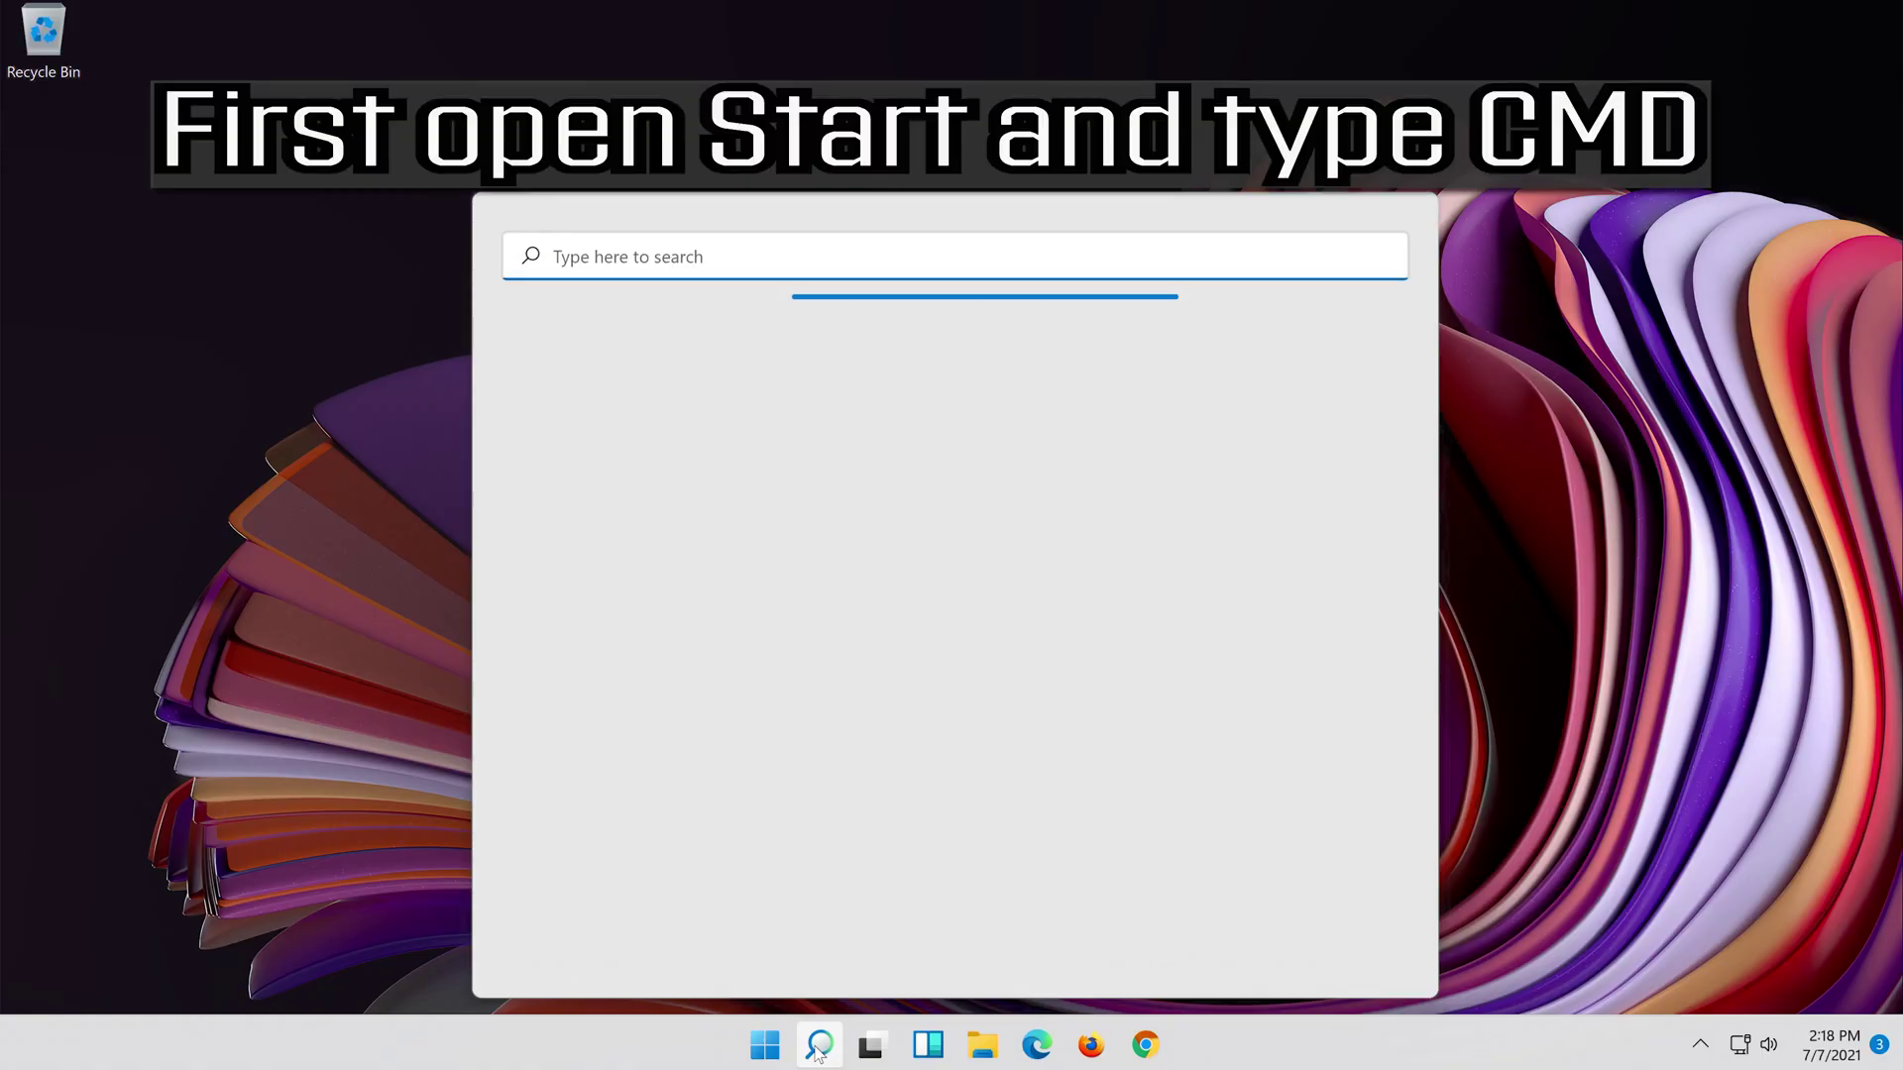
- Search 'cmd' and launch Command Prompt as administrator, approving the UAC prompt
{"action": "type", "text": "cmd"}
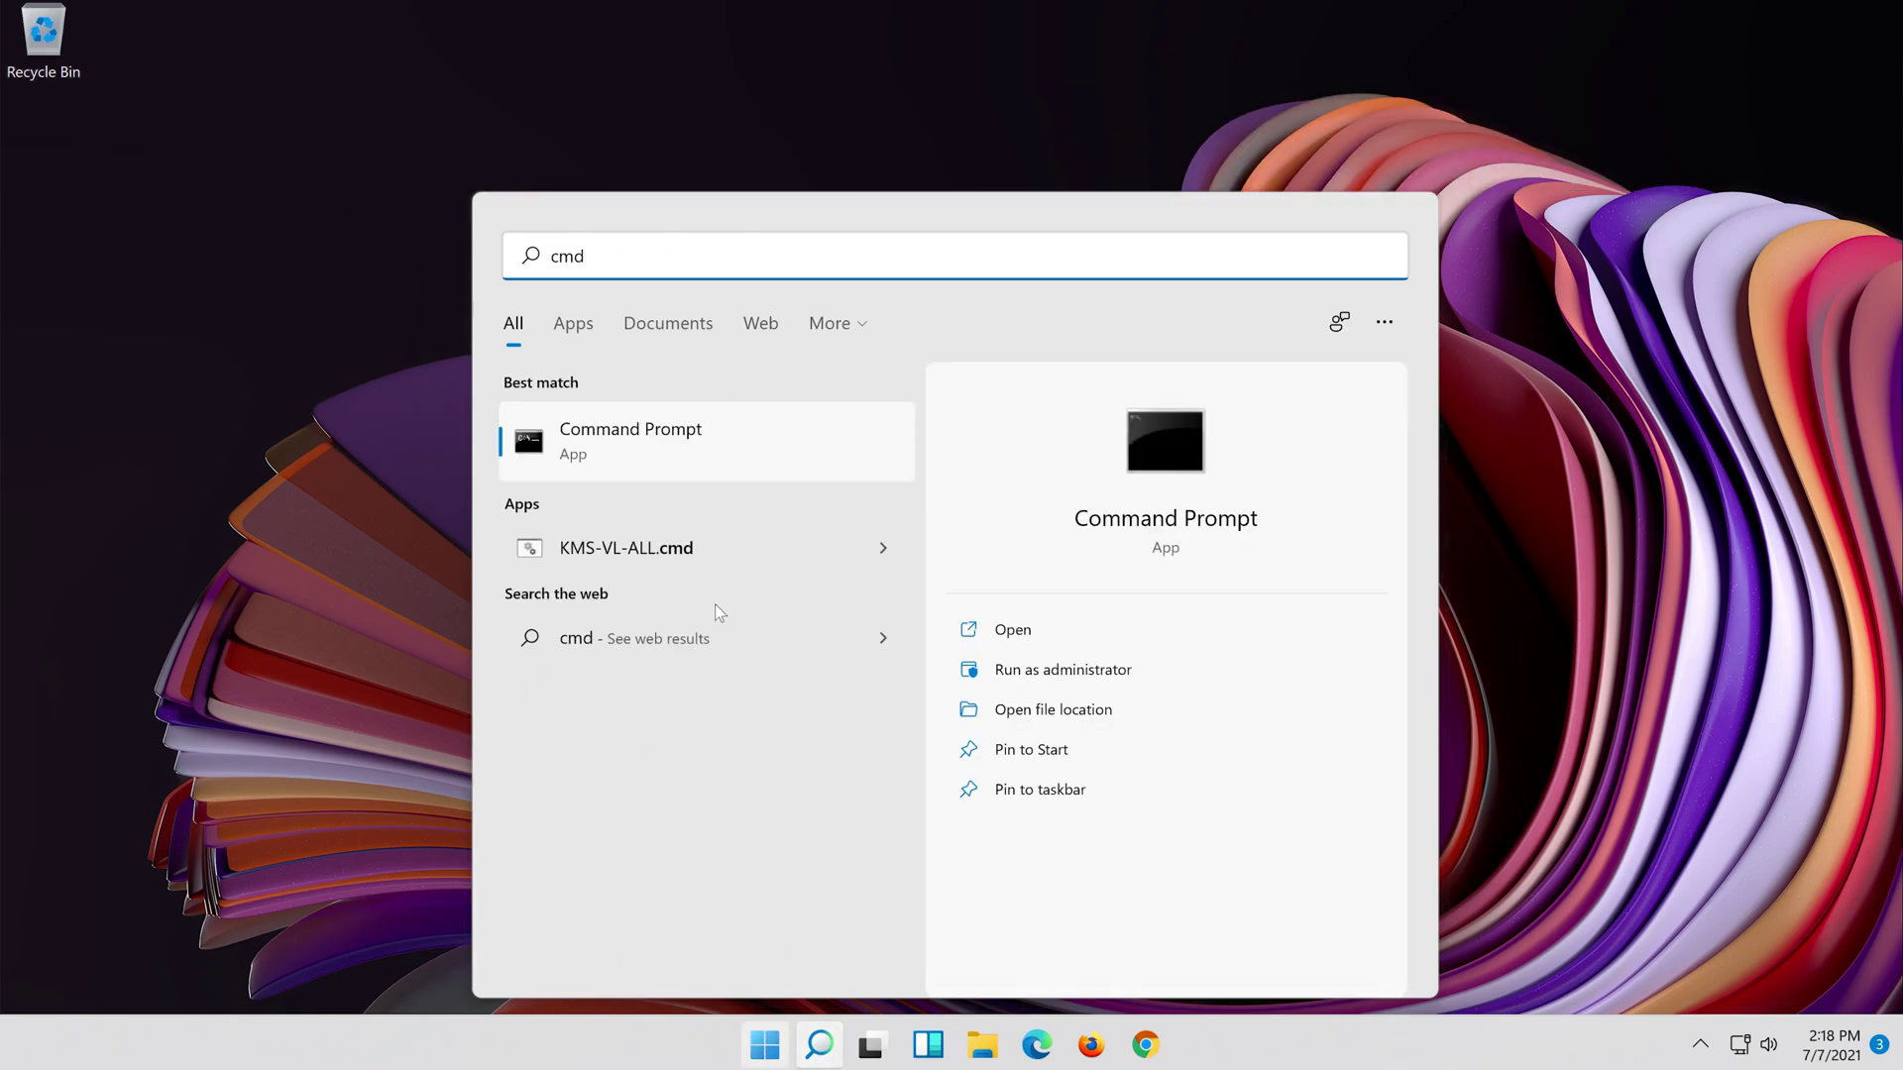
{"action": "right_click", "coordinate": [785, 443]}
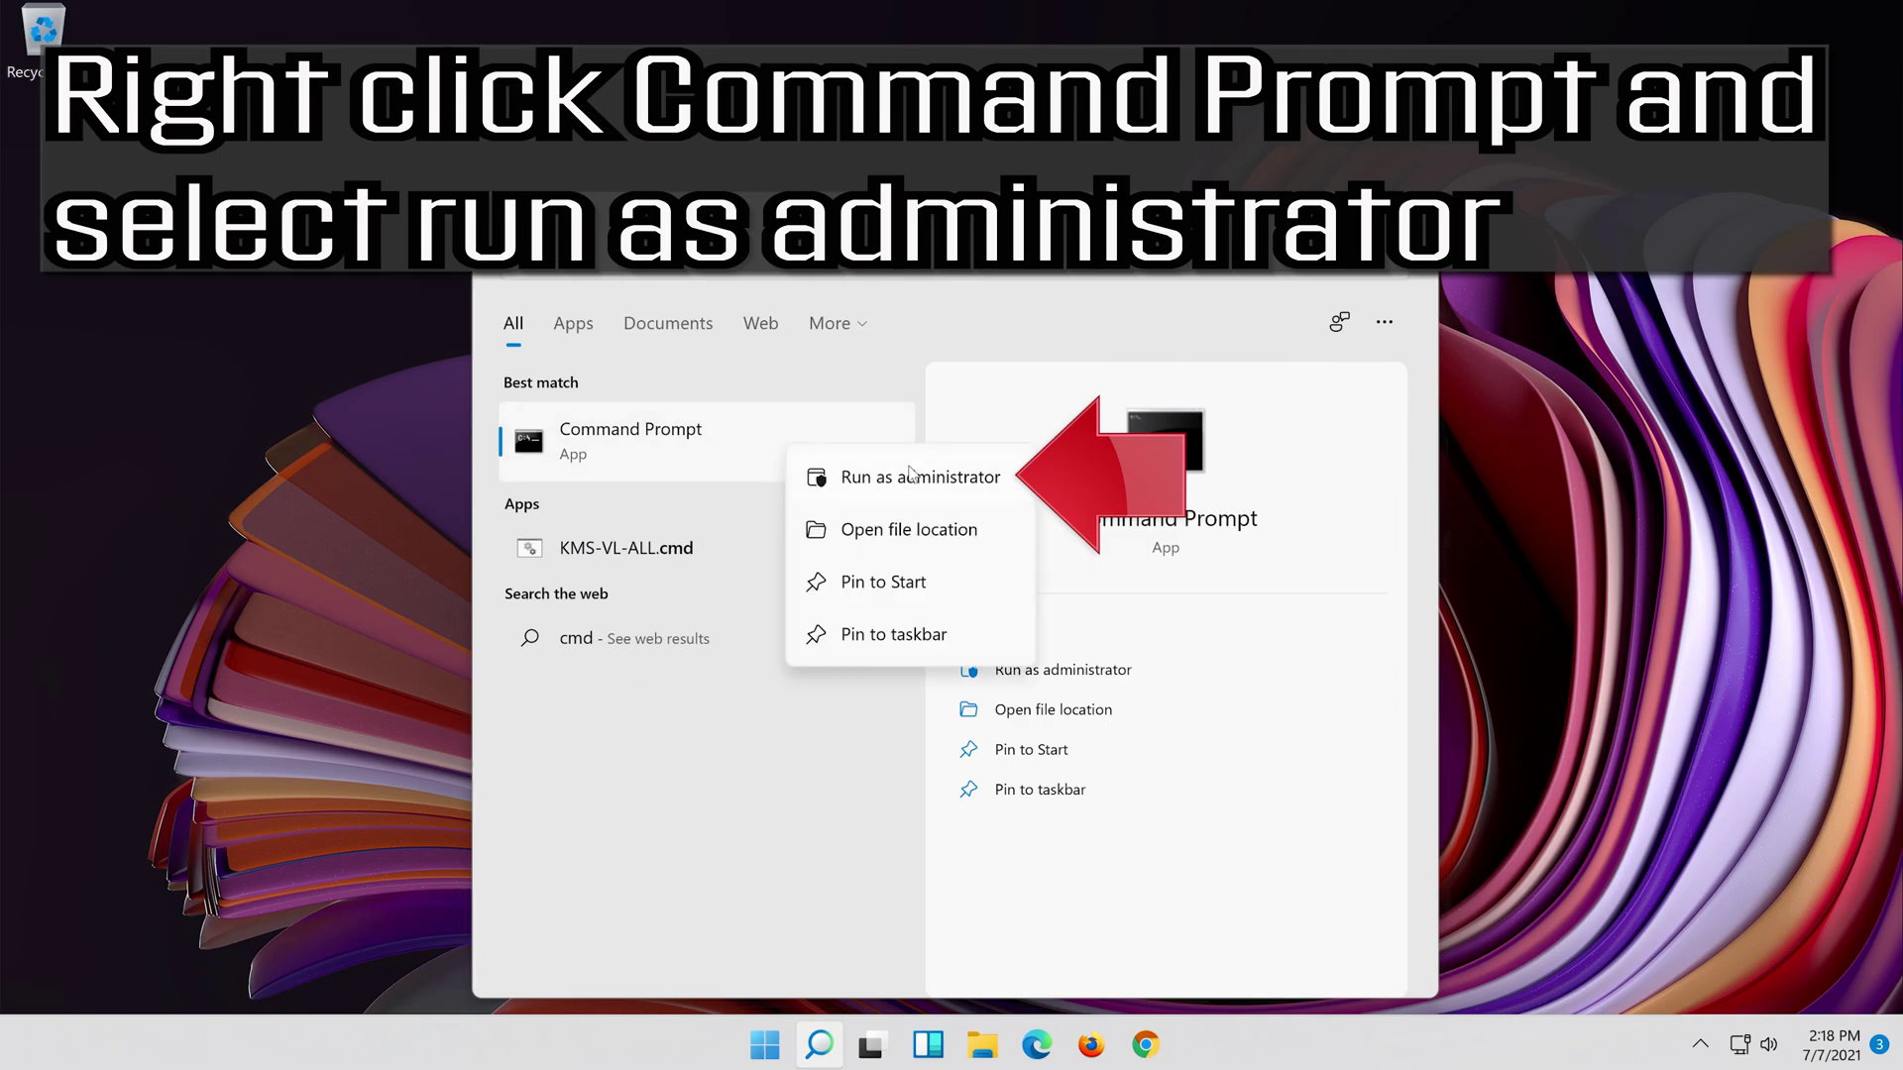
{"action": "left_click", "coordinate": [943, 481]}
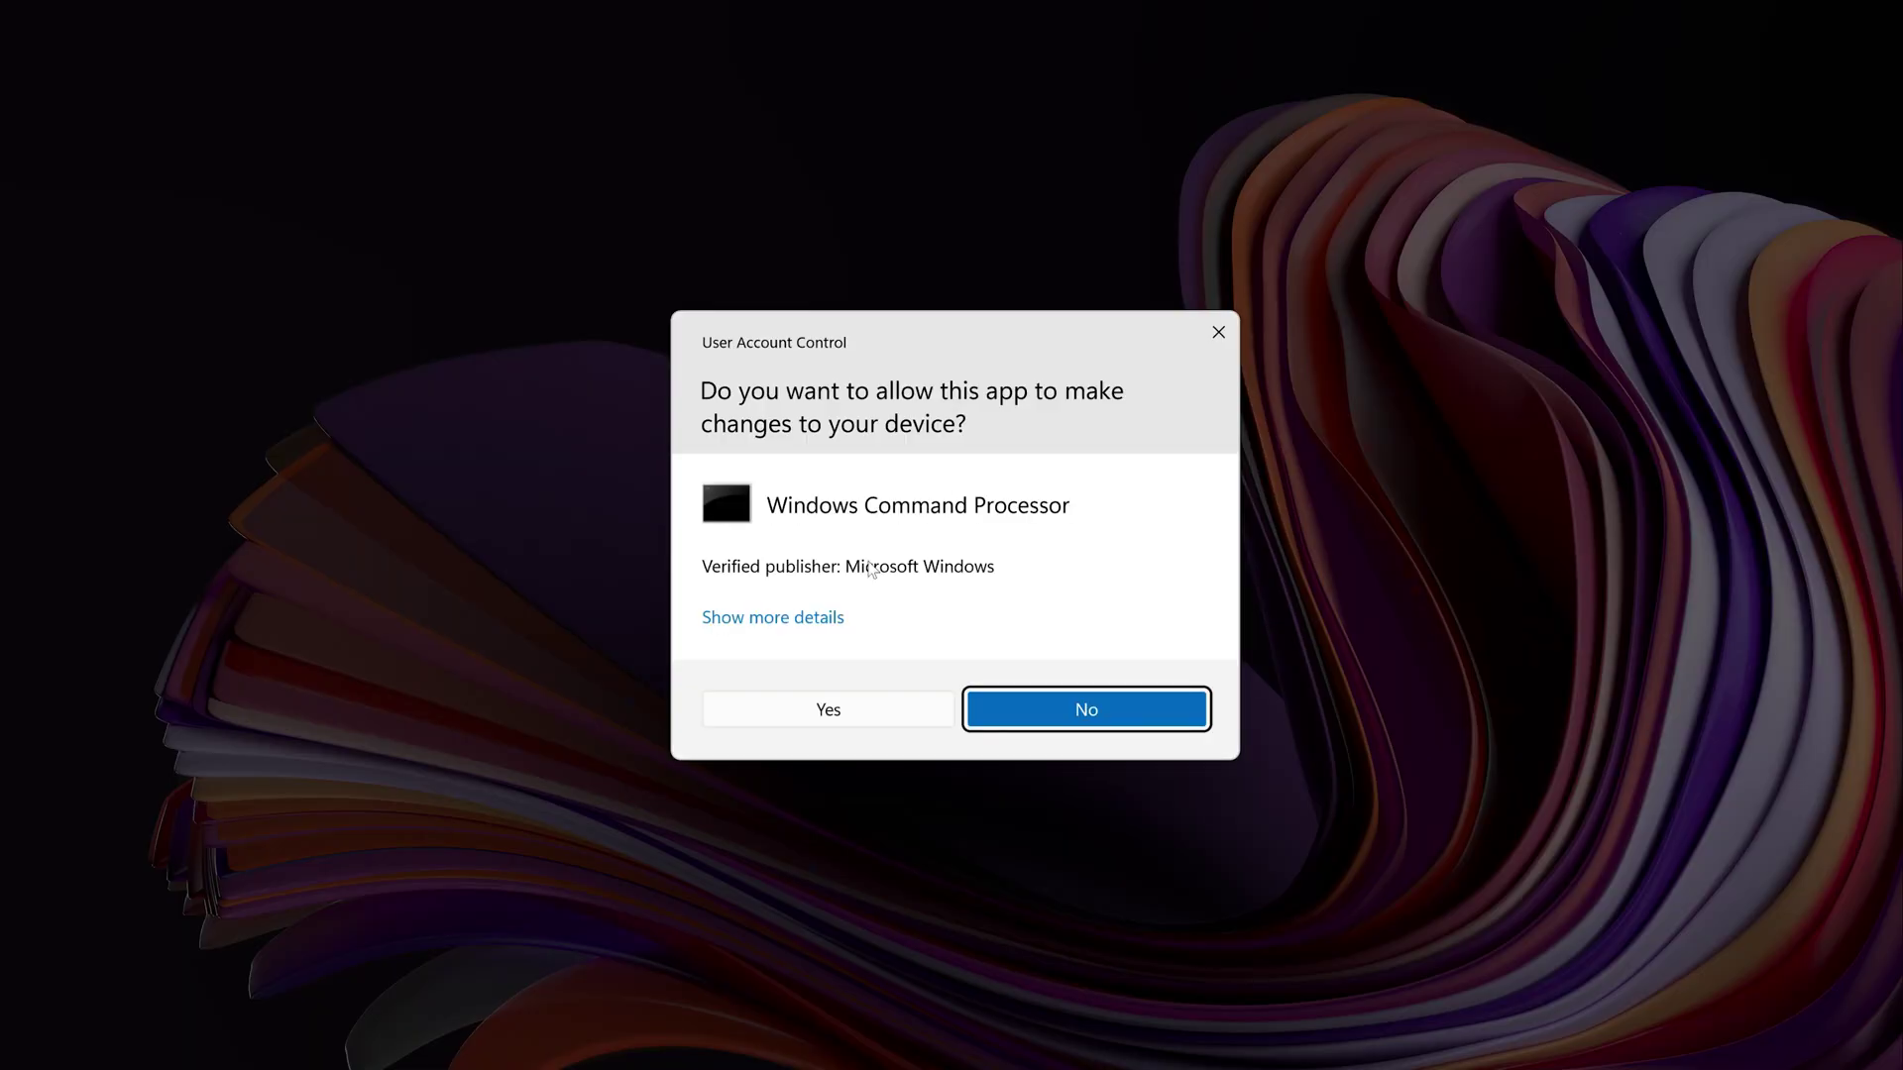
{"action": "left_click", "coordinate": [848, 708]}
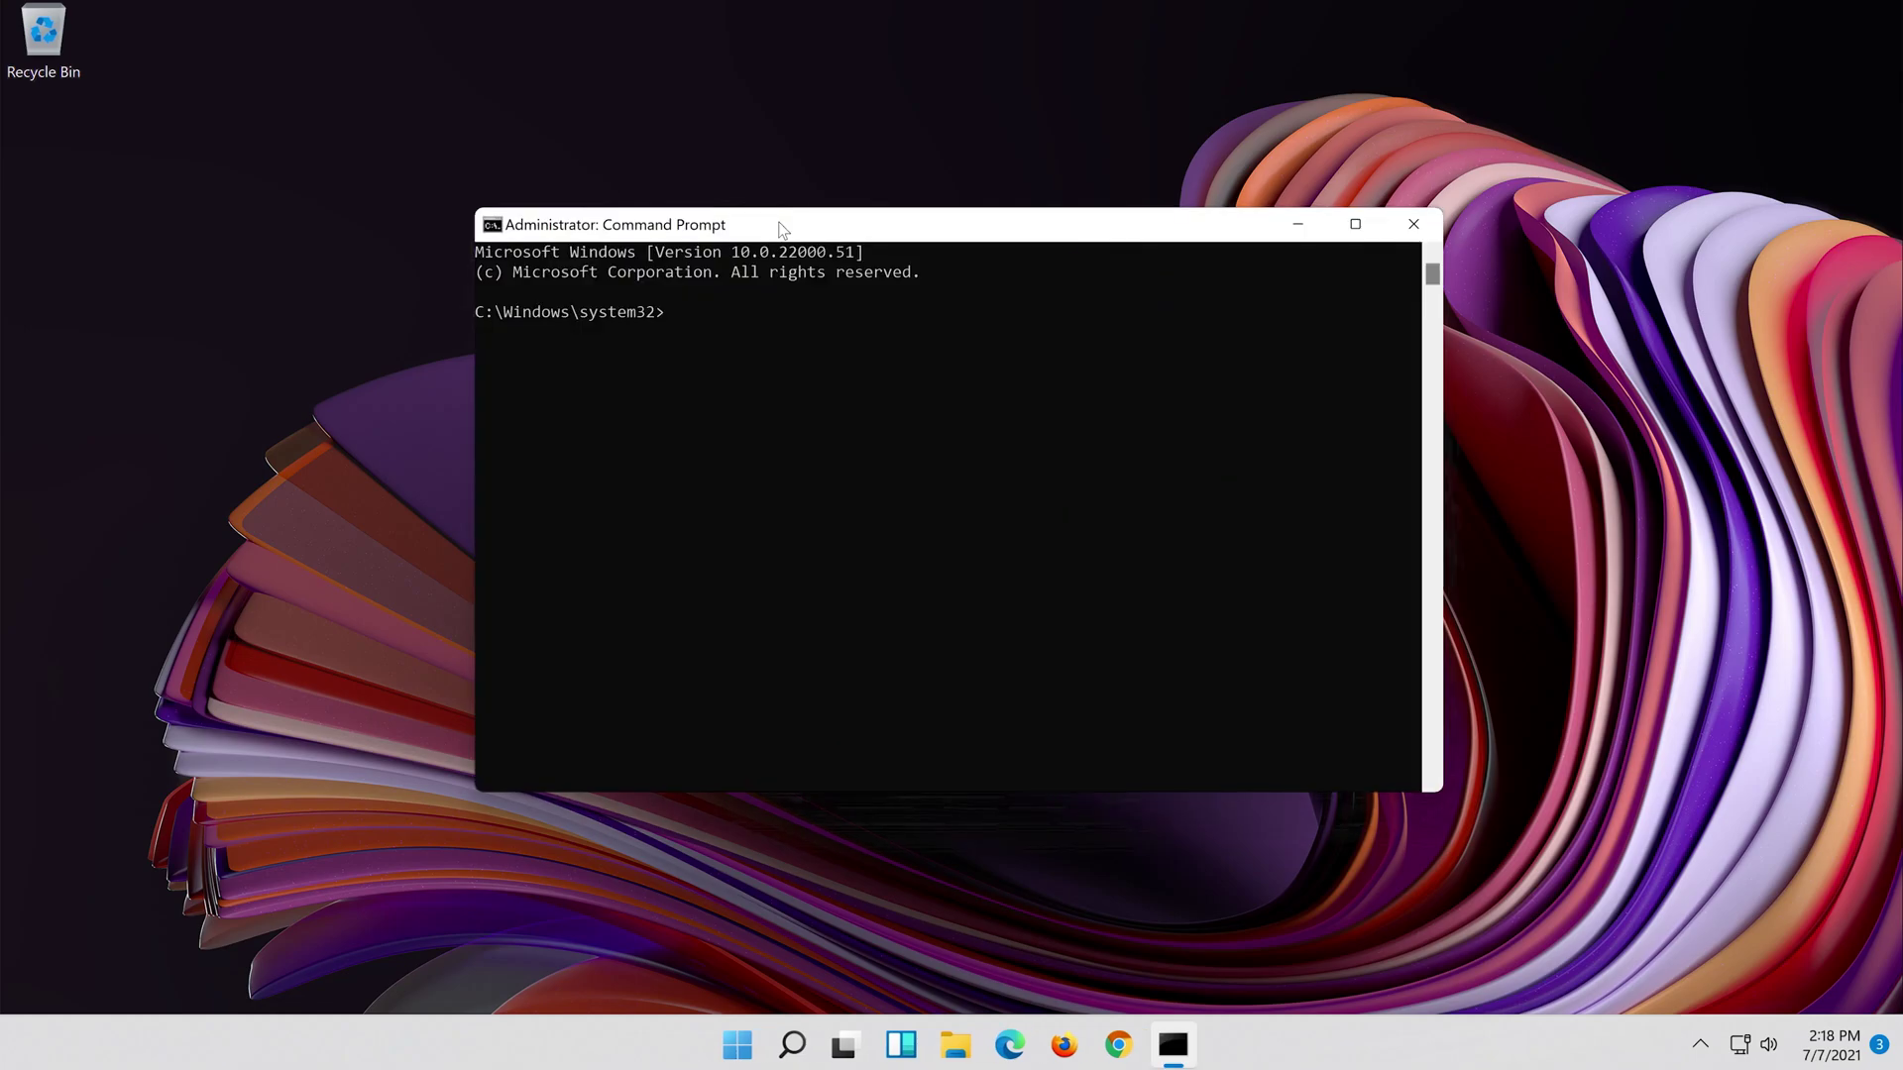
- Run netsh int ip reset c:\resetlog.txt to reset TCP/IP with a log file
{"action": "type", "text": "ne"}
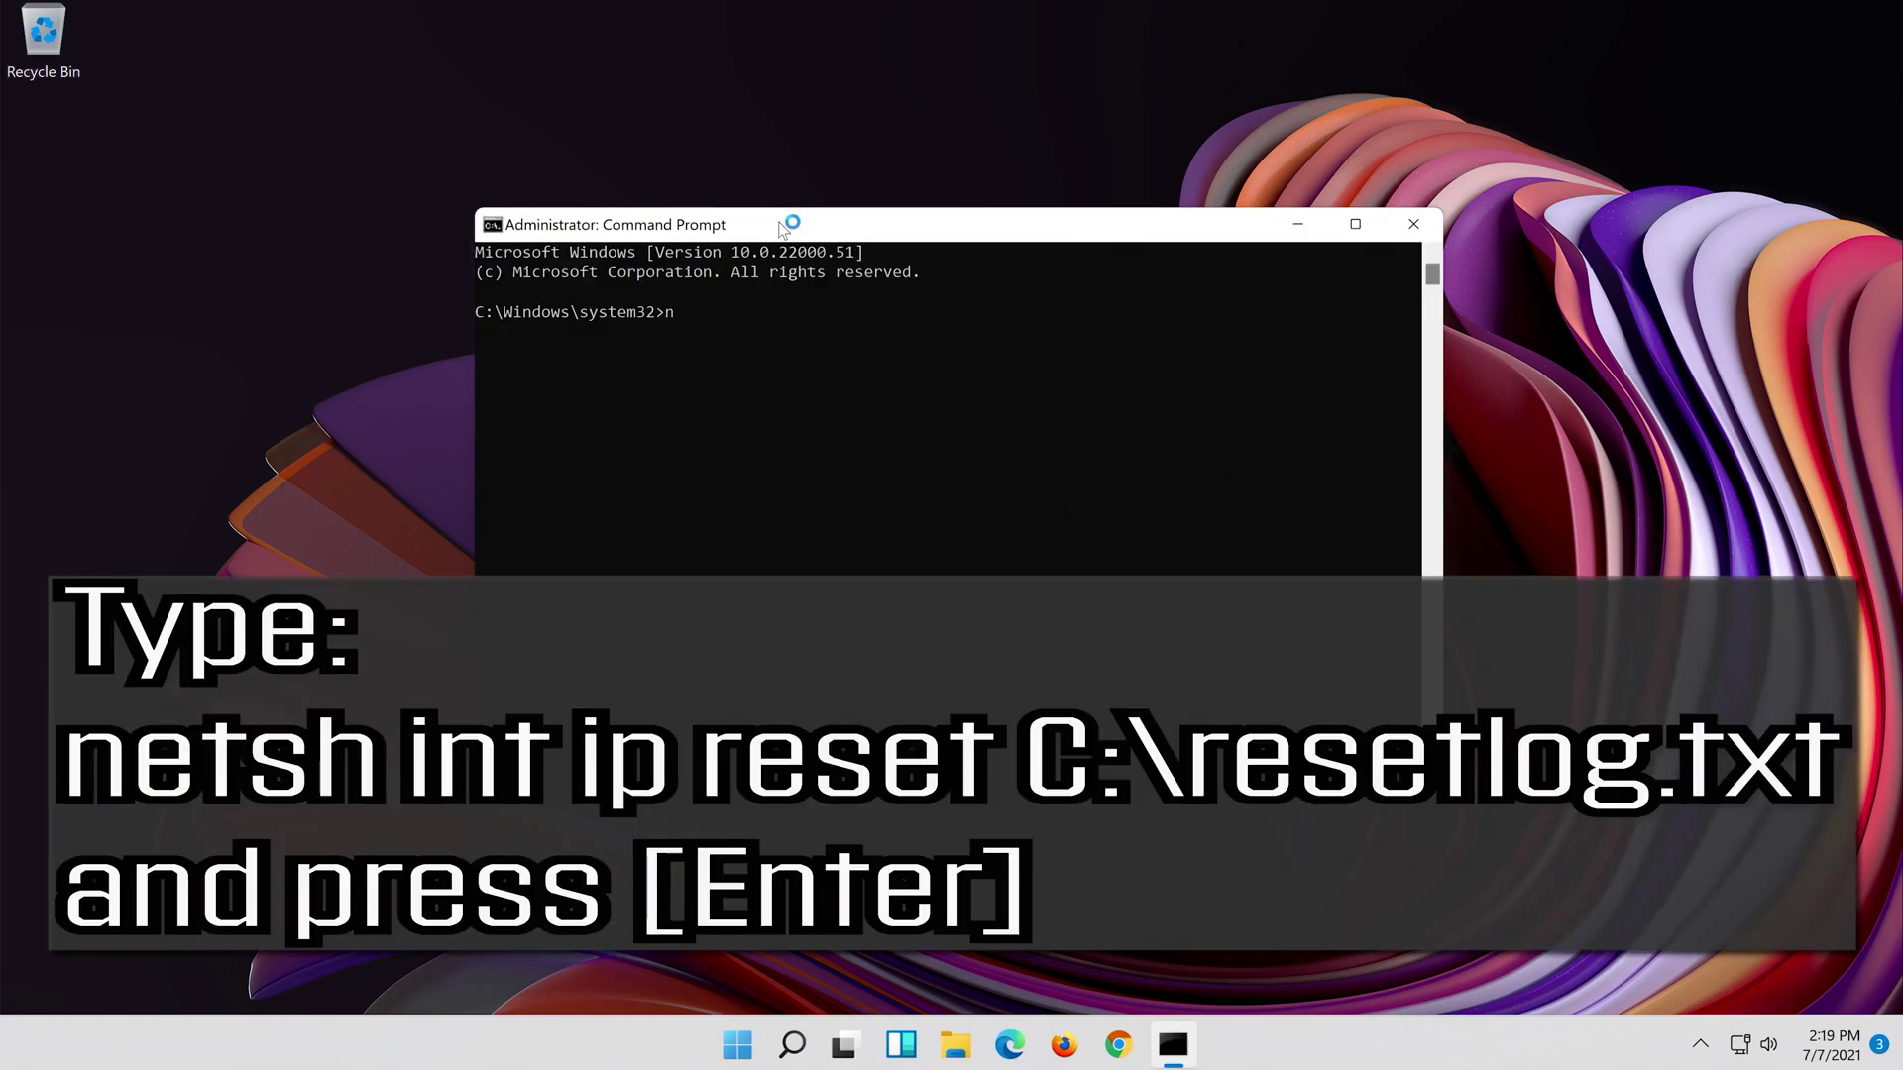
{"action": "type", "text": "tsh int ip reset c:\\resetlog."}
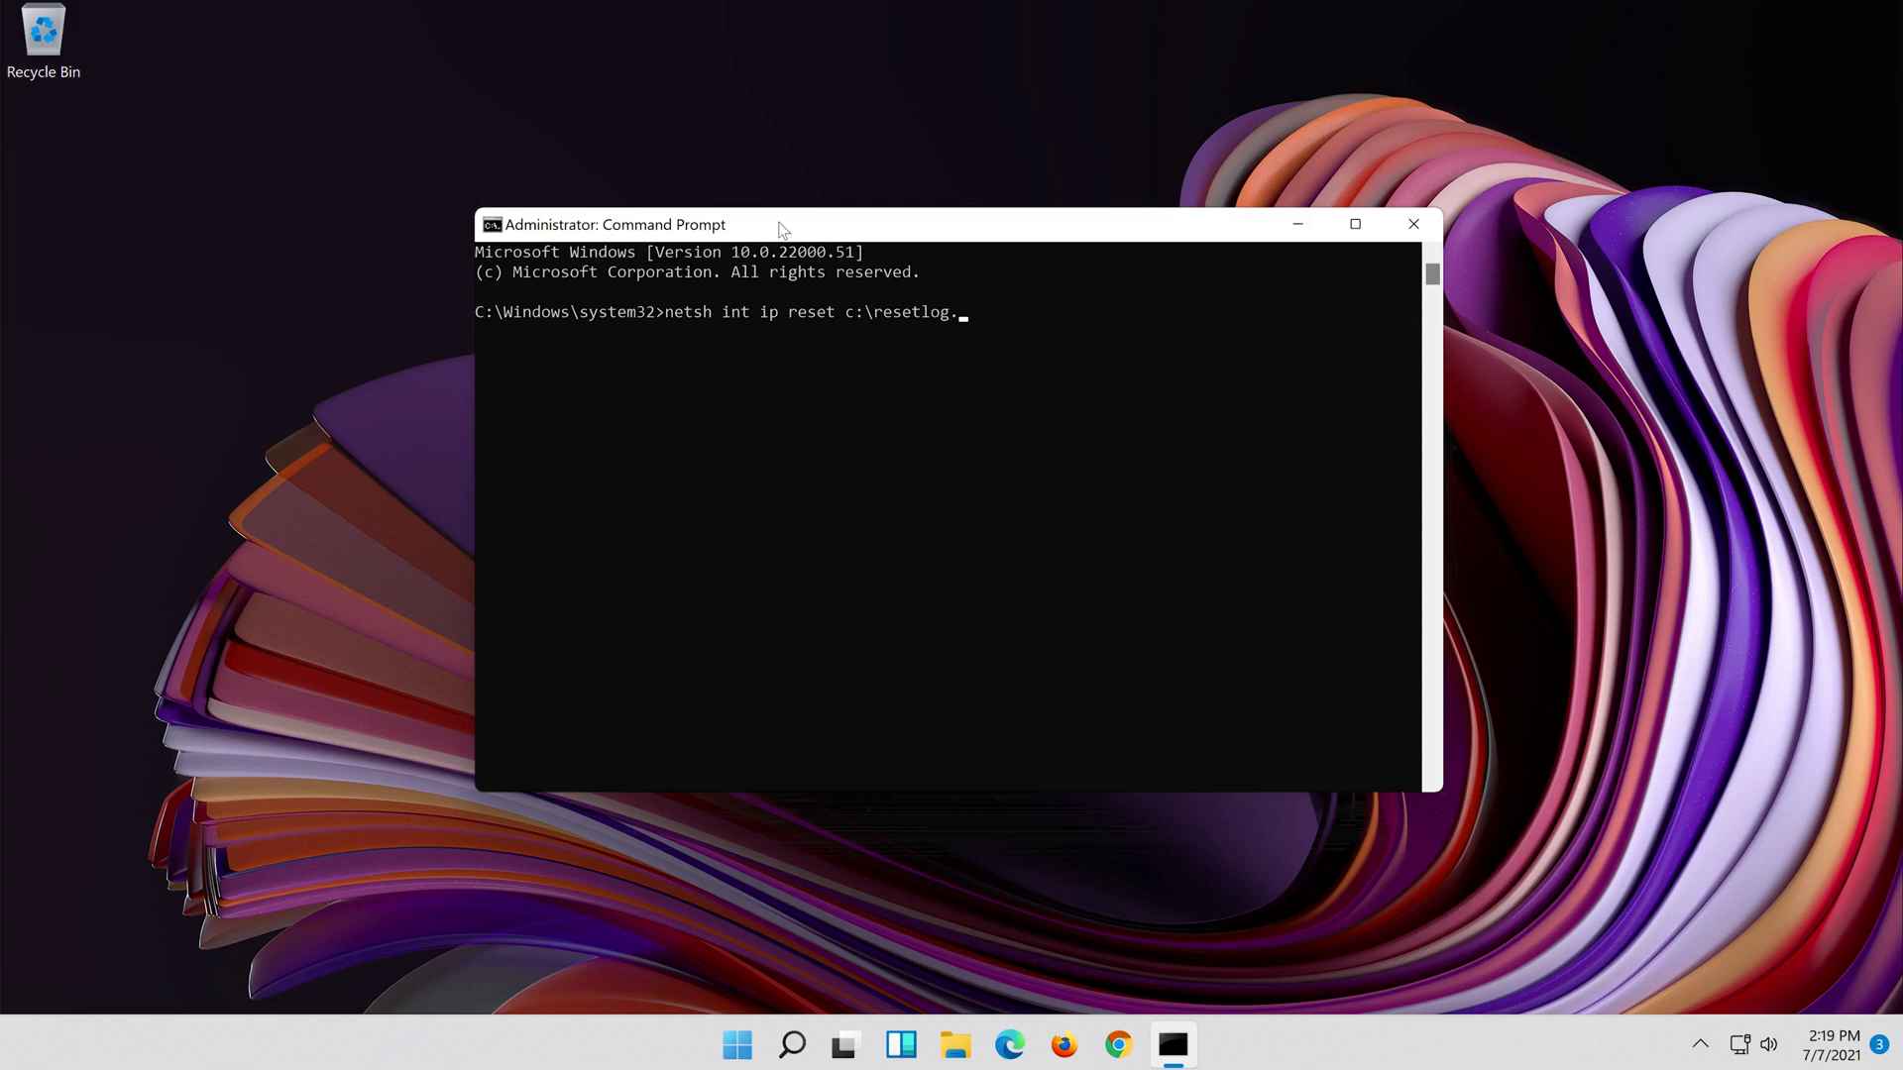
{"action": "type", "text": "txt"}
{"action": "key", "text": "Return"}
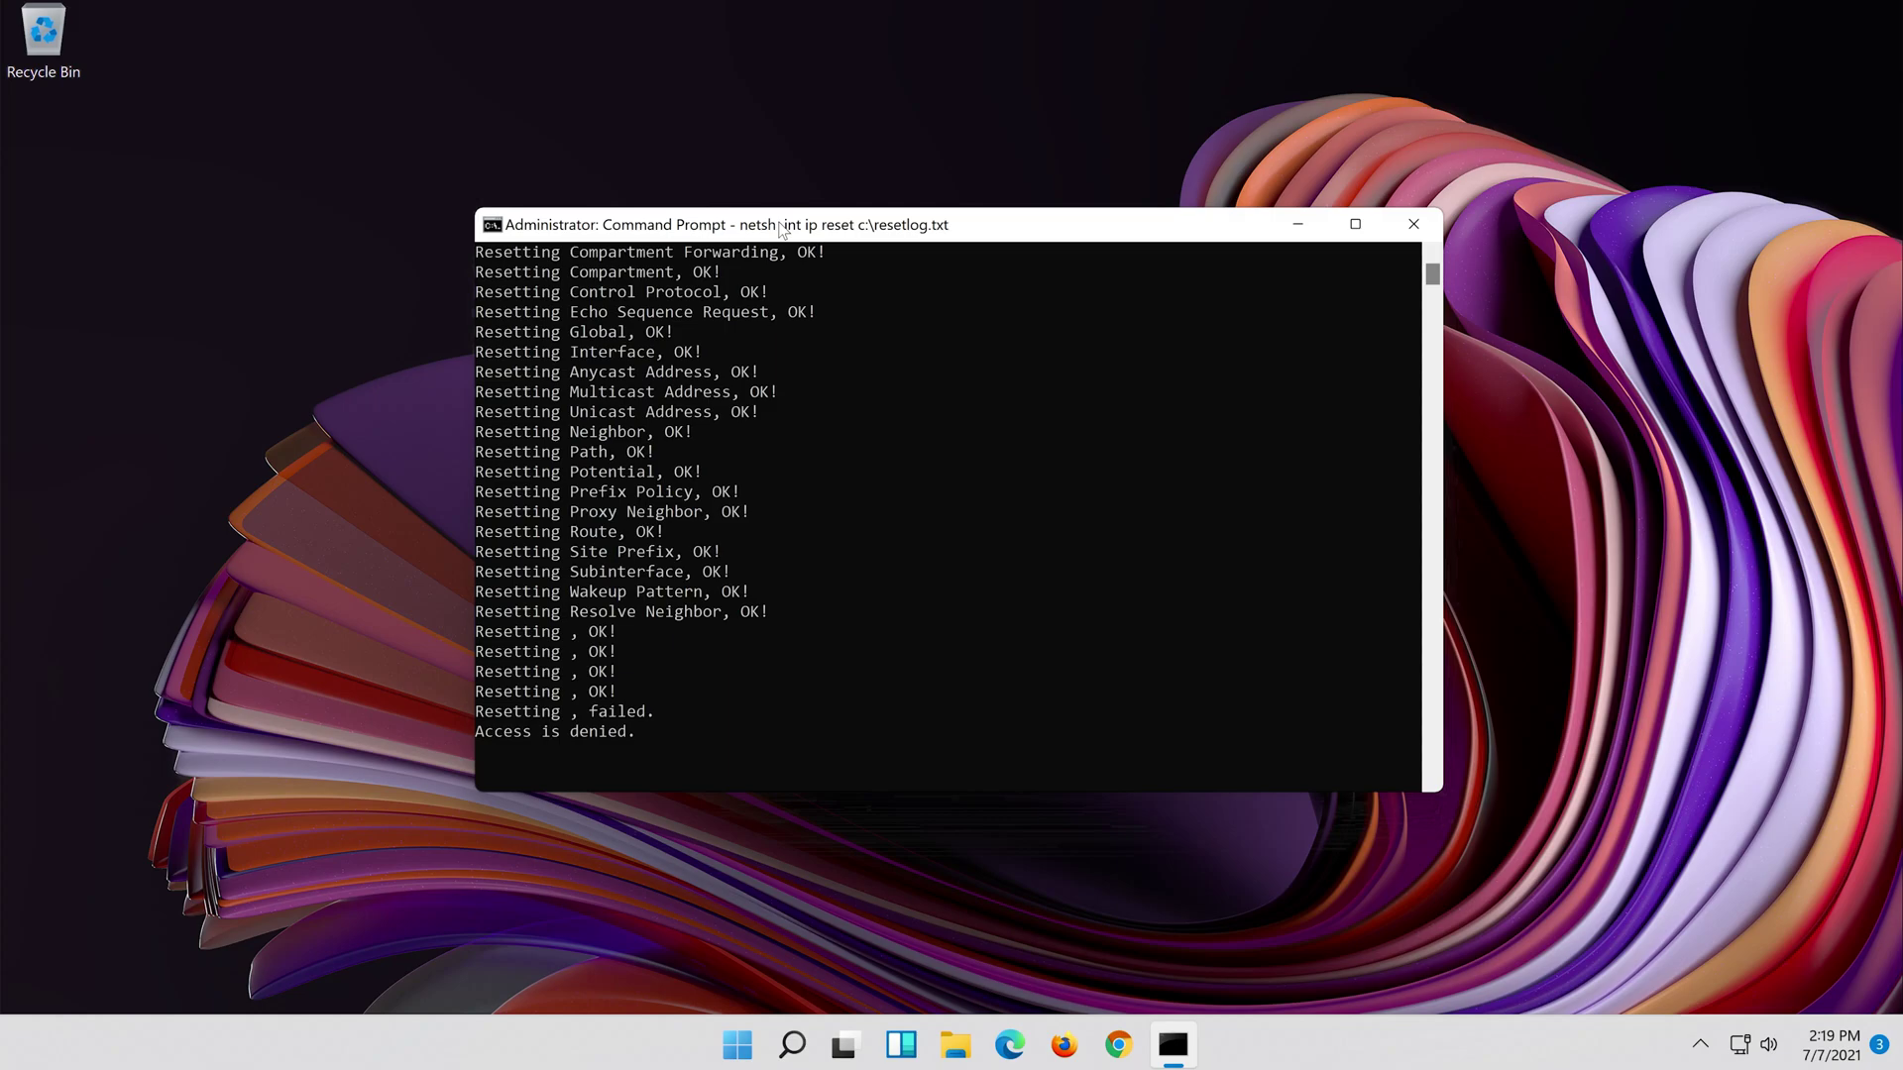
- Run netsh winsock reset to reset the Winsock Catalog
{"action": "type", "text": "n"}
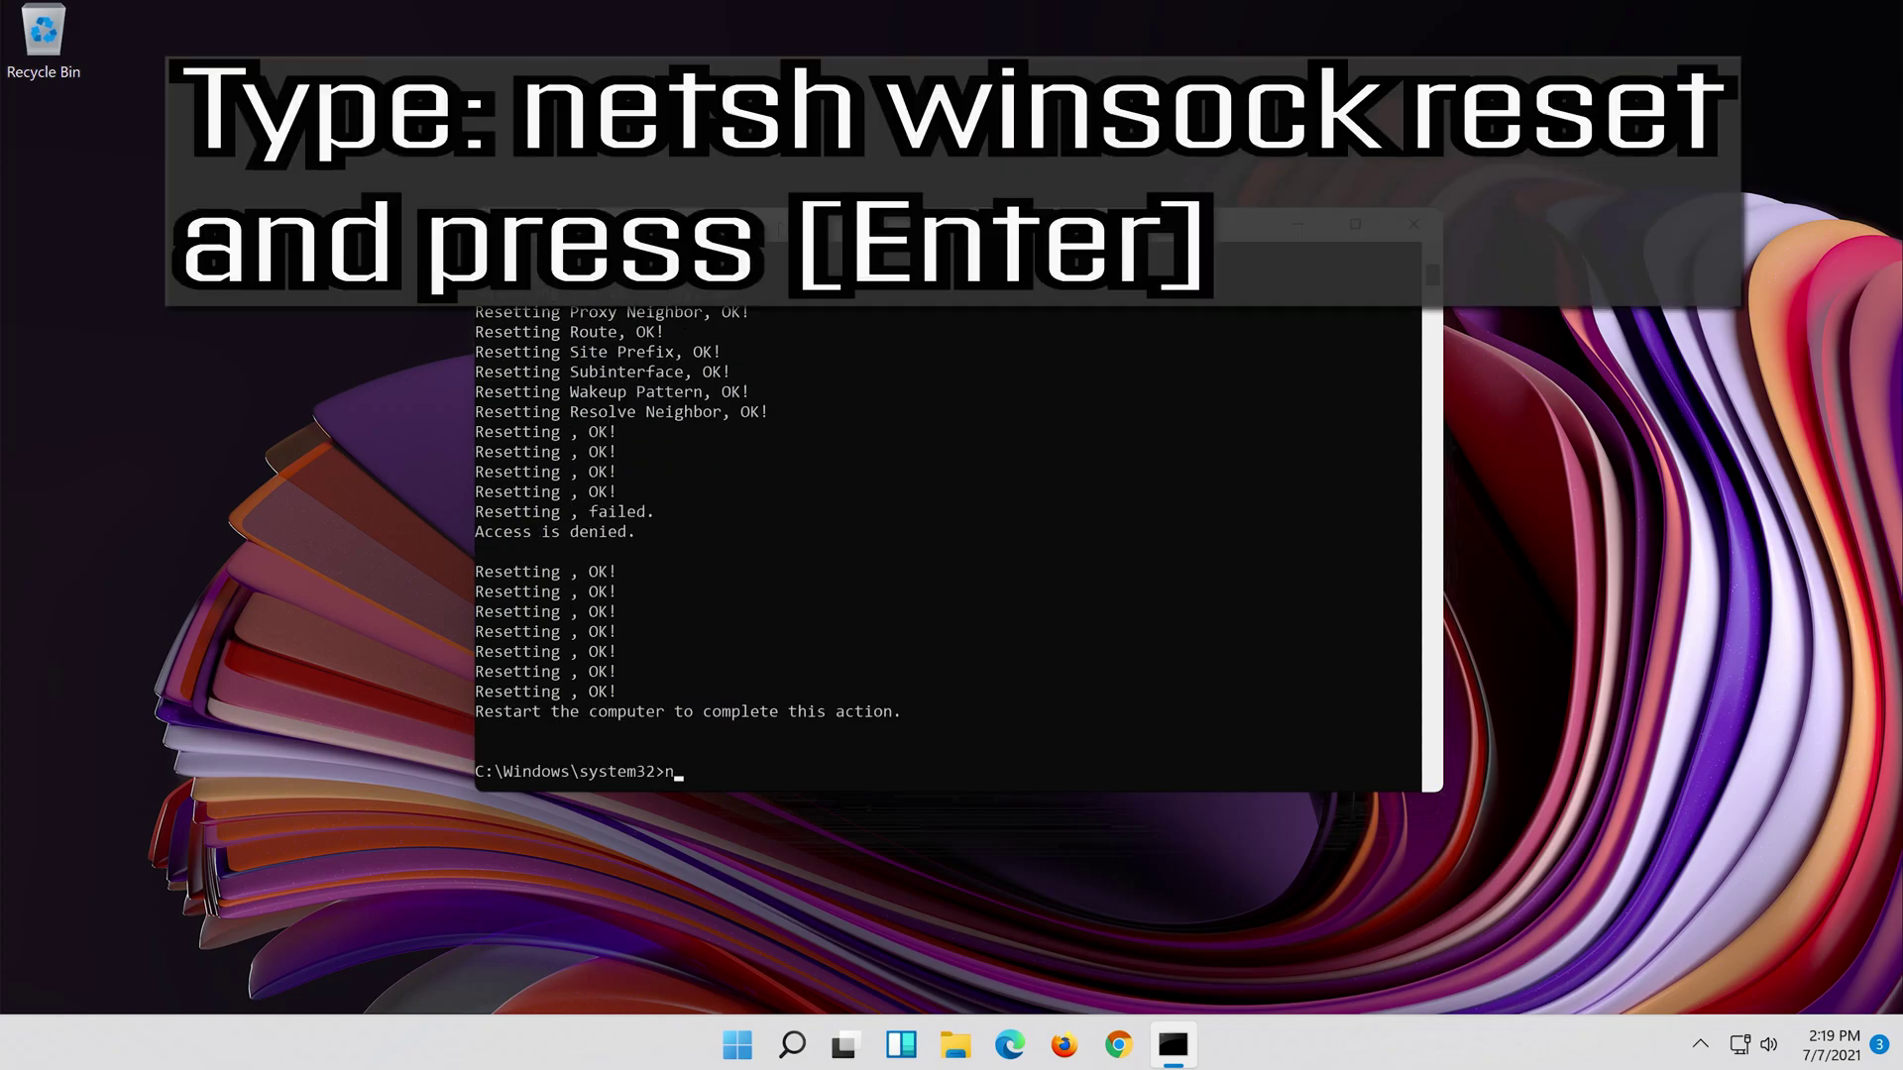
{"action": "type", "text": "etsh winsock reset"}
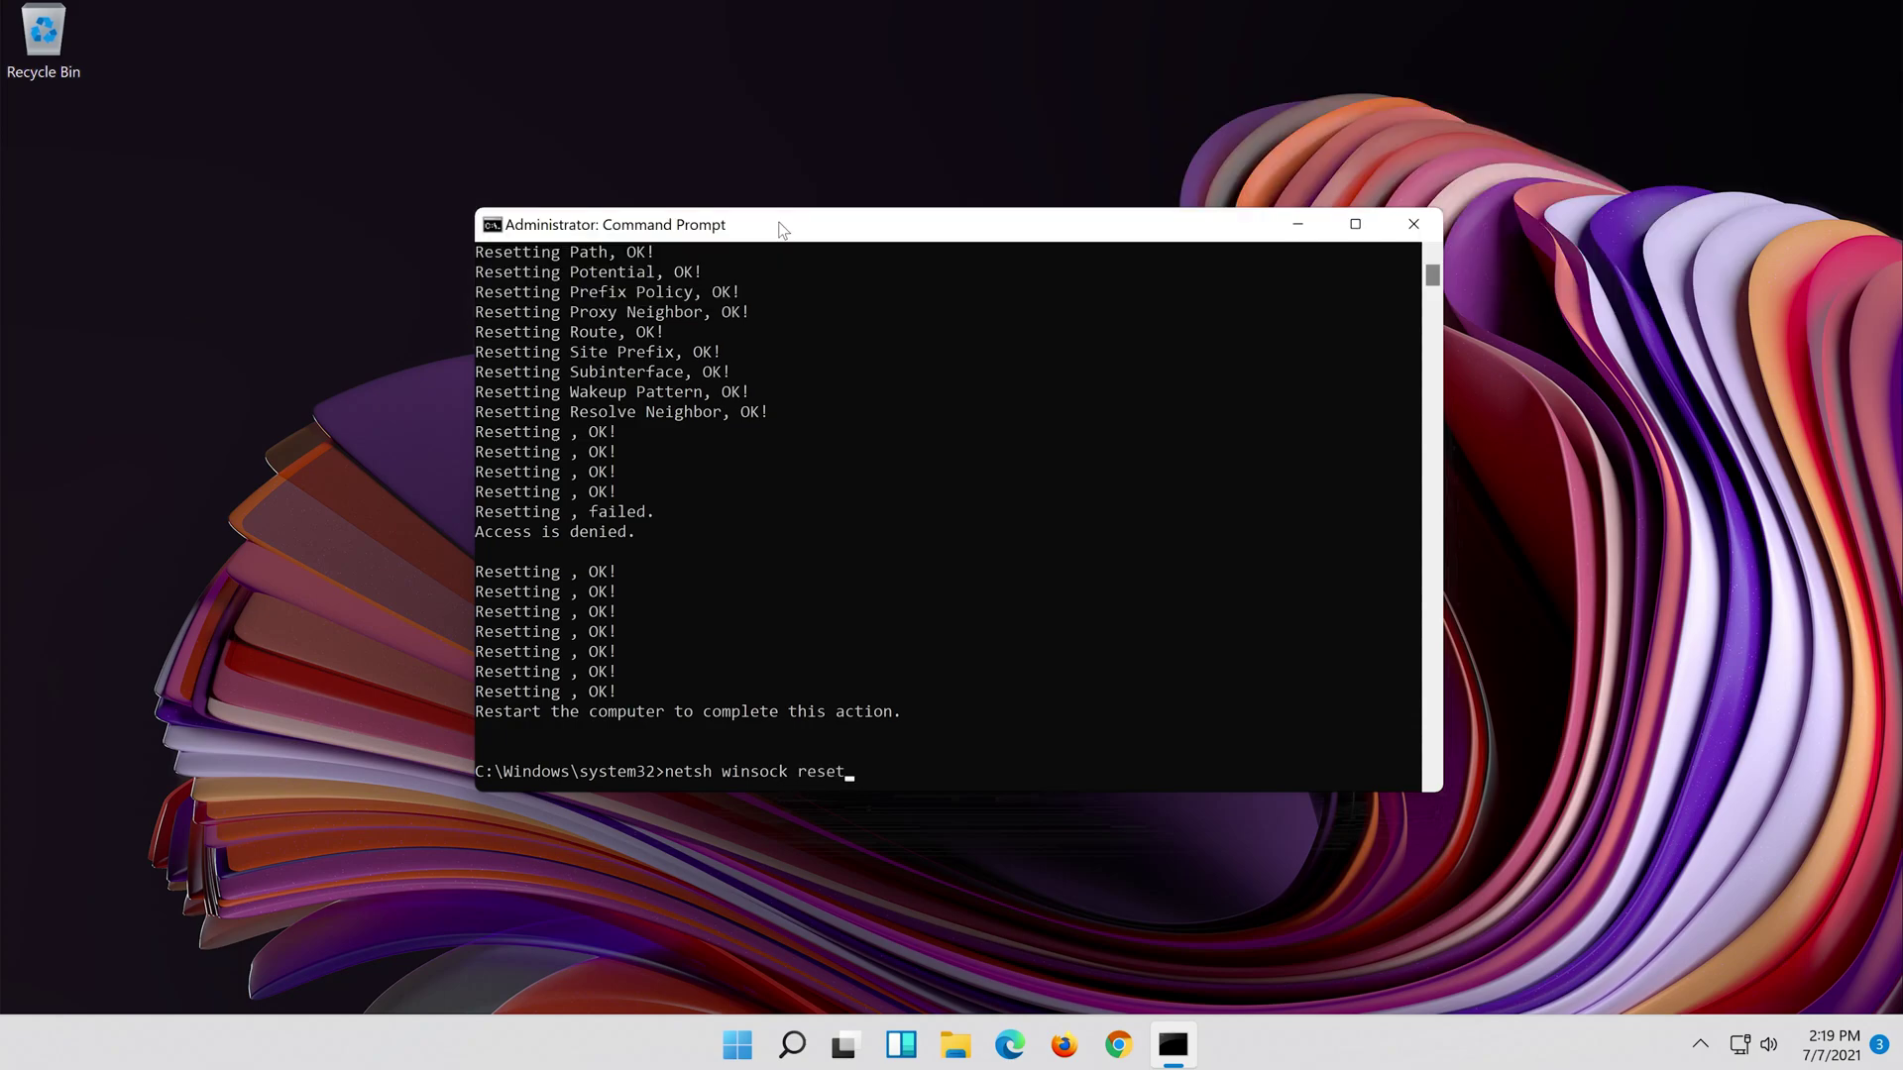
{"action": "key", "text": "Return"}
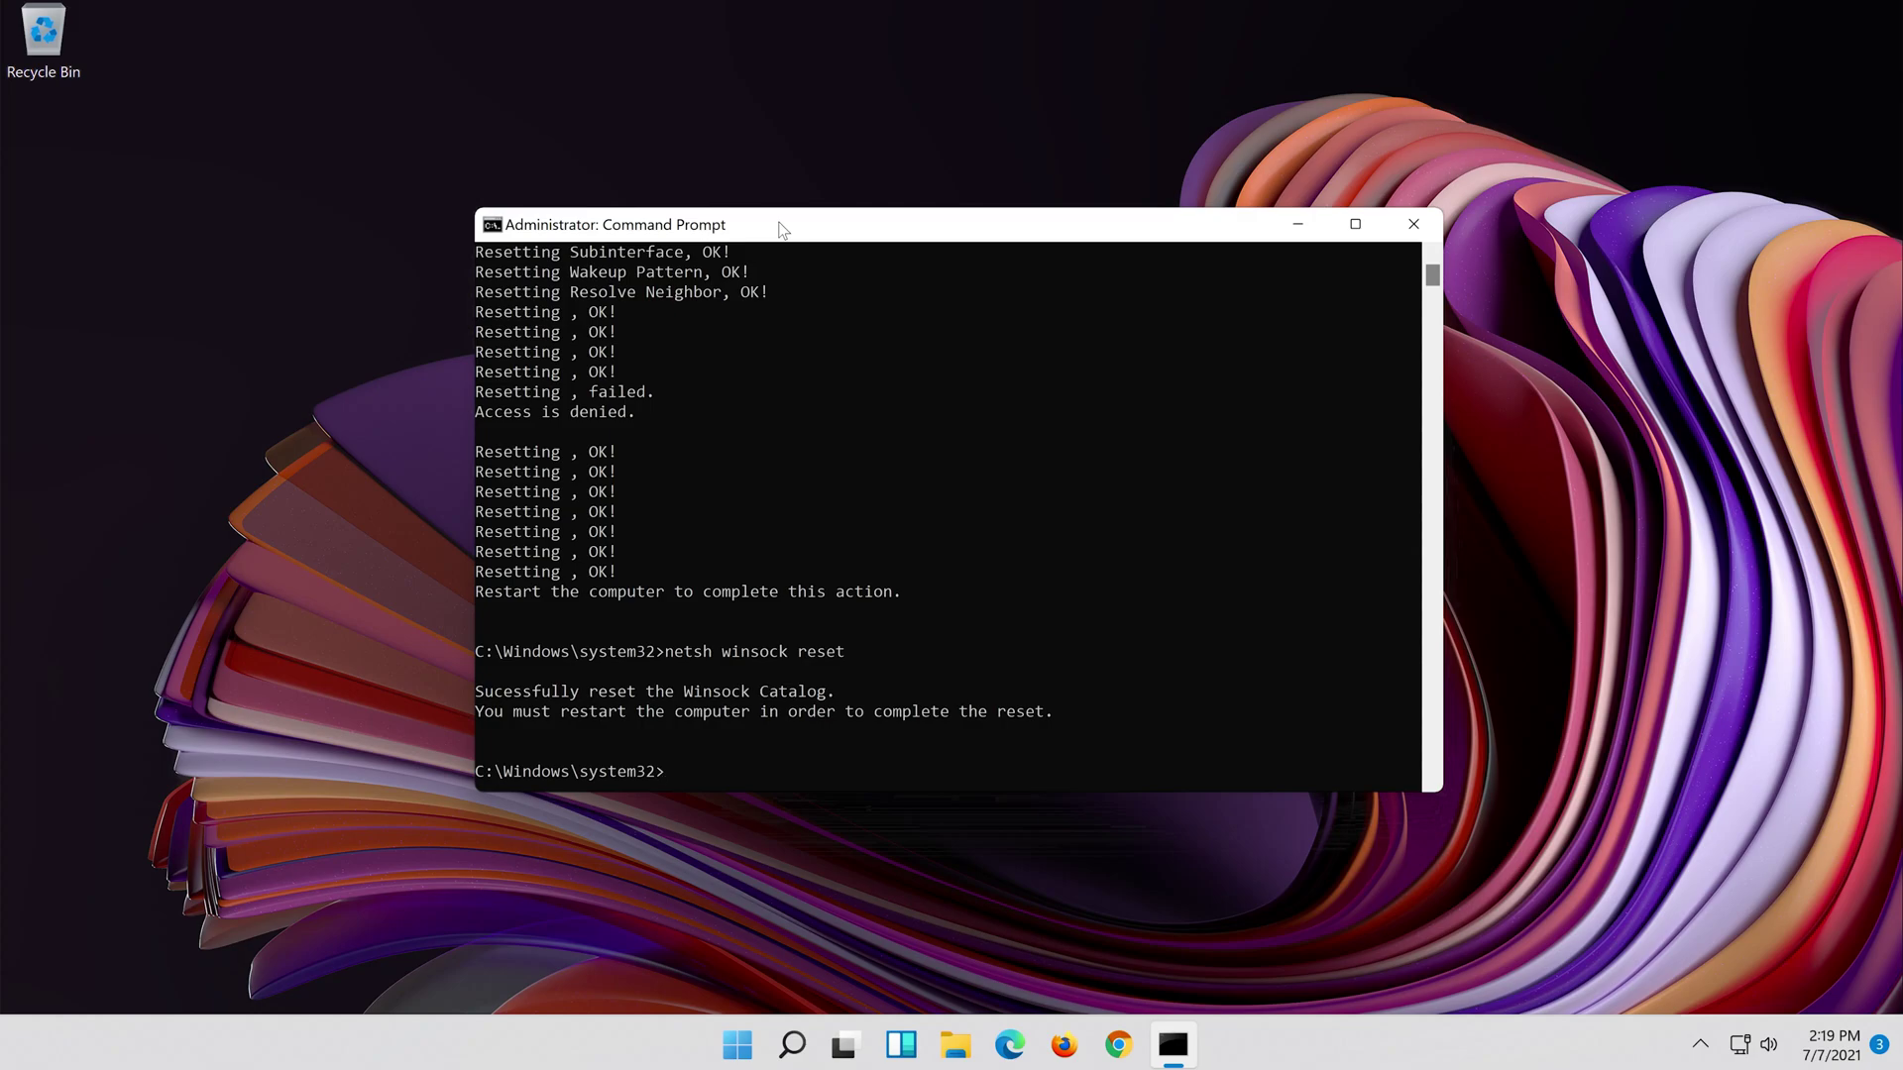
- Flush the DNS cache with ipconfig /flushdns, then exit Command Prompt
{"action": "type", "text": "ipconfig "}
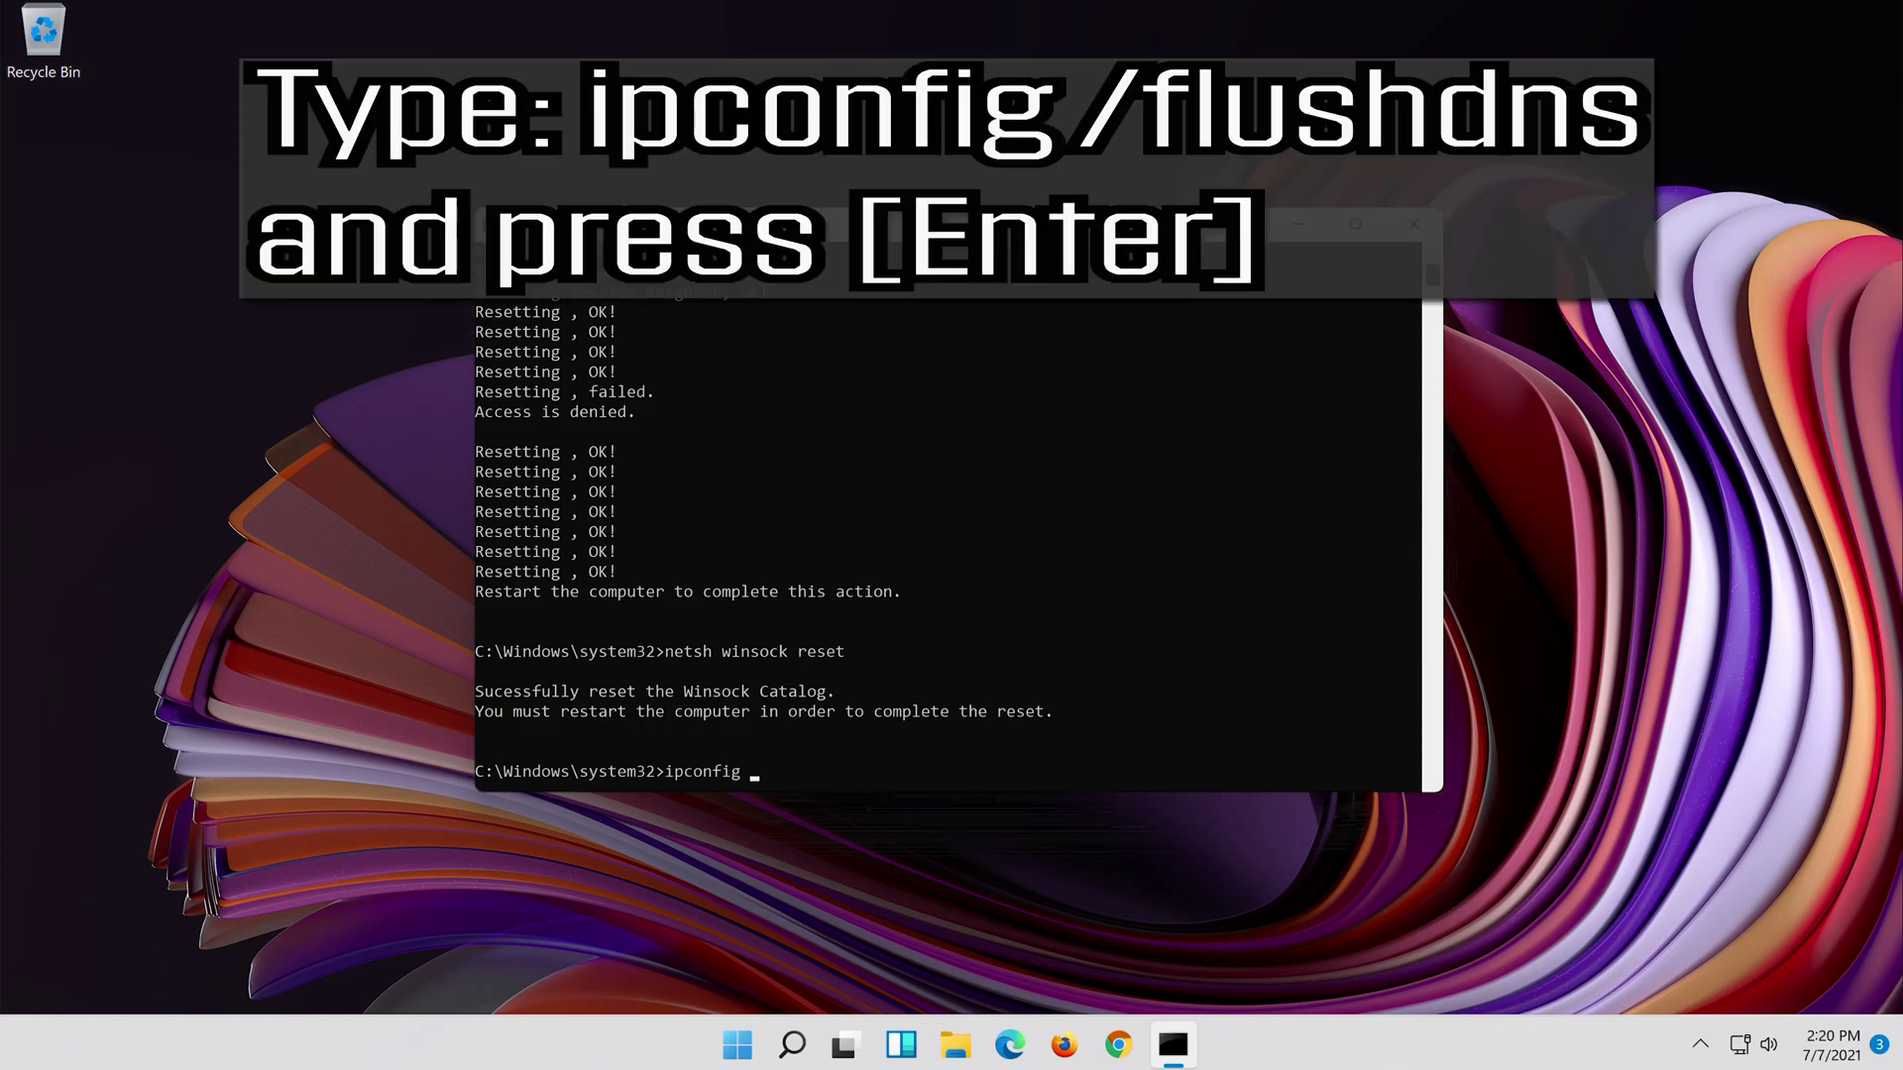
{"action": "type", "text": "/flushdns"}
{"action": "key", "text": "Return"}
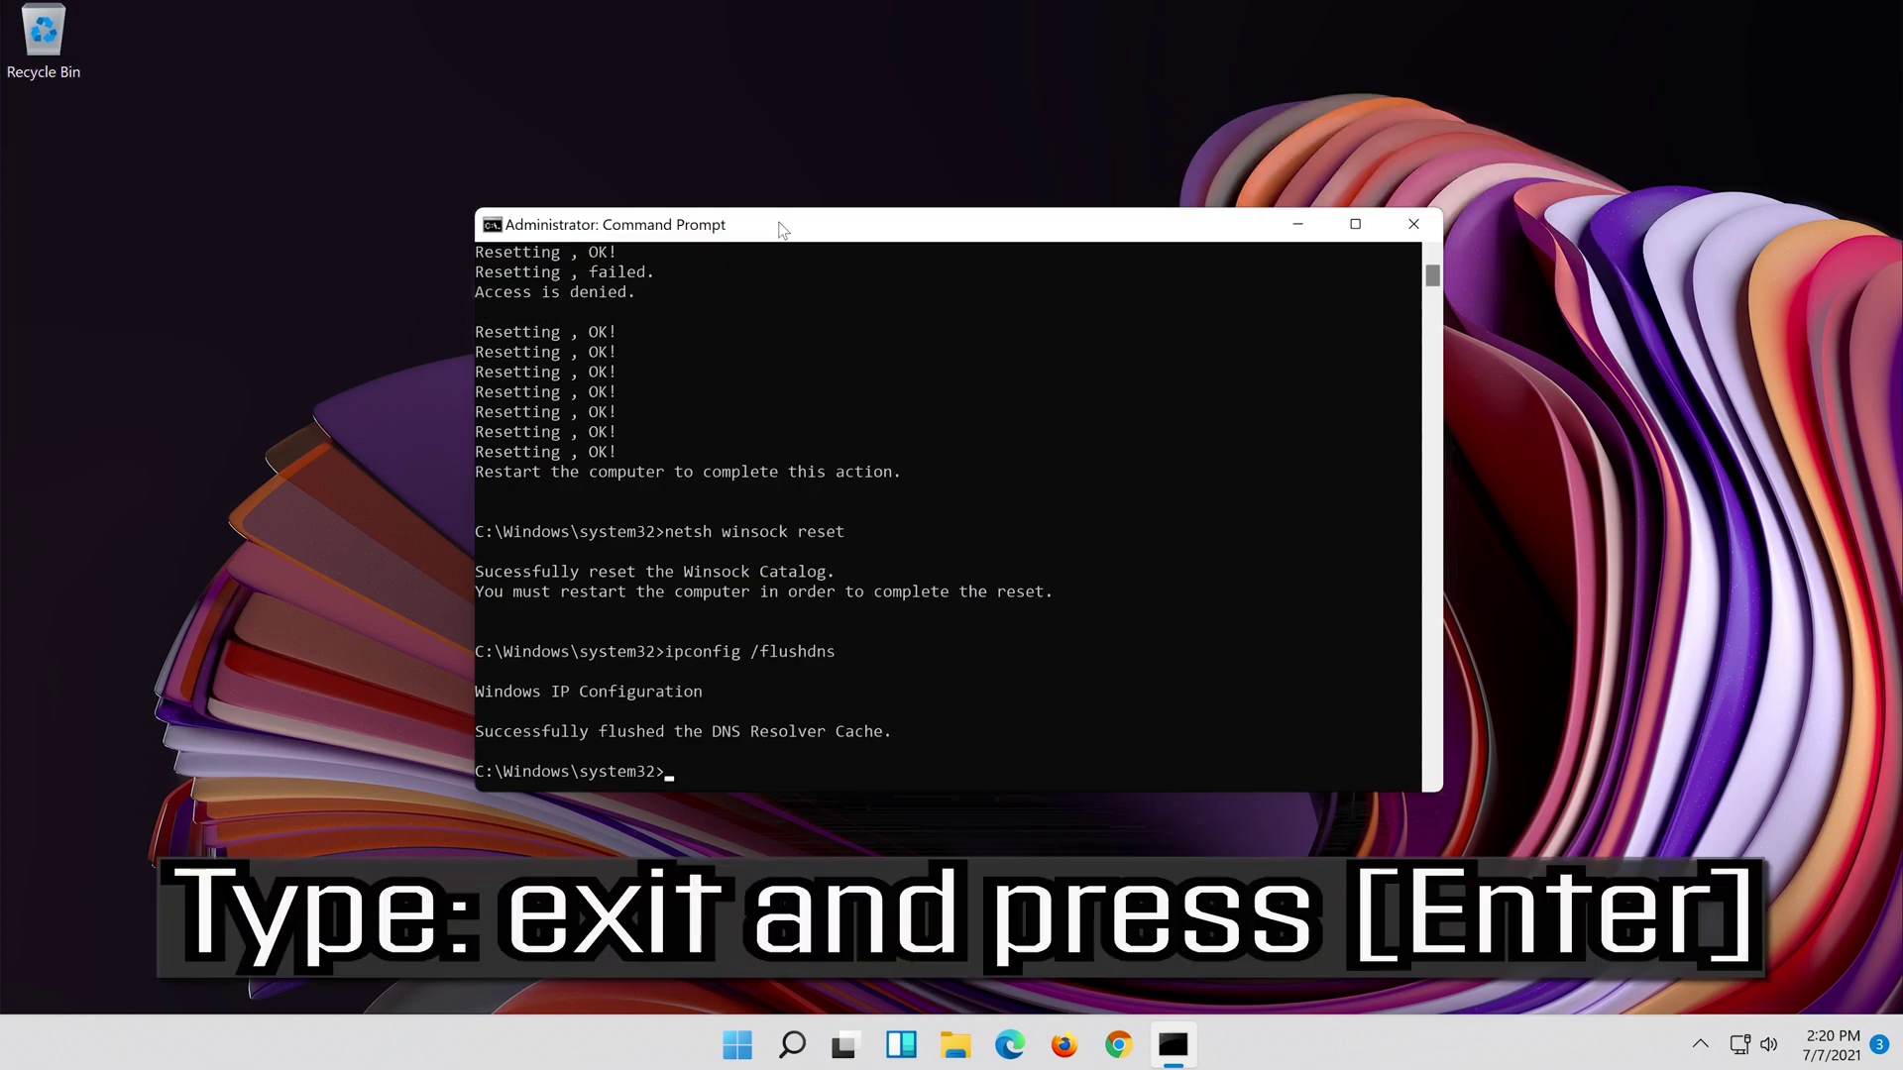
{"action": "type", "text": "exit"}
{"action": "key", "text": "Return"}
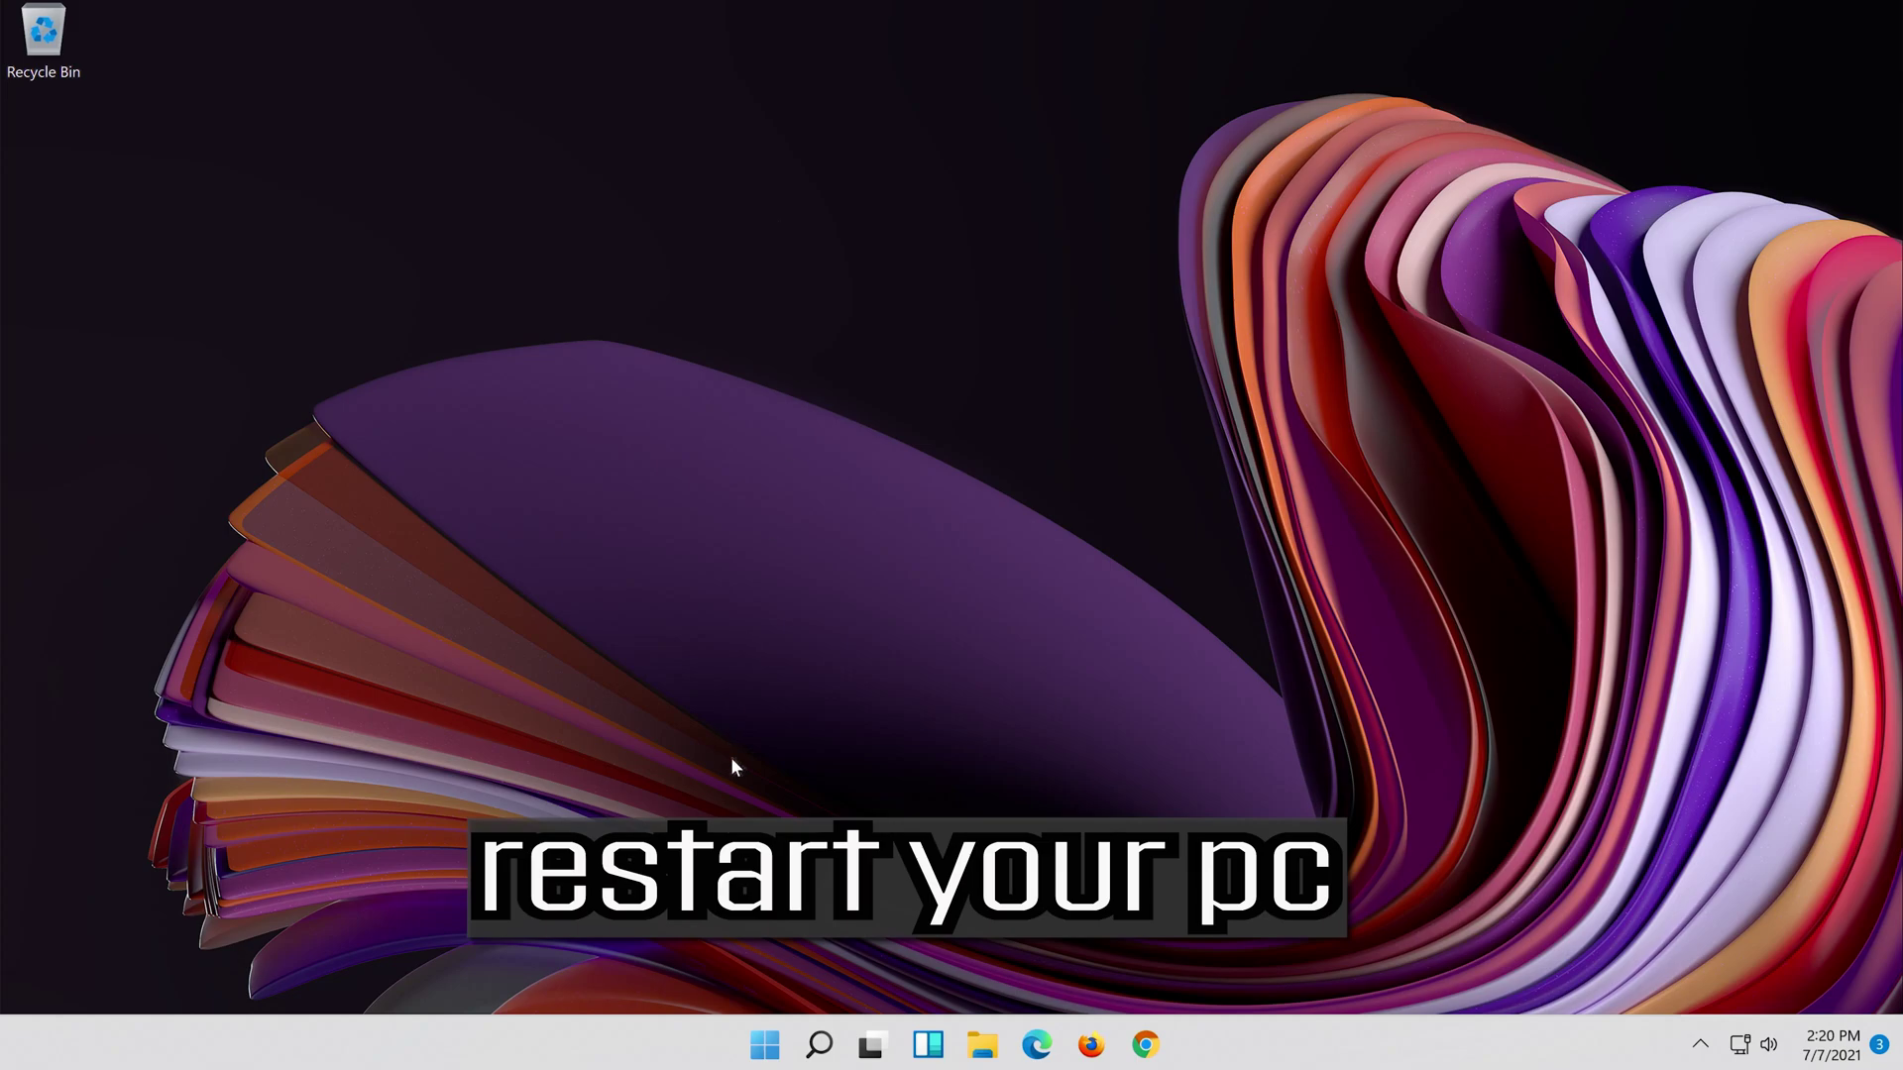
- Restart the PC from the Start menu's power options
{"action": "left_click", "coordinate": [778, 1058]}
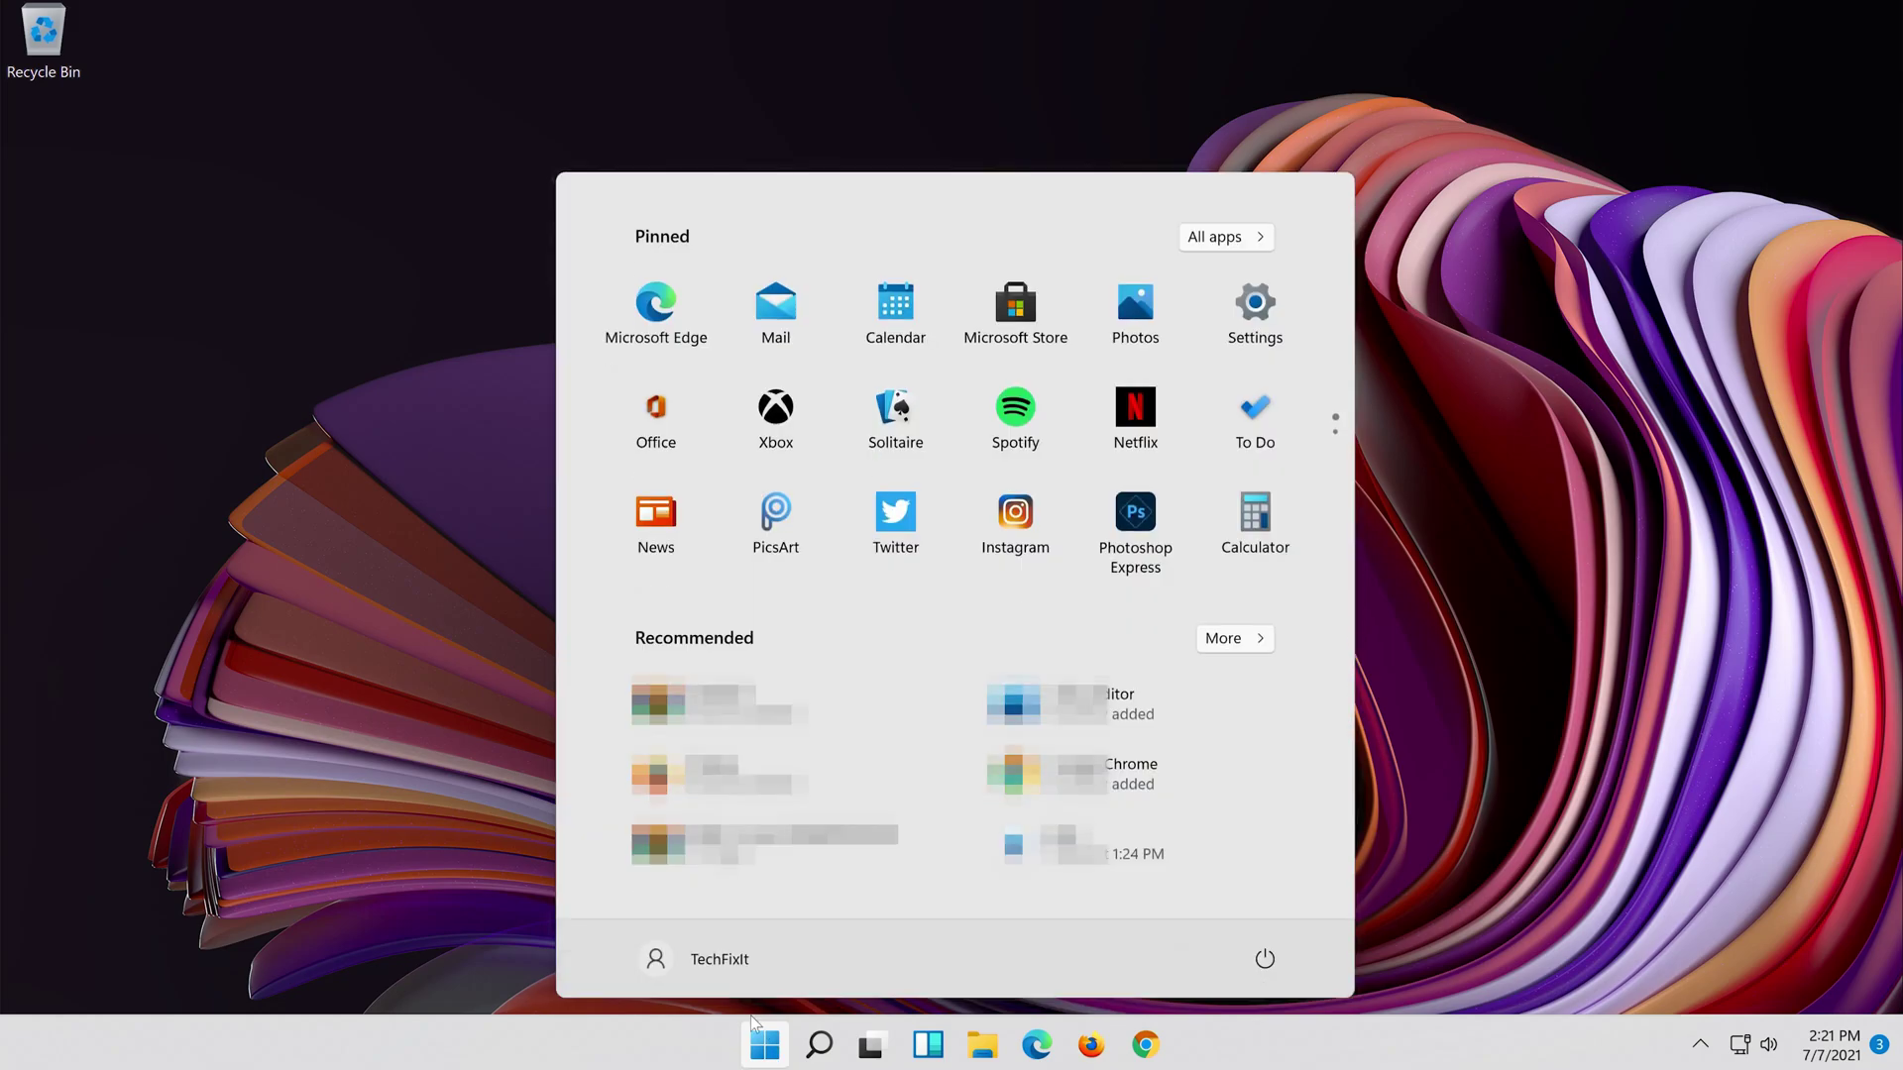
{"action": "left_click", "coordinate": [1265, 960]}
{"action": "left_click", "coordinate": [1260, 907]}
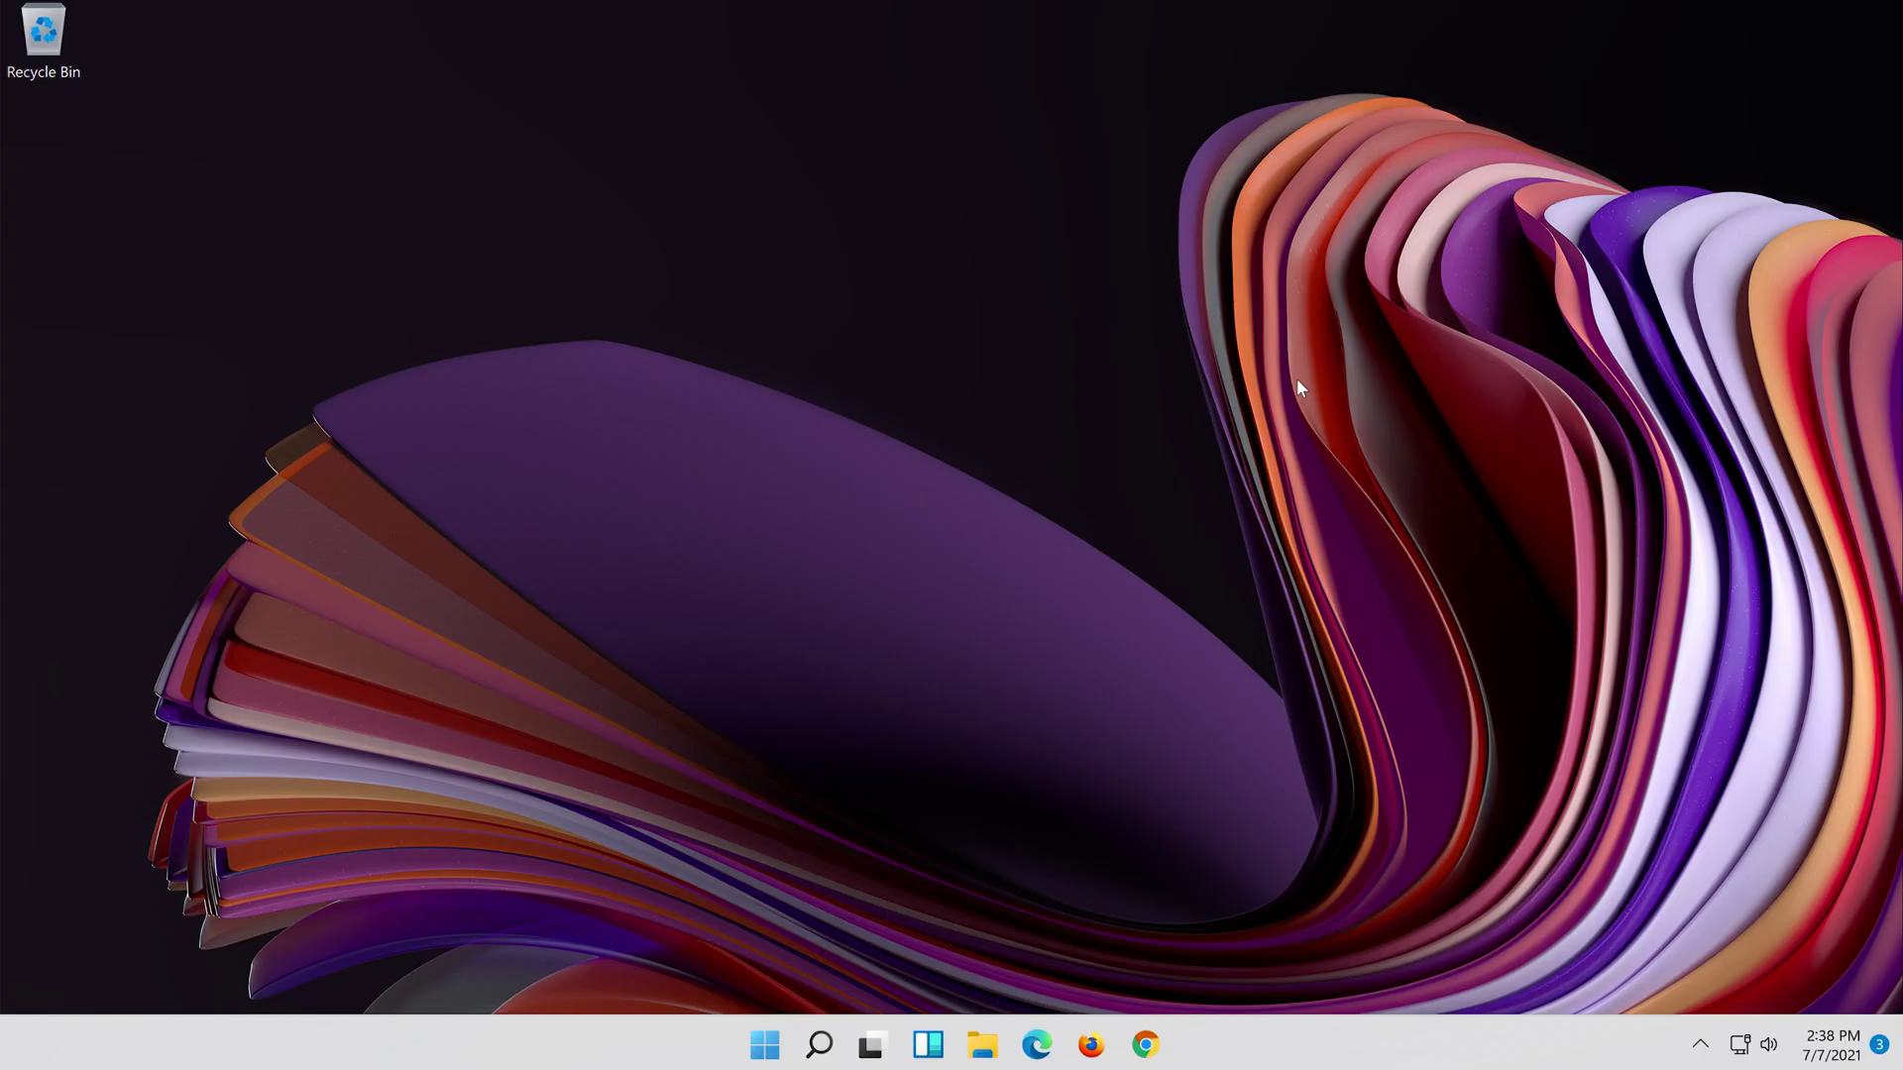
- Open Settings to Network & internet > Ethernet and scroll to DNS server assignment
{"action": "left_click", "coordinate": [820, 1044]}
{"action": "type", "text": "settings"}
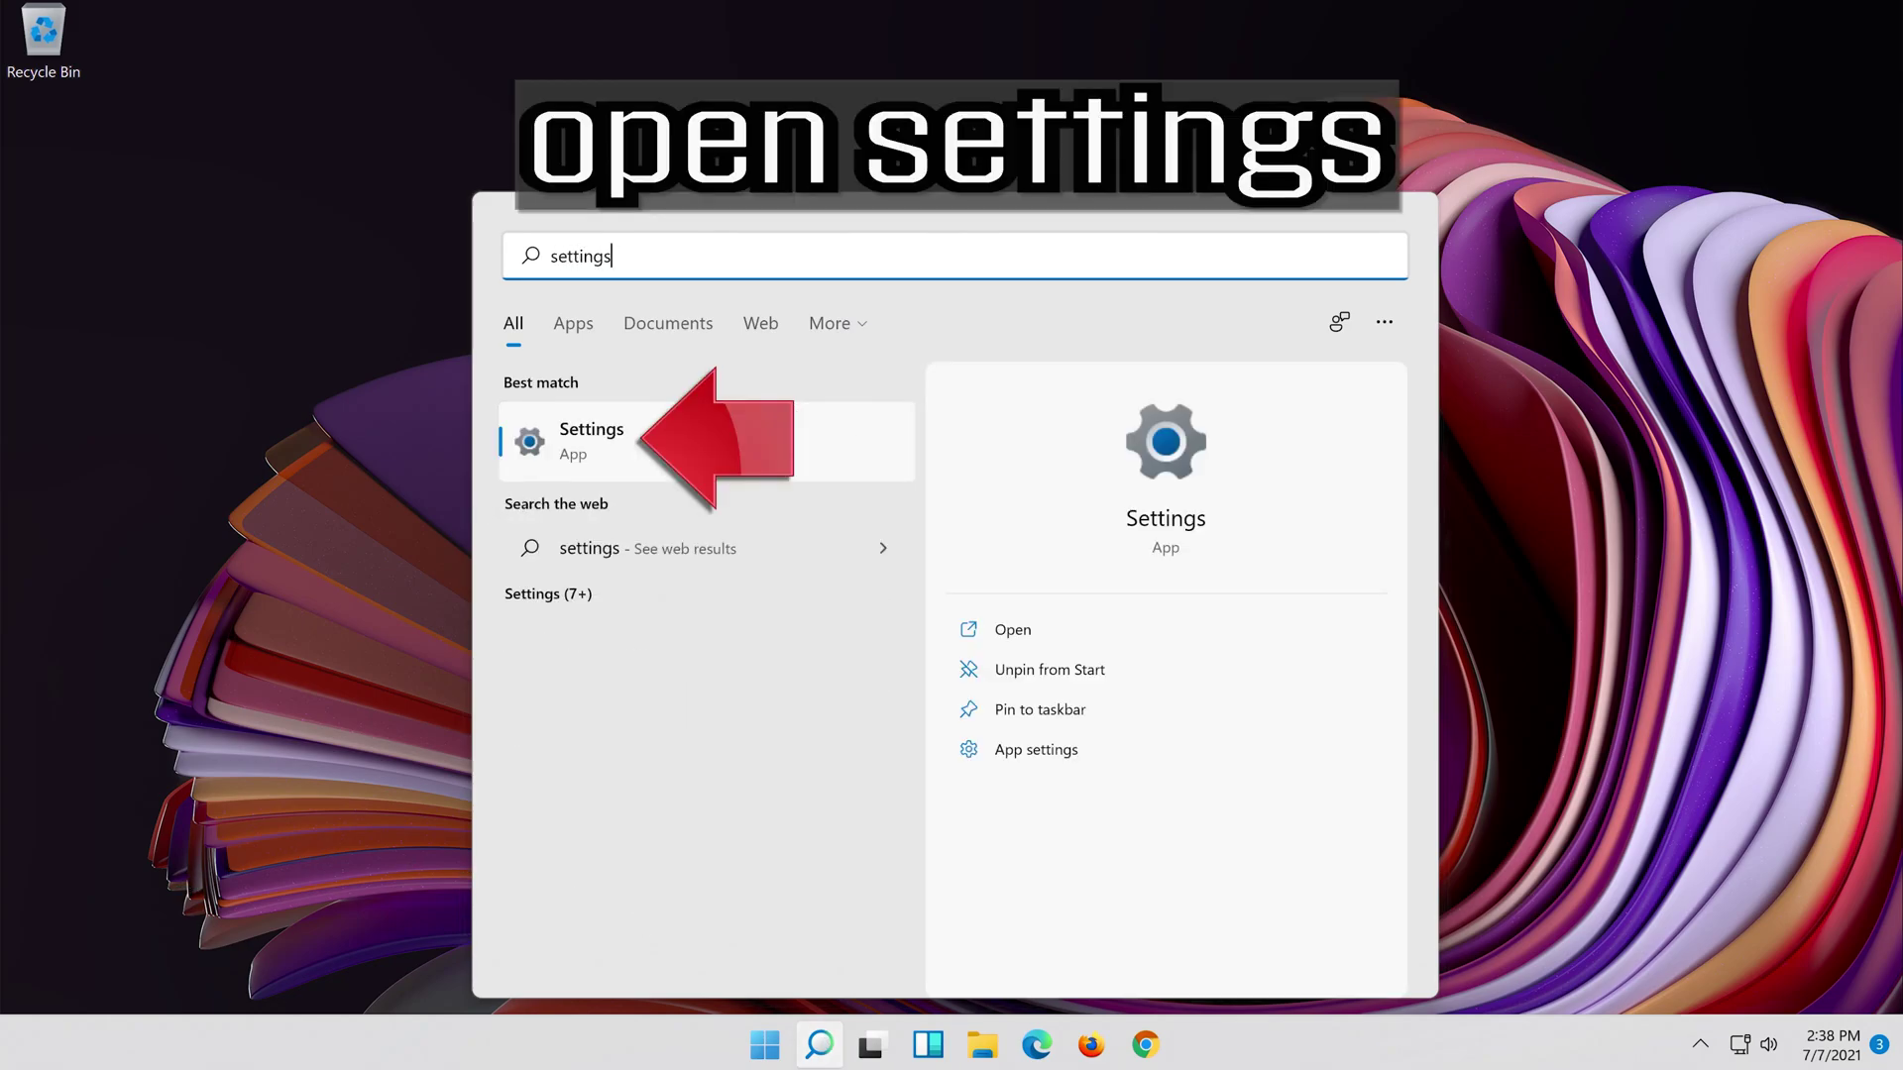
{"action": "left_click", "coordinate": [737, 448]}
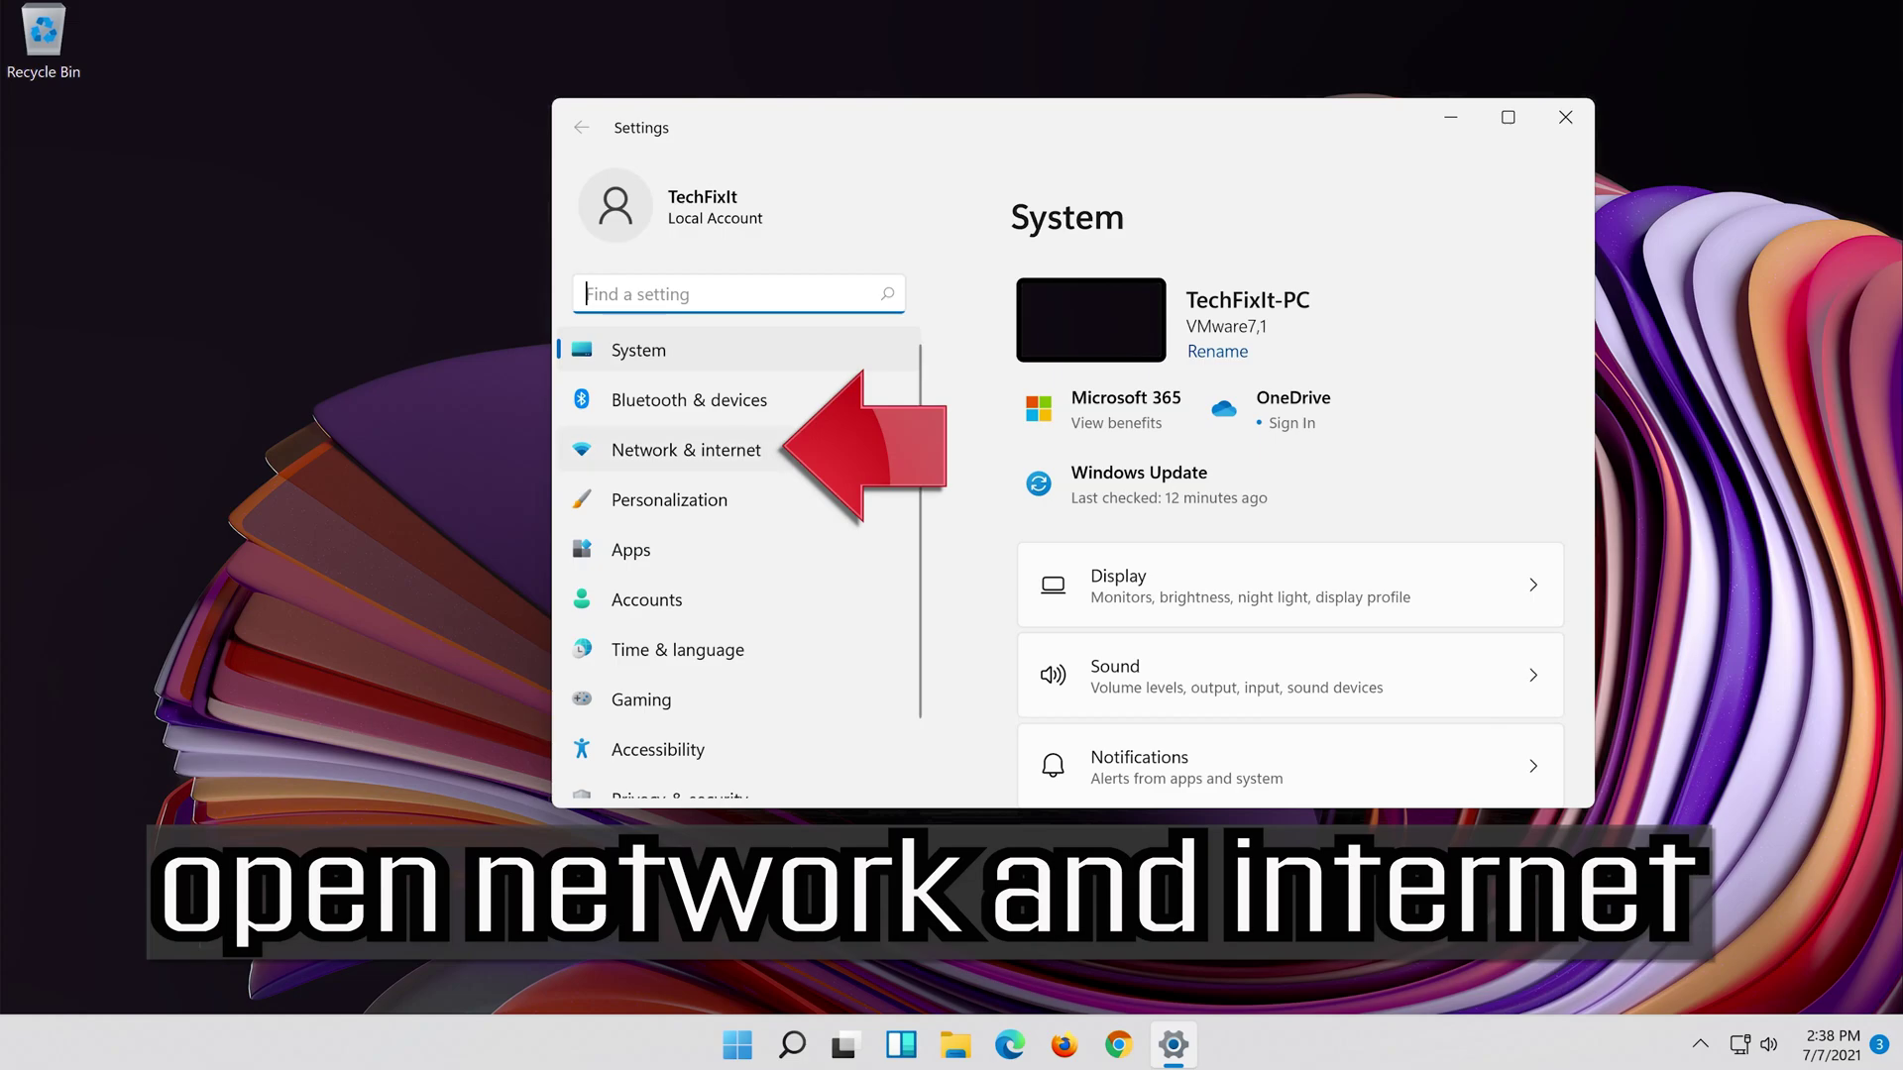
{"action": "left_click", "coordinate": [795, 464]}
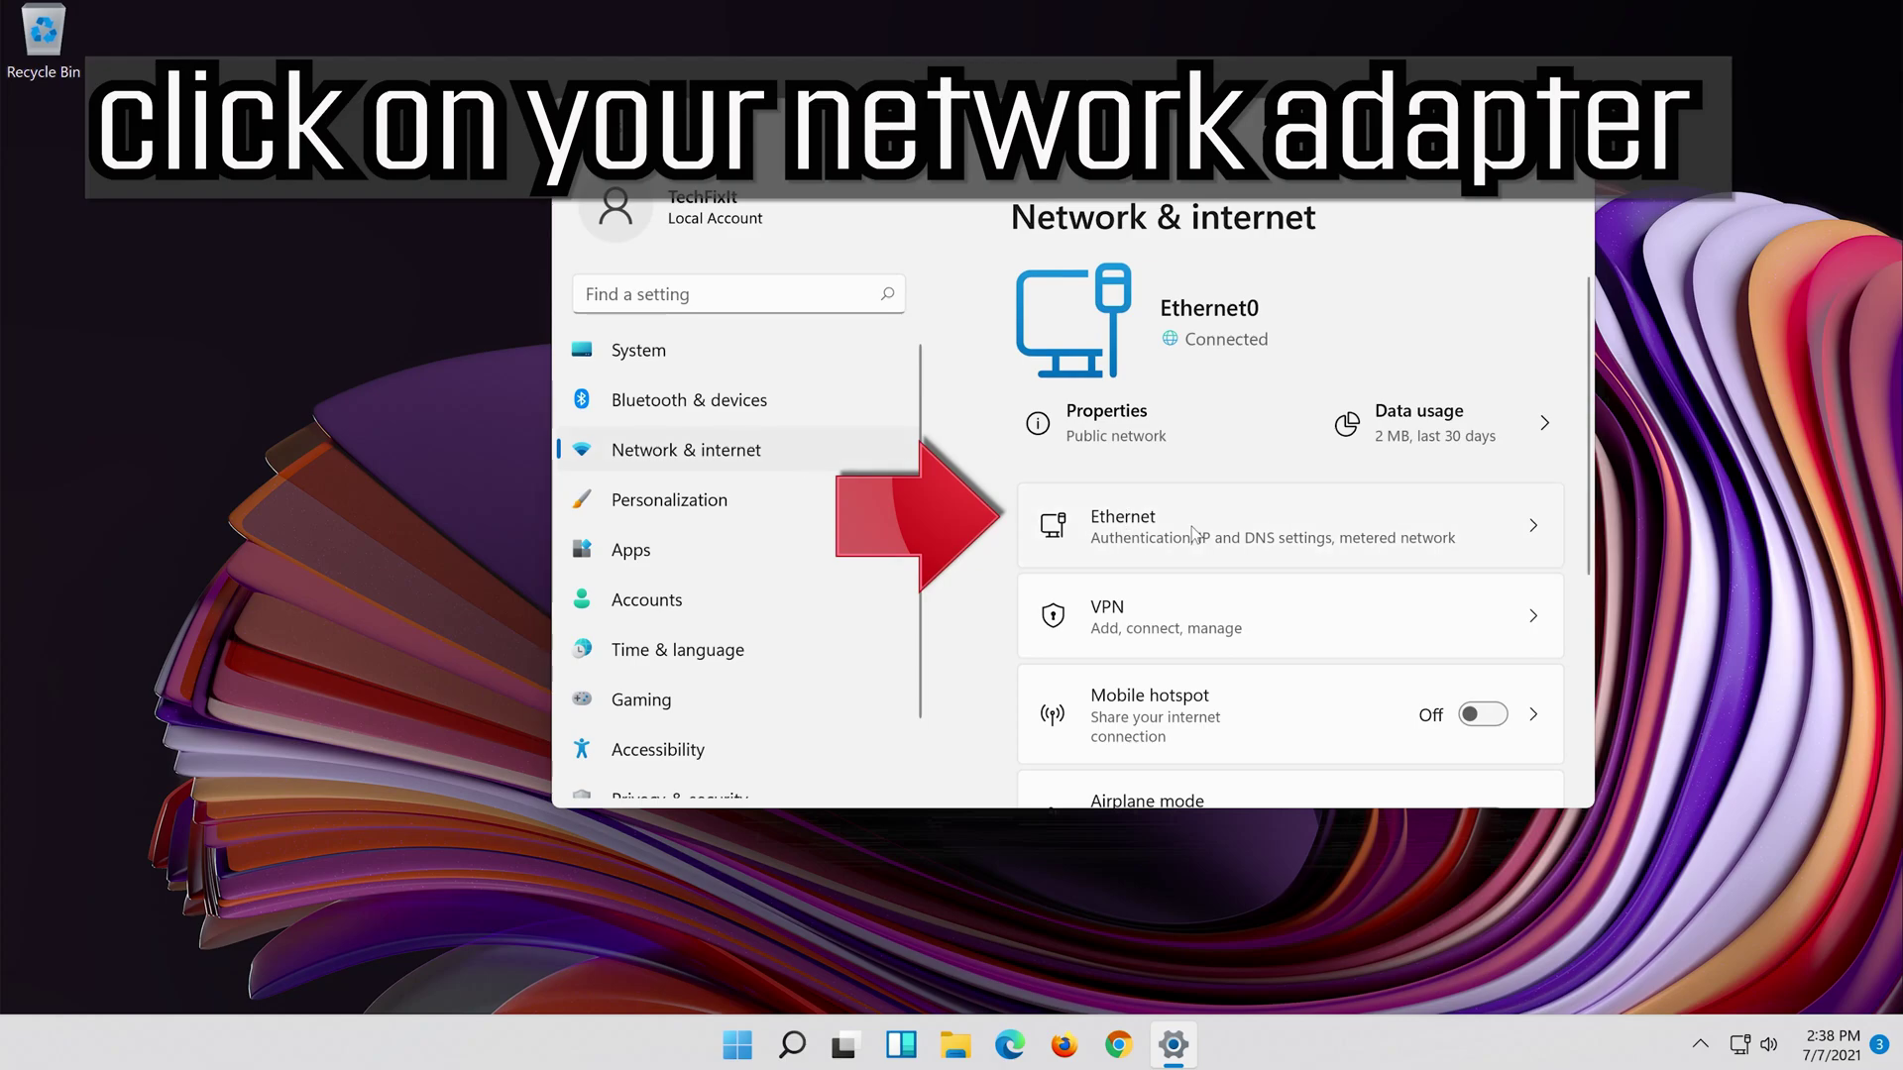
{"action": "left_click", "coordinate": [1343, 539]}
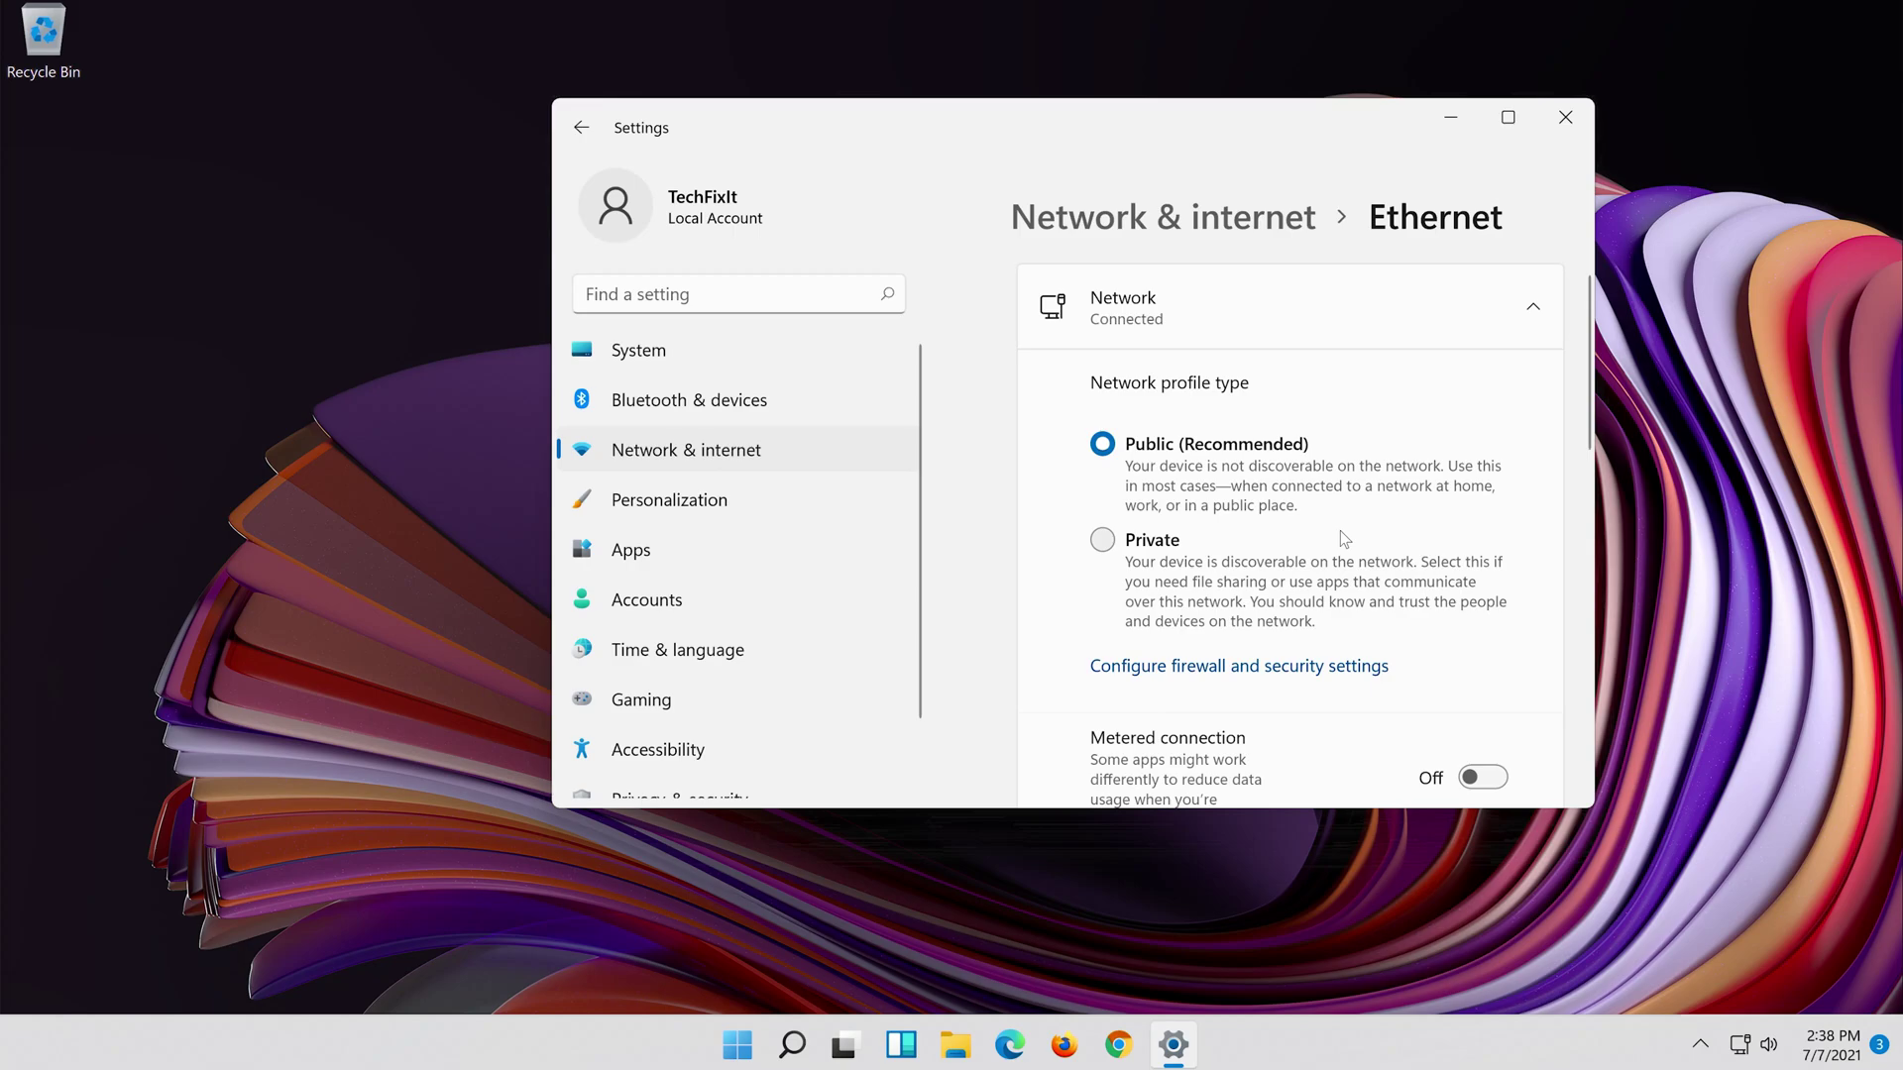
{"action": "scroll", "coordinate": [1340, 531], "scroll_direction": "down", "scroll_amount": 5}
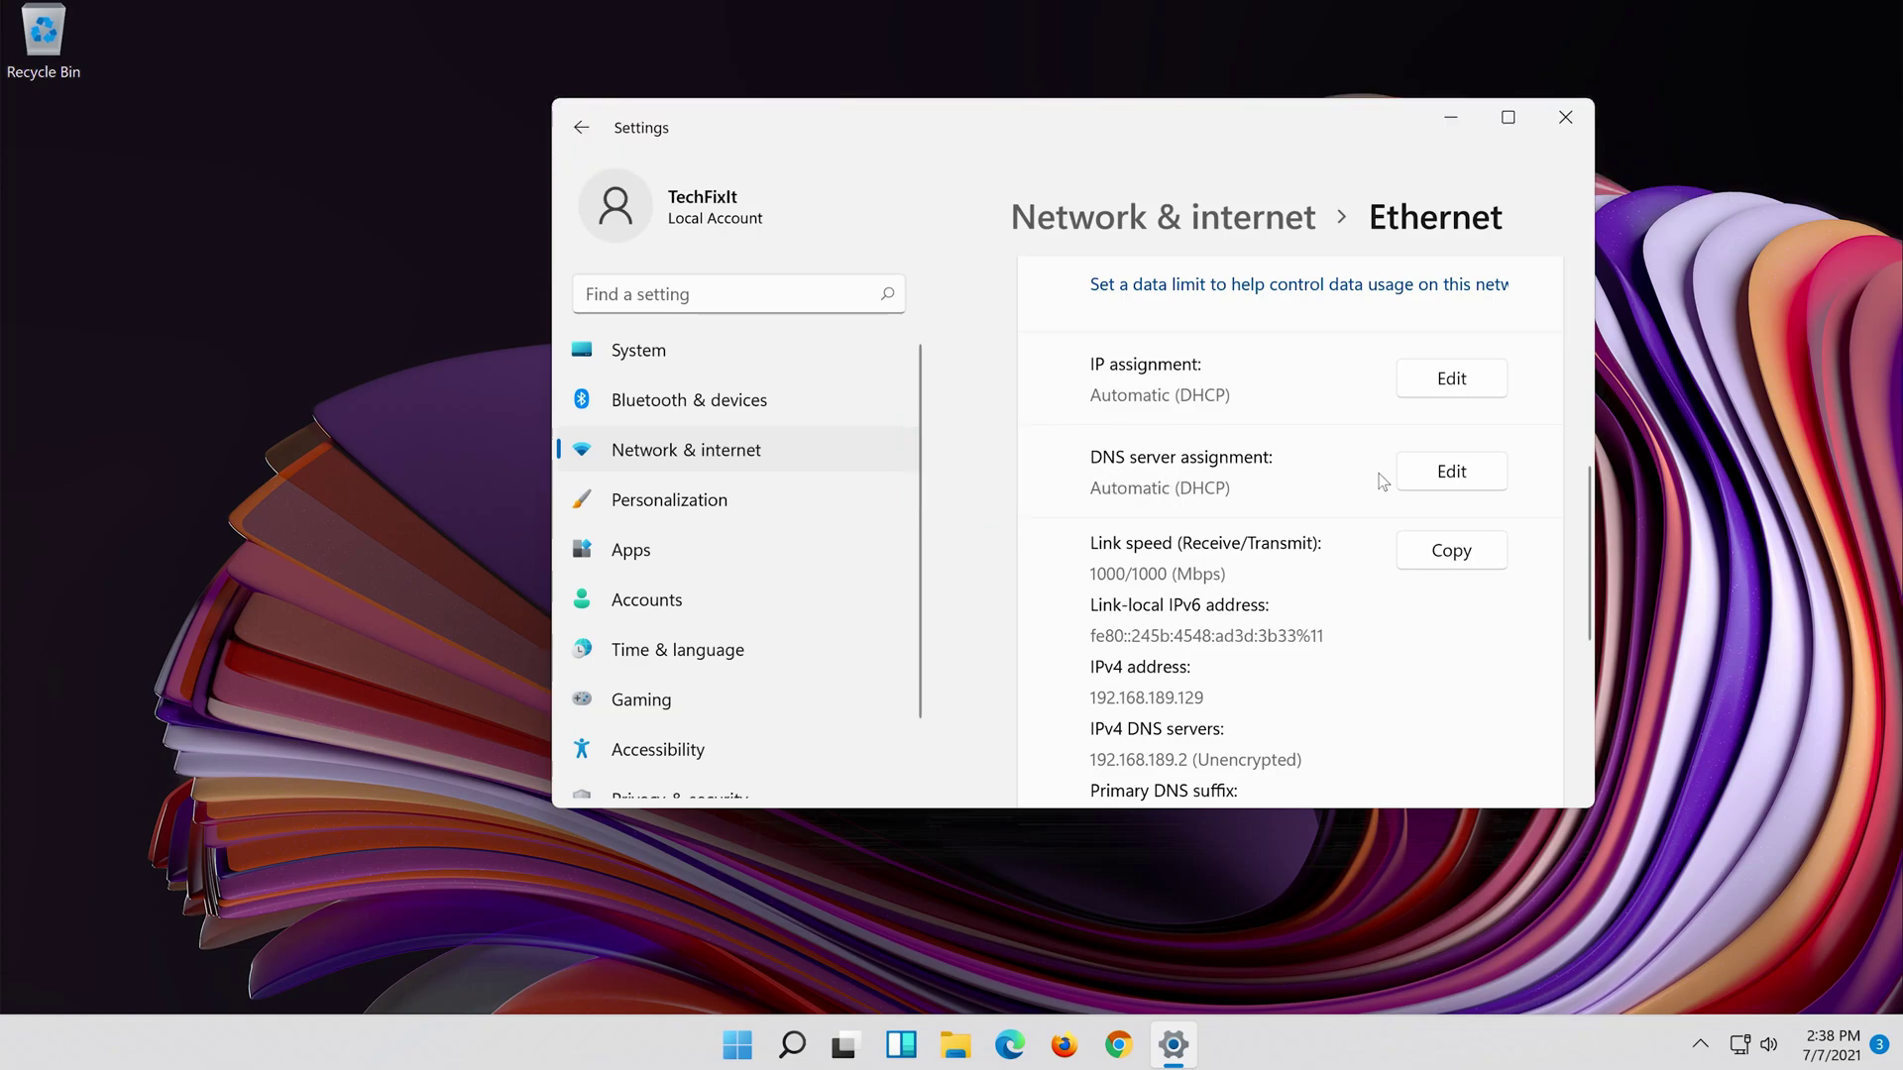
- Switch DNS assignment to Manual with IPv4 preferred DNS 8.8.8.8, encrypted preferred
{"action": "left_click", "coordinate": [1423, 480]}
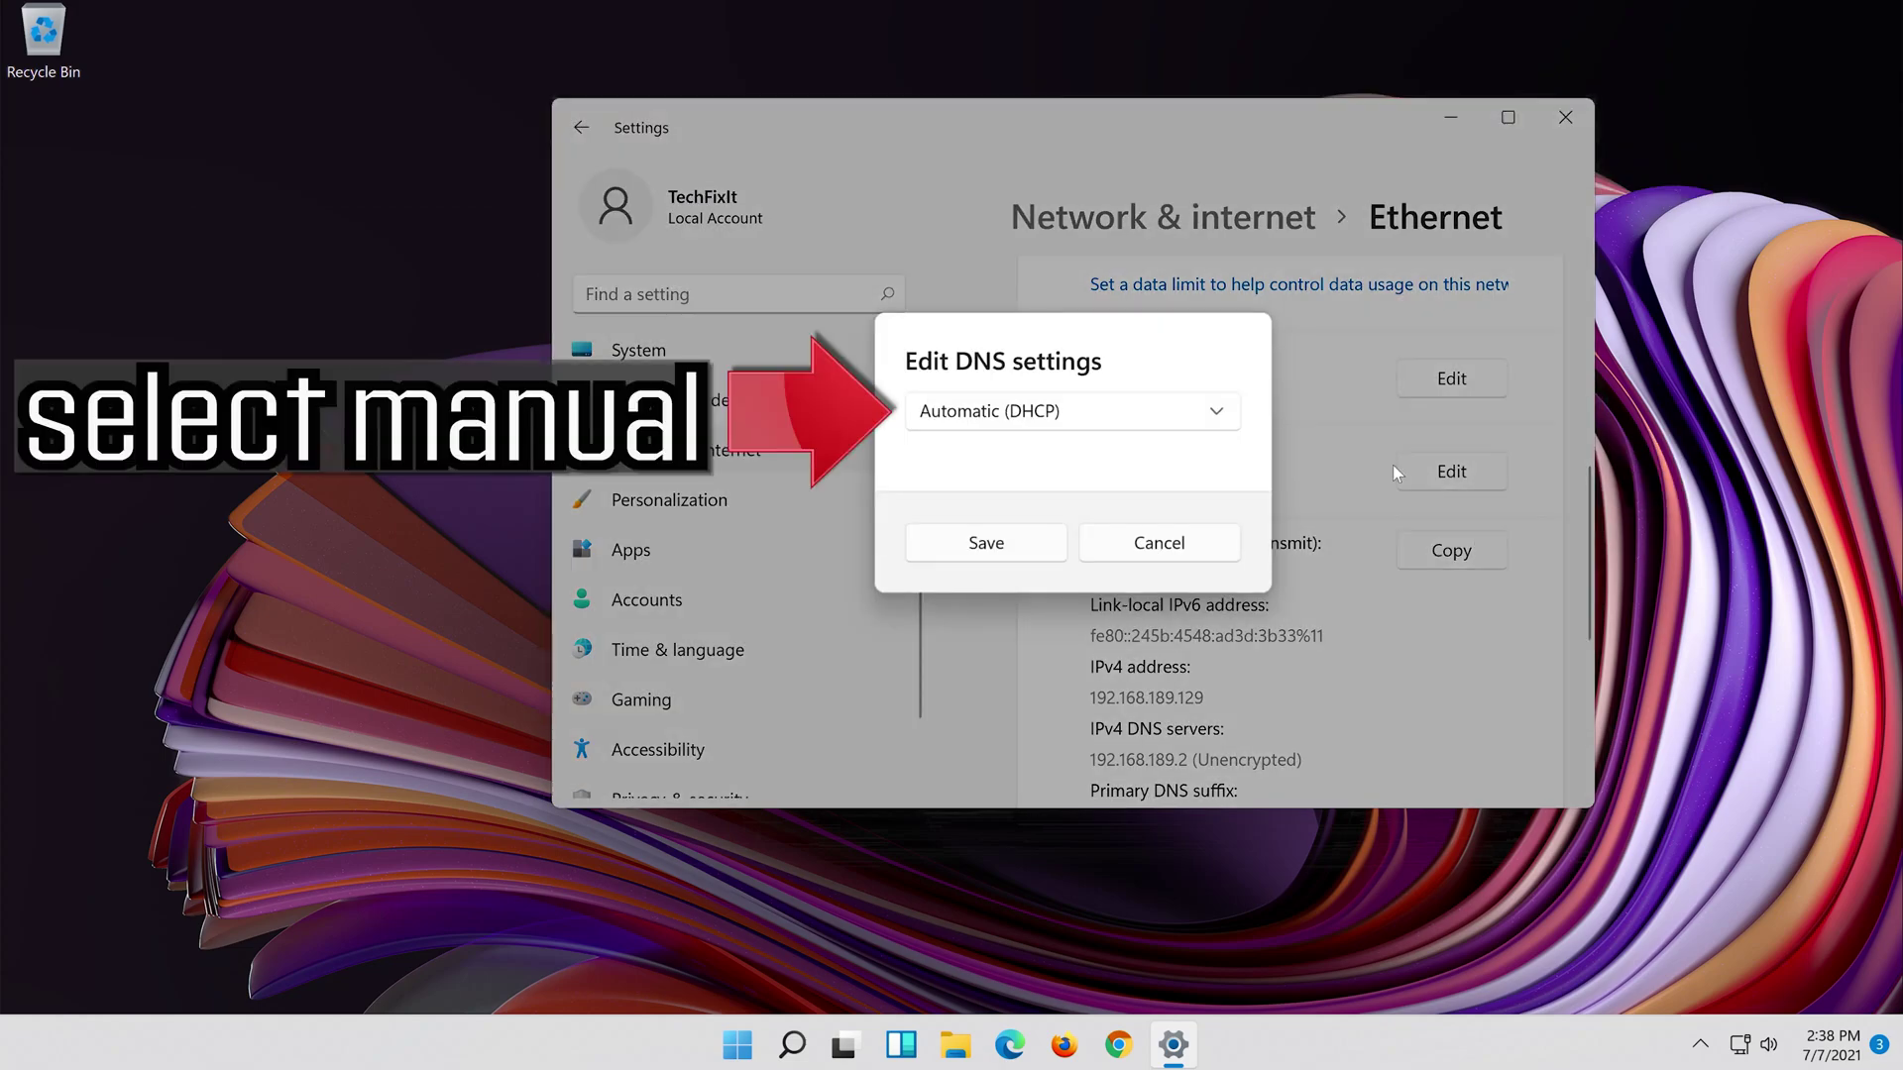
{"action": "left_click", "coordinate": [994, 421]}
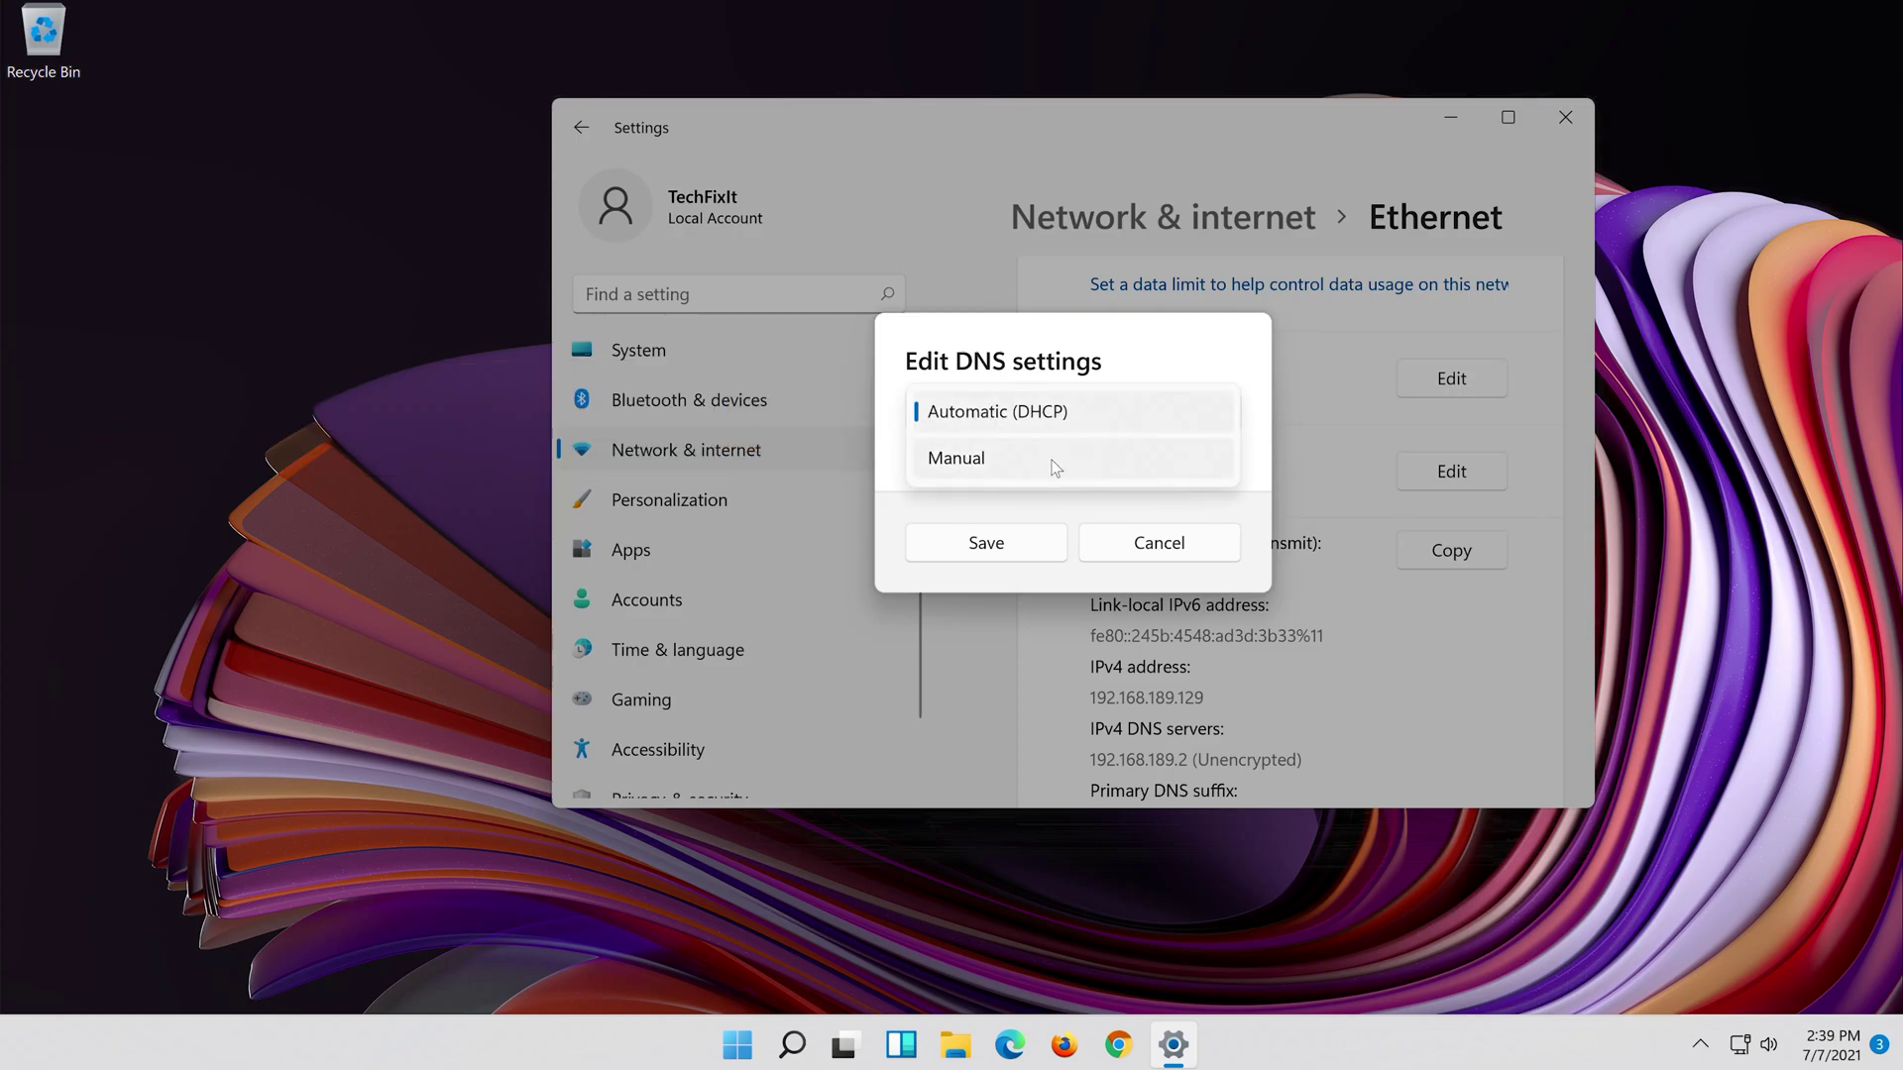
{"action": "left_click", "coordinate": [1054, 468]}
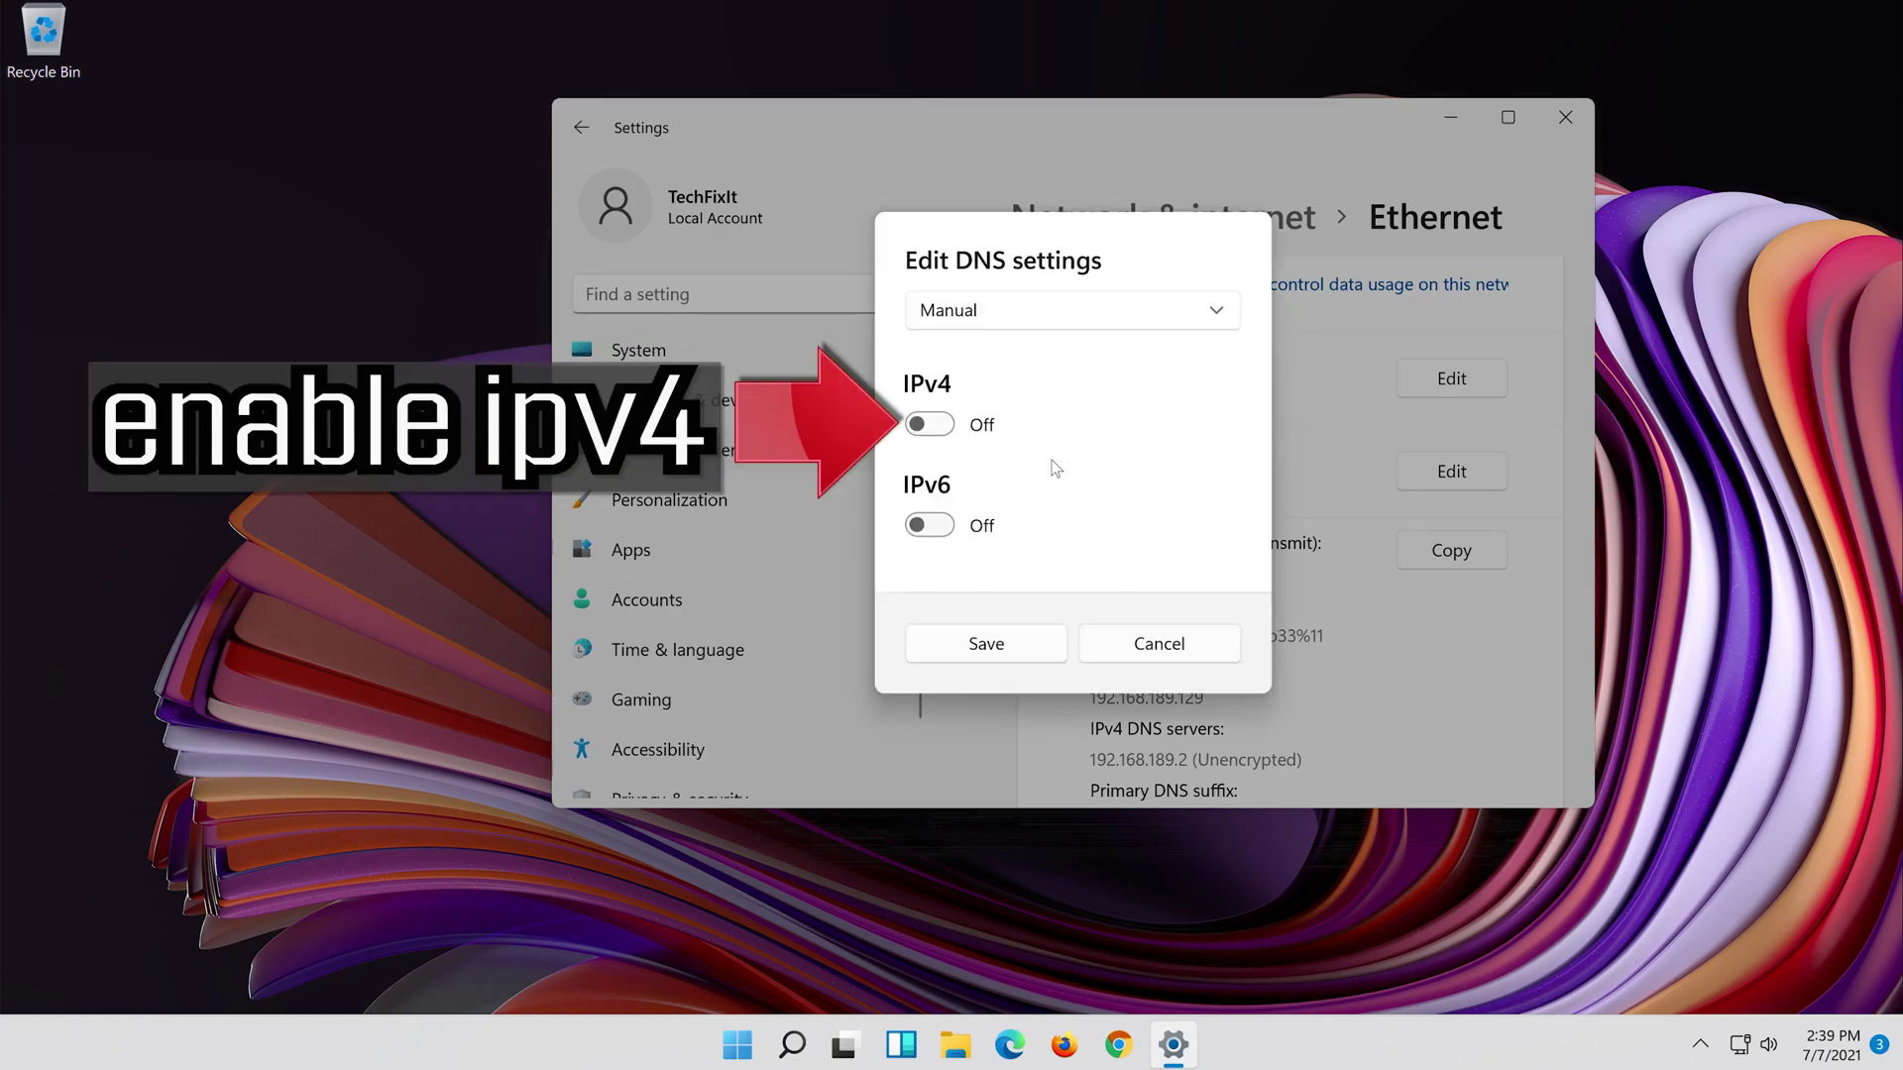
{"action": "left_click", "coordinate": [946, 428]}
{"action": "left_click", "coordinate": [1146, 400]}
{"action": "type", "text": "8.8.8.8"}
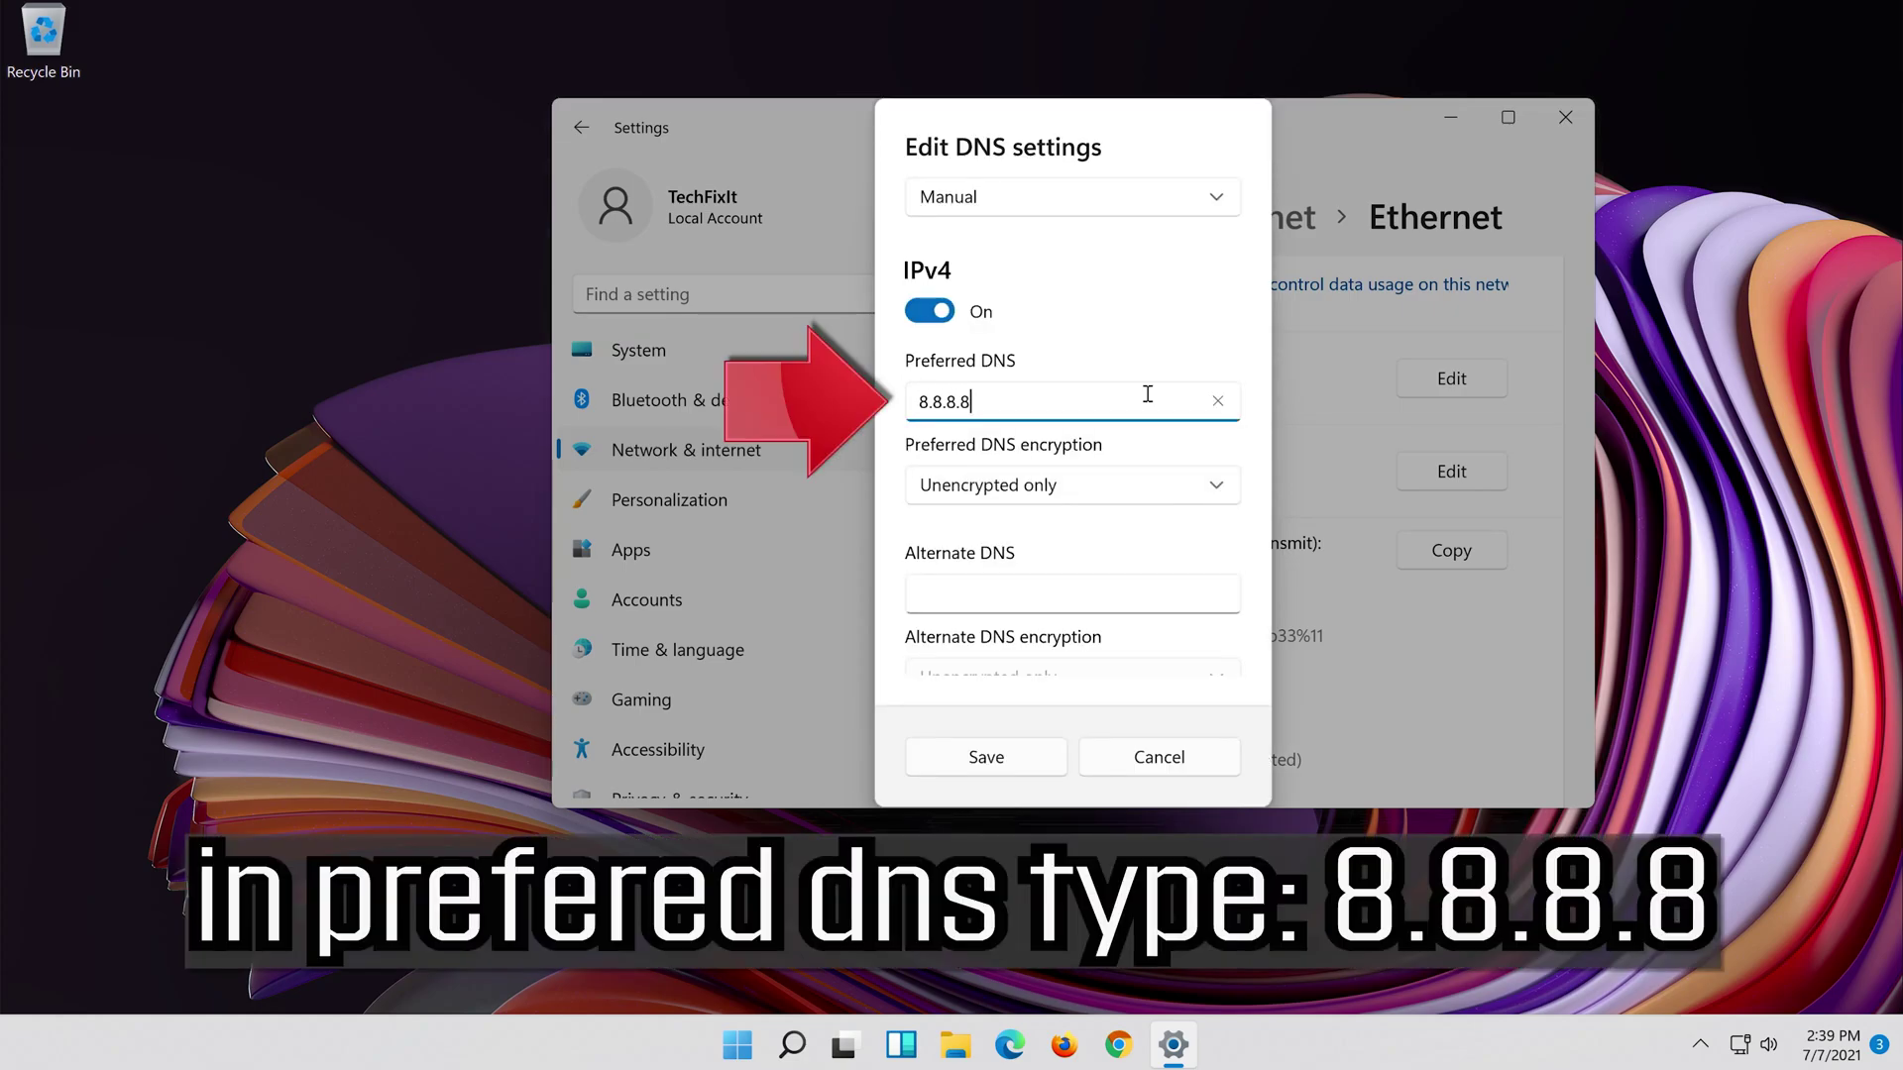
{"action": "left_click", "coordinate": [1217, 483]}
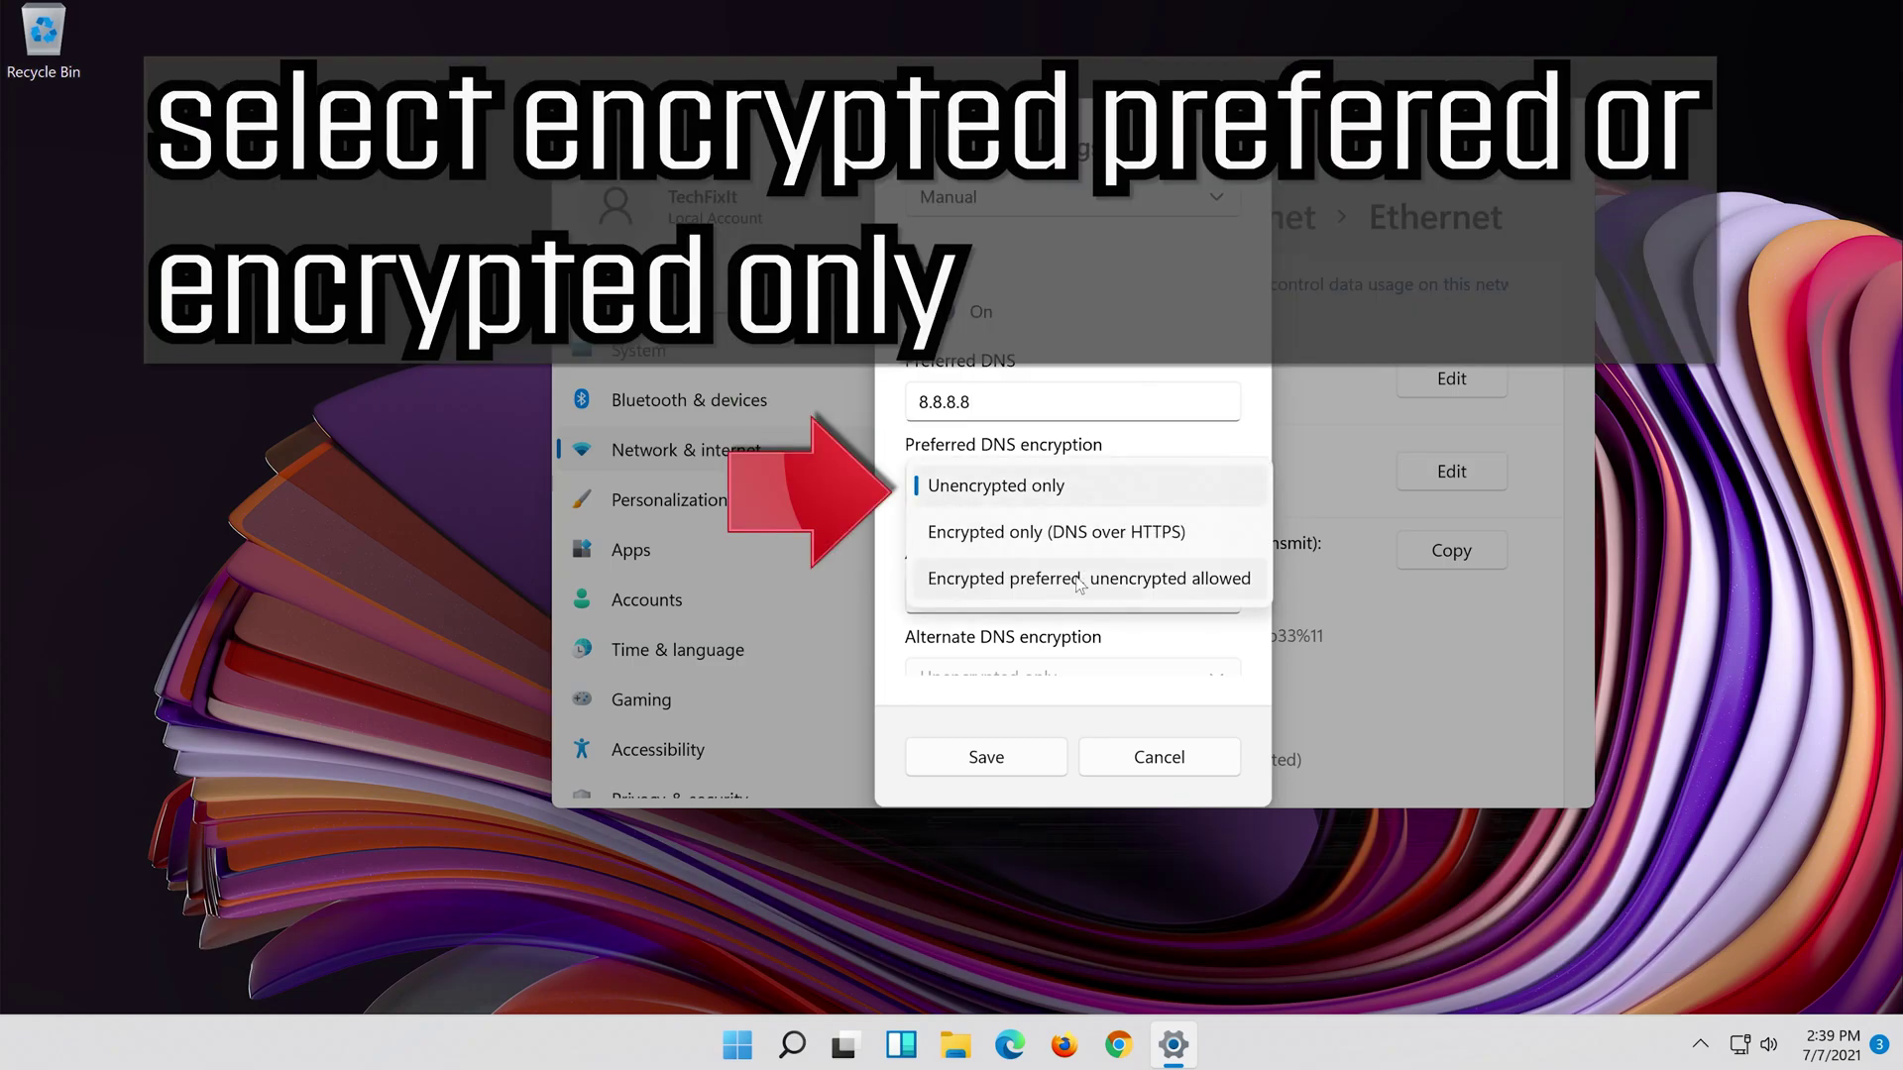
{"action": "left_click", "coordinate": [1170, 582]}
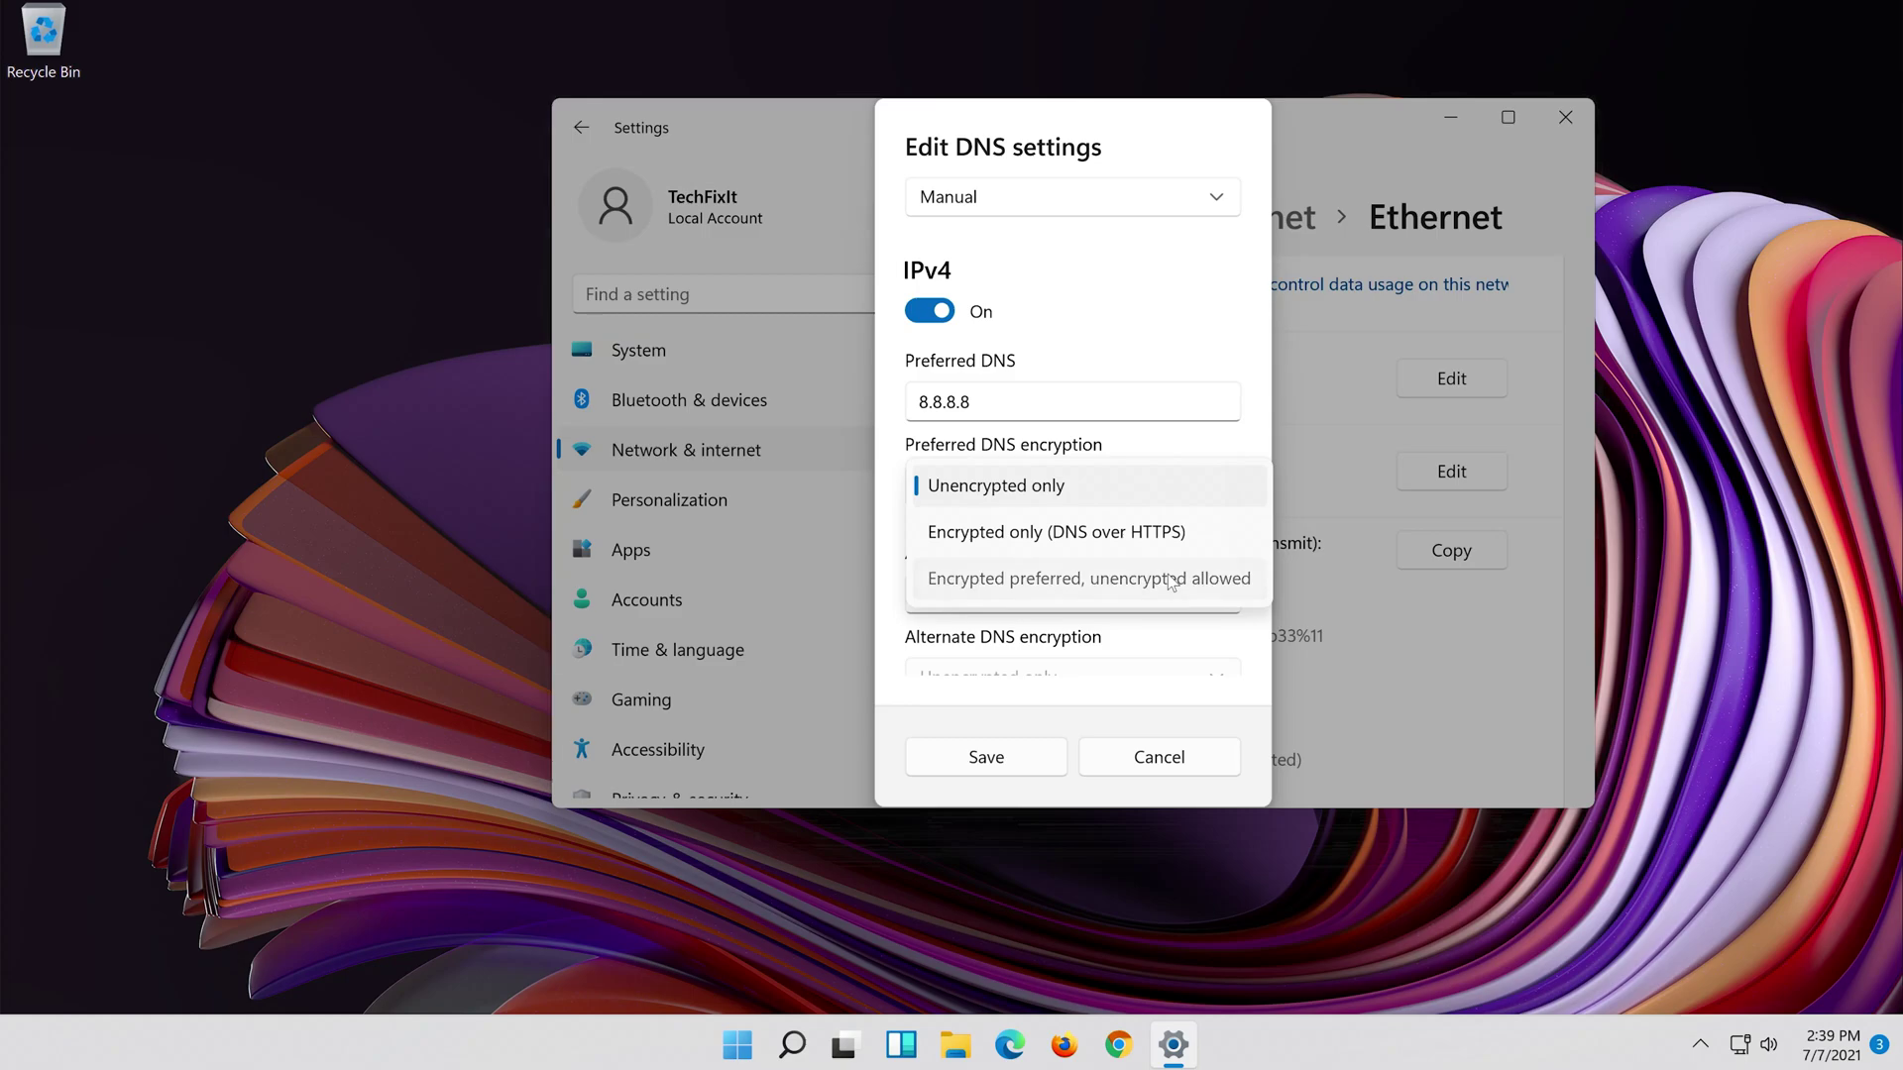
- Add alternate DNS 8.8.4.4 with encrypted preferred, unencrypted allowed, and save
{"action": "left_click", "coordinate": [1144, 591]}
{"action": "type", "text": "8.8.4.4"}
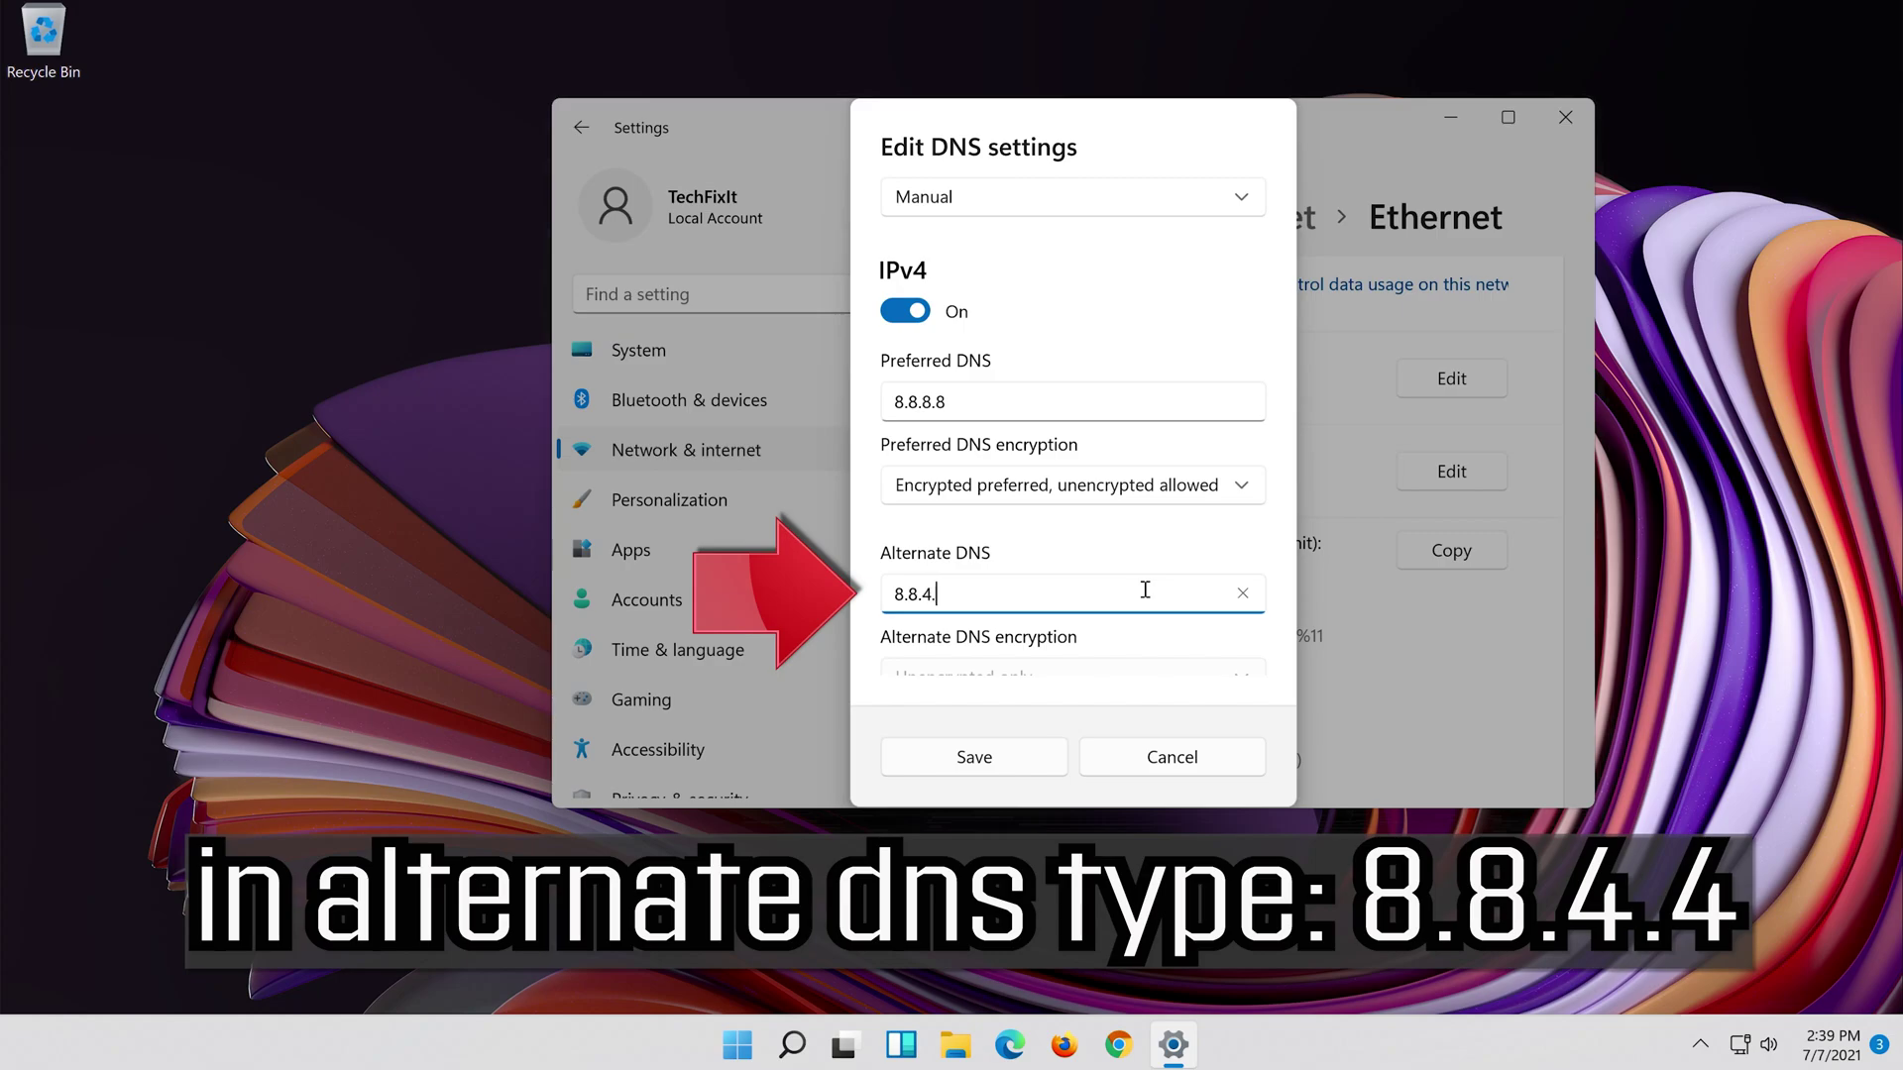
{"action": "scroll", "coordinate": [1144, 592], "scroll_direction": "down", "scroll_amount": 3}
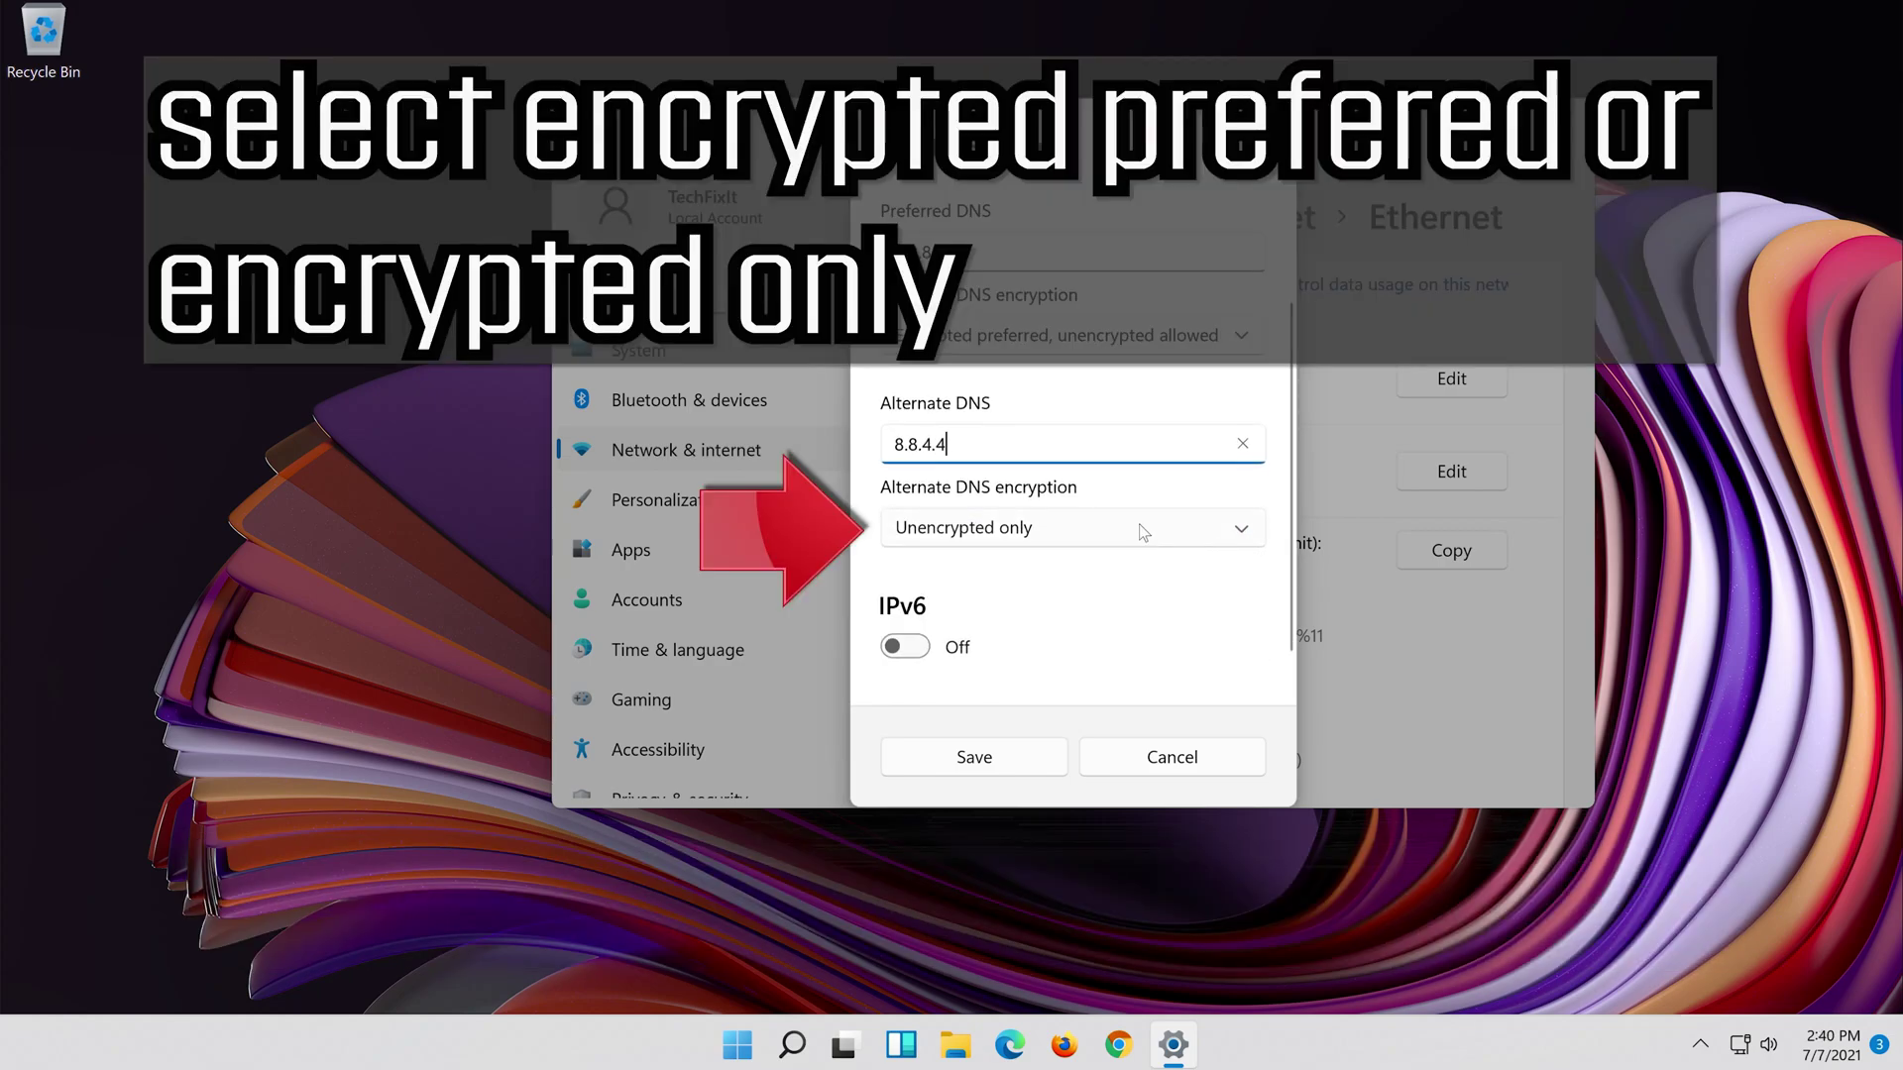
{"action": "left_click", "coordinate": [1144, 533]}
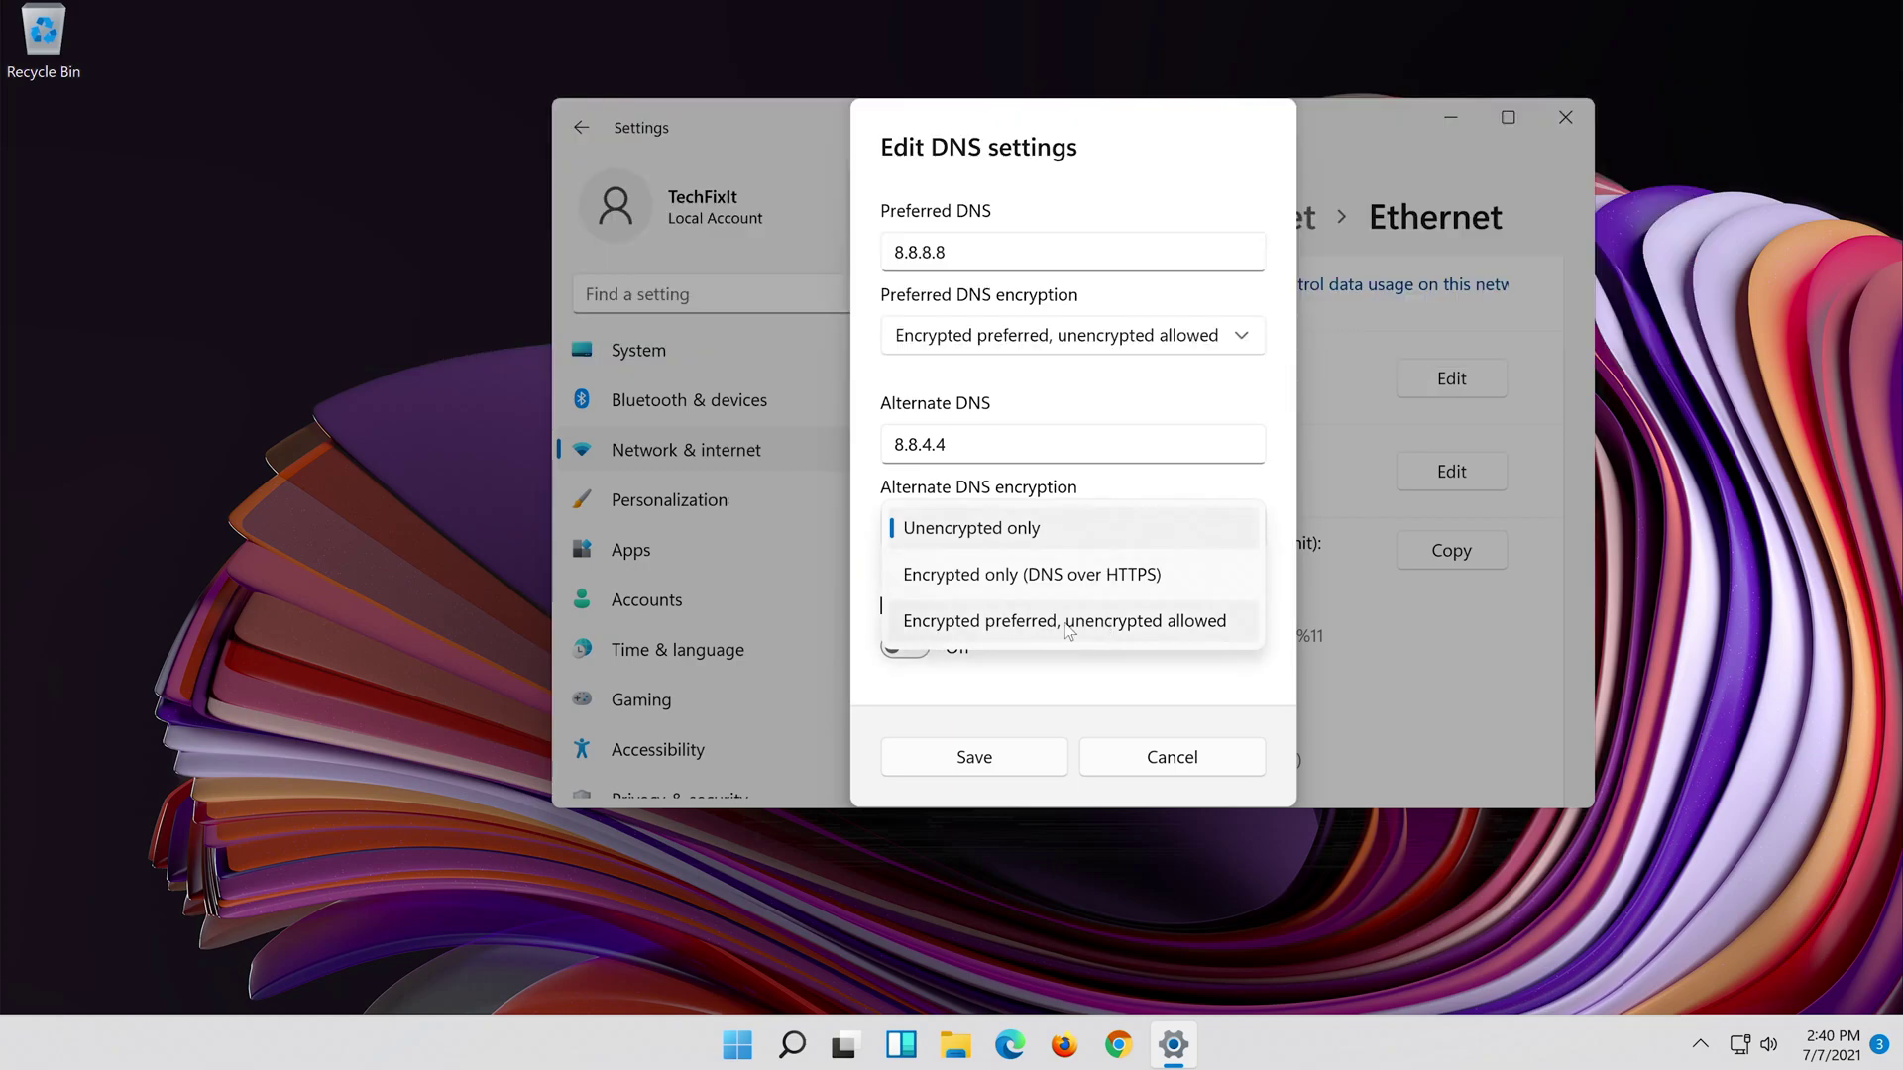
{"action": "left_click", "coordinate": [1110, 623]}
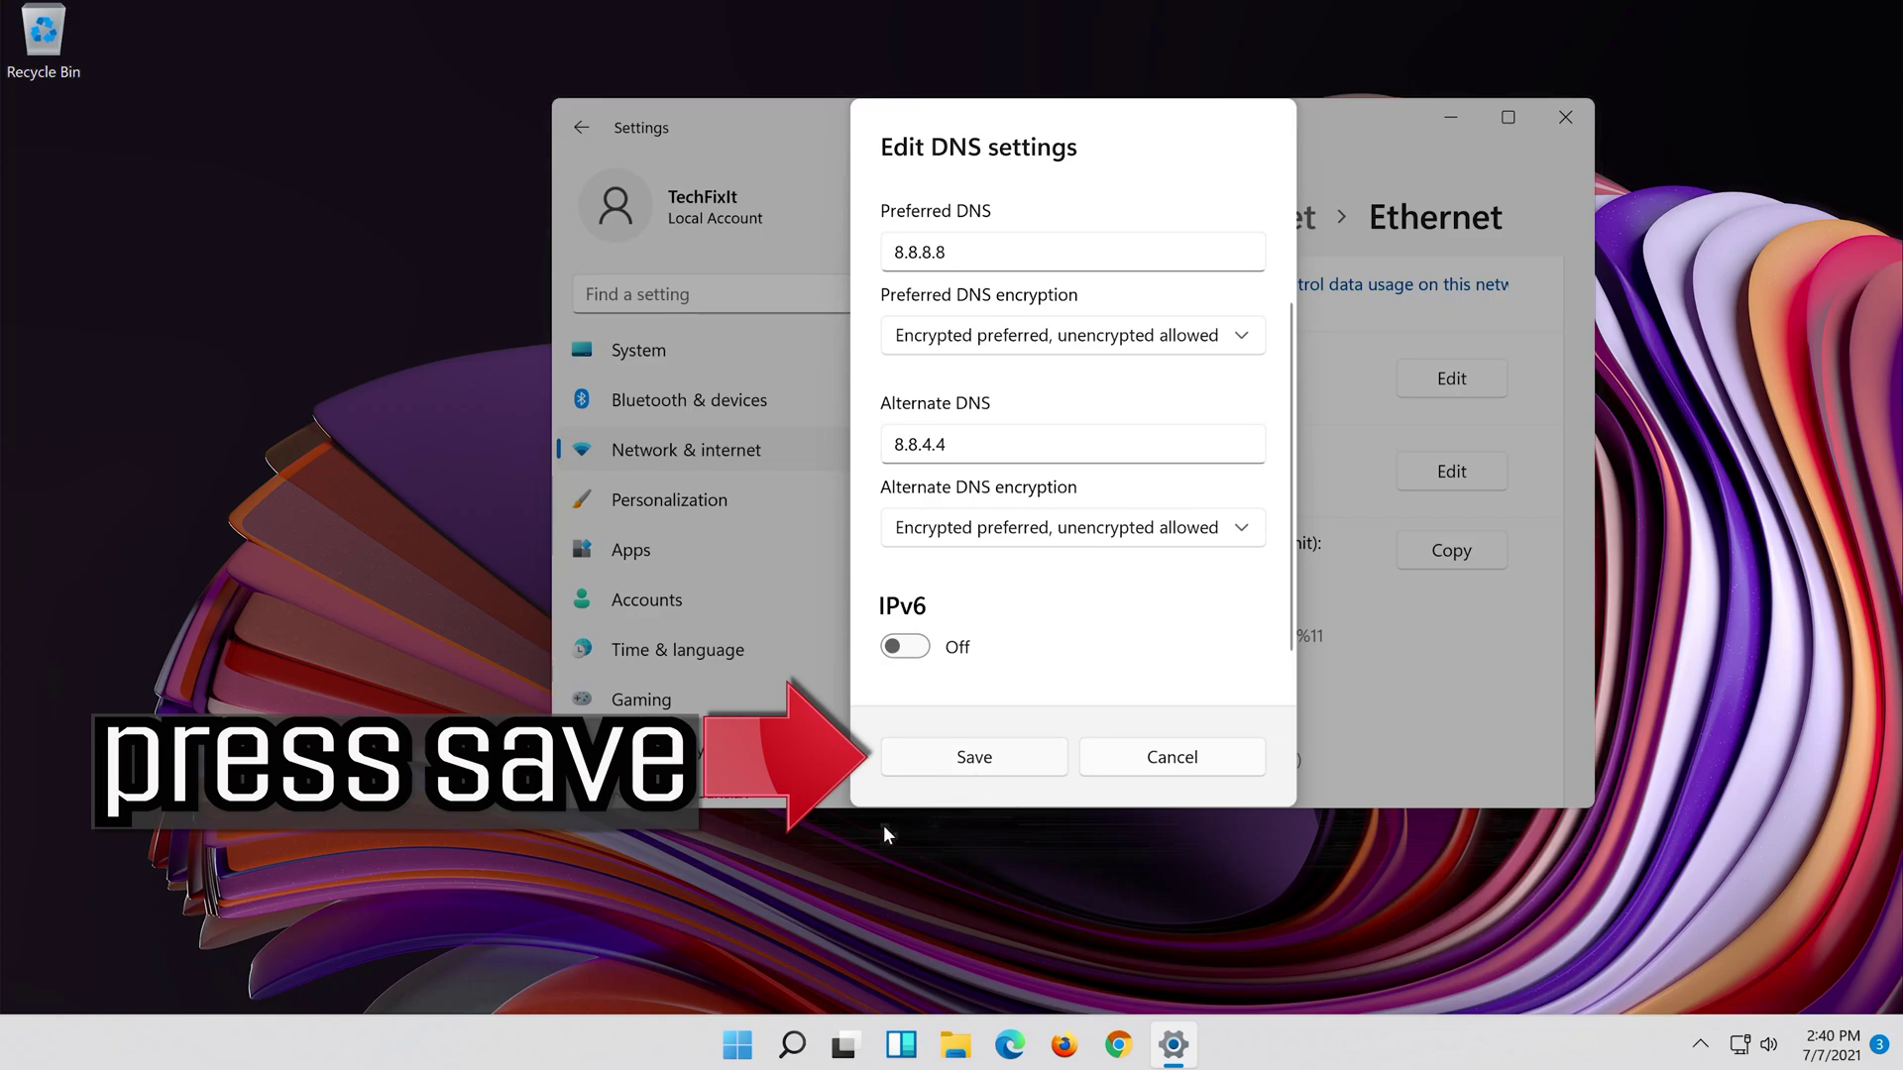
{"action": "left_click", "coordinate": [941, 761]}
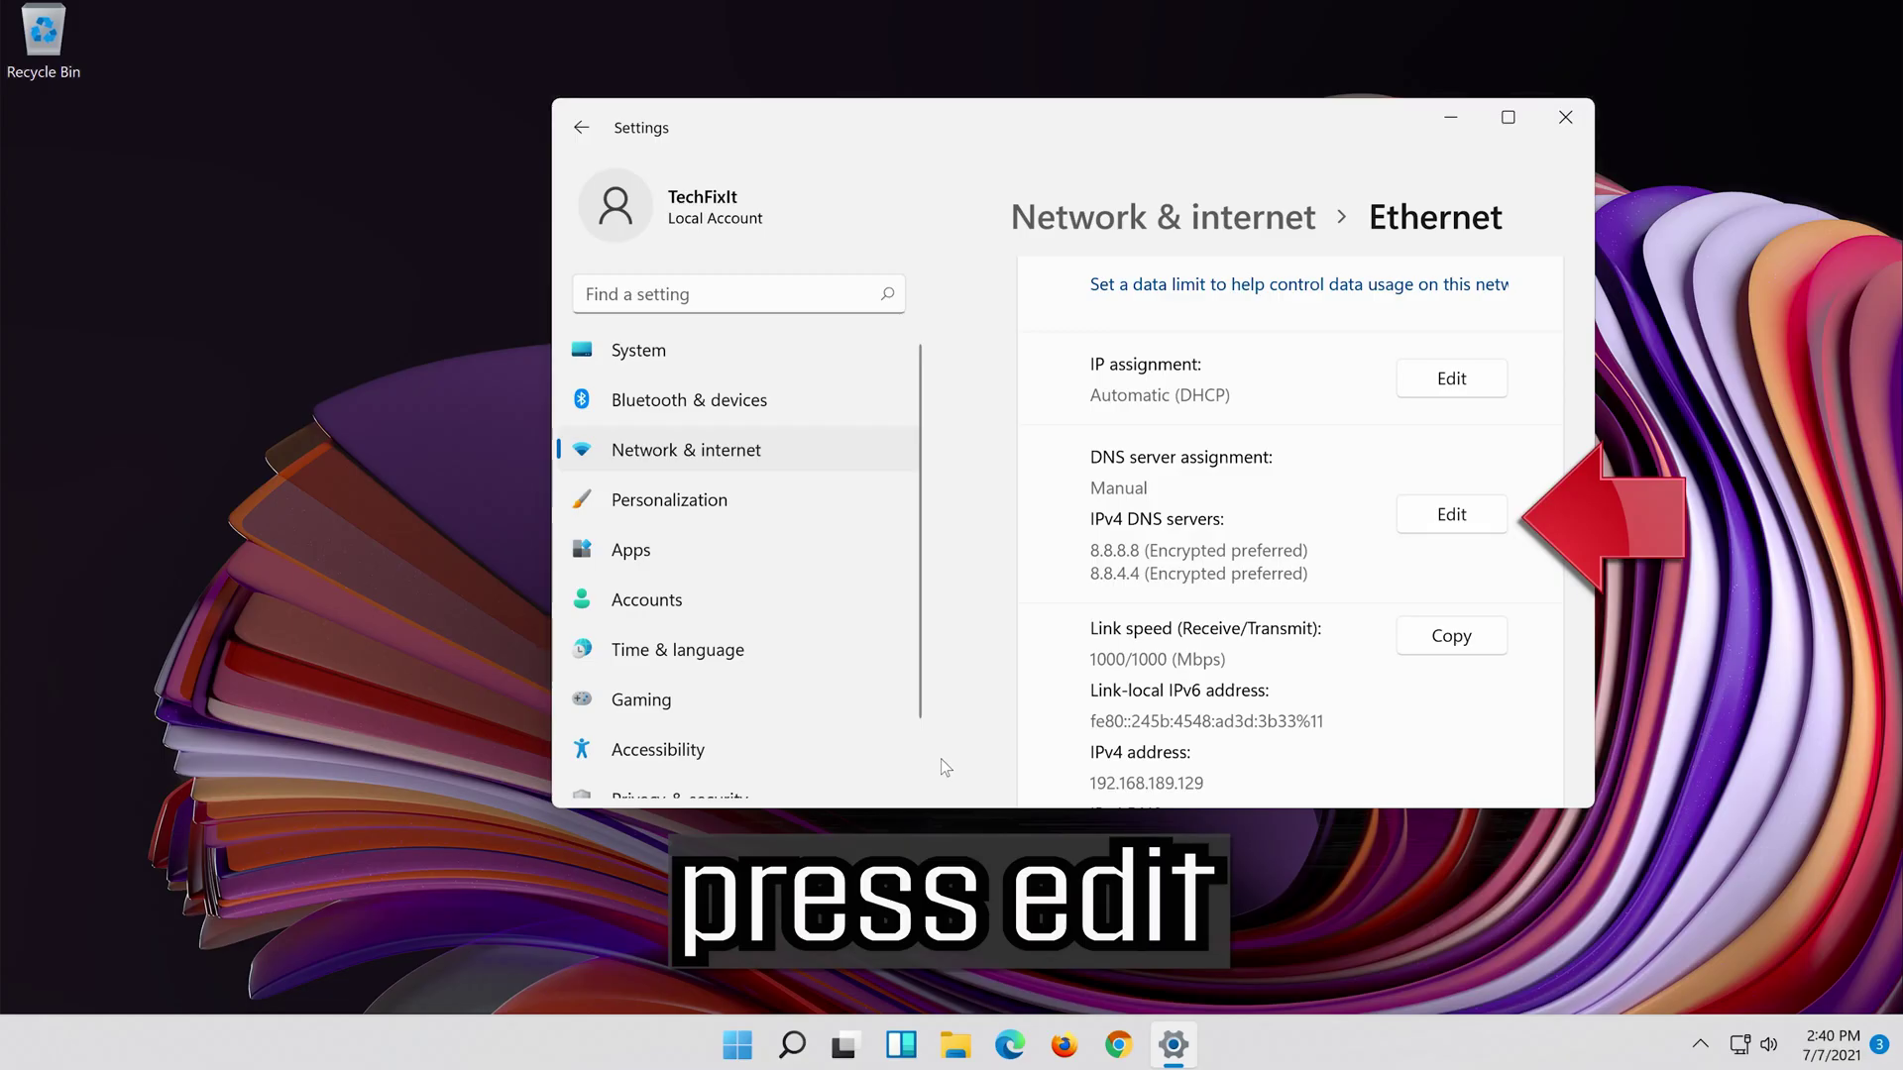
- Turn off manual IPv4 DNS, choose Automatic (DHCP) for the Ethernet adapter, and save
{"action": "left_click", "coordinate": [1447, 515]}
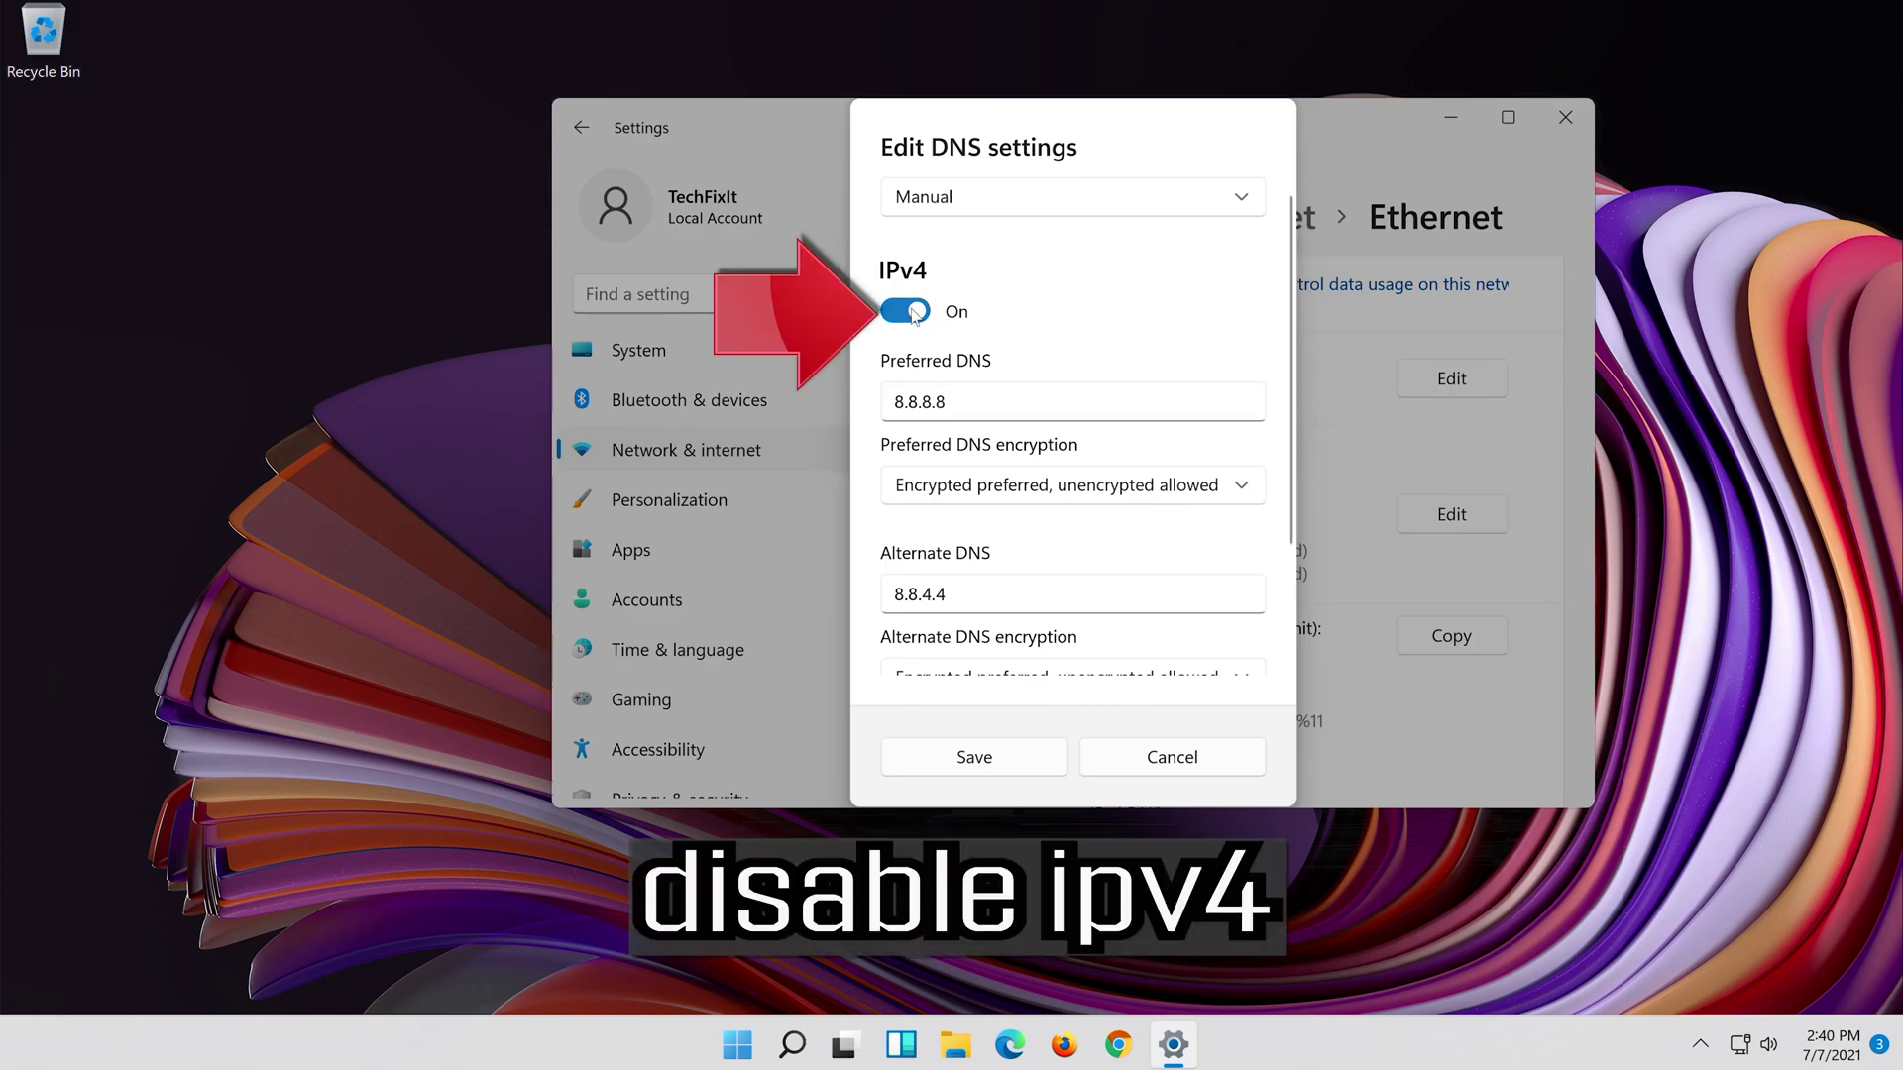
{"action": "left_click", "coordinate": [917, 311]}
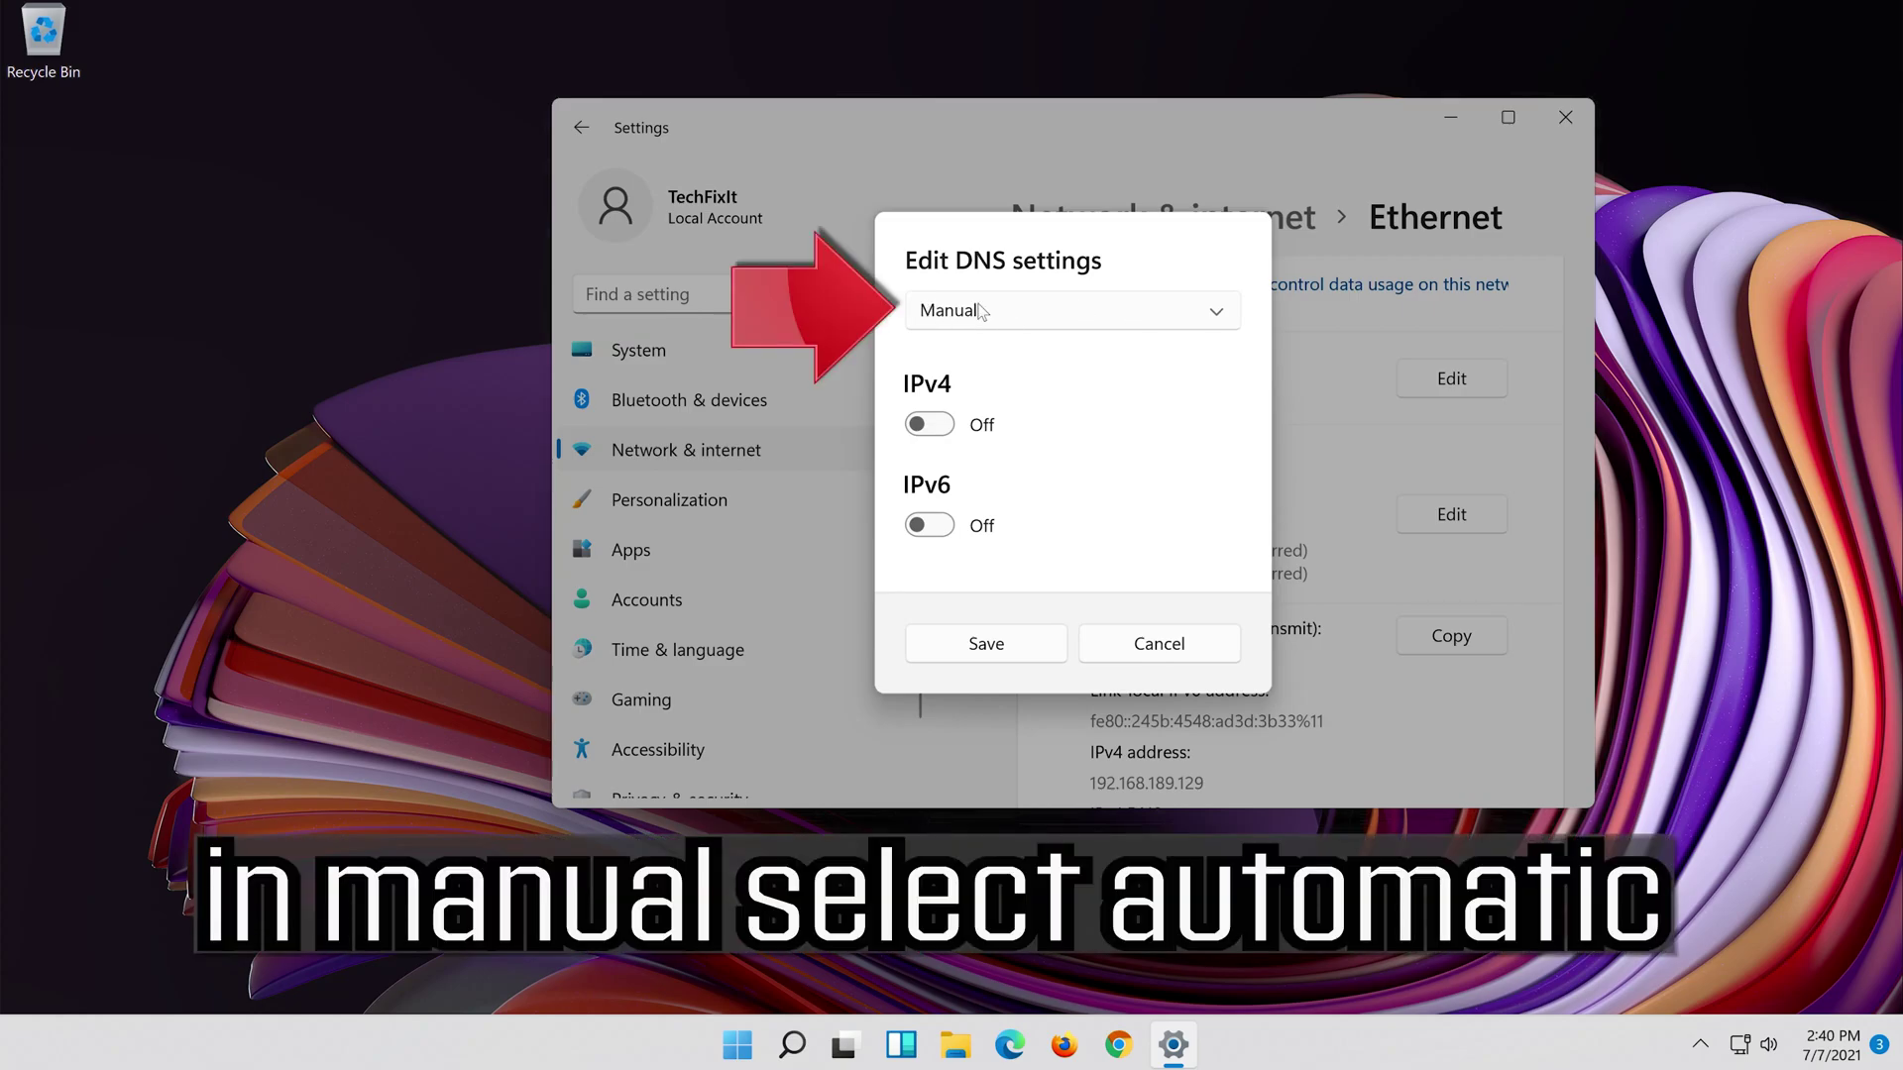
{"action": "left_click", "coordinate": [1070, 311]}
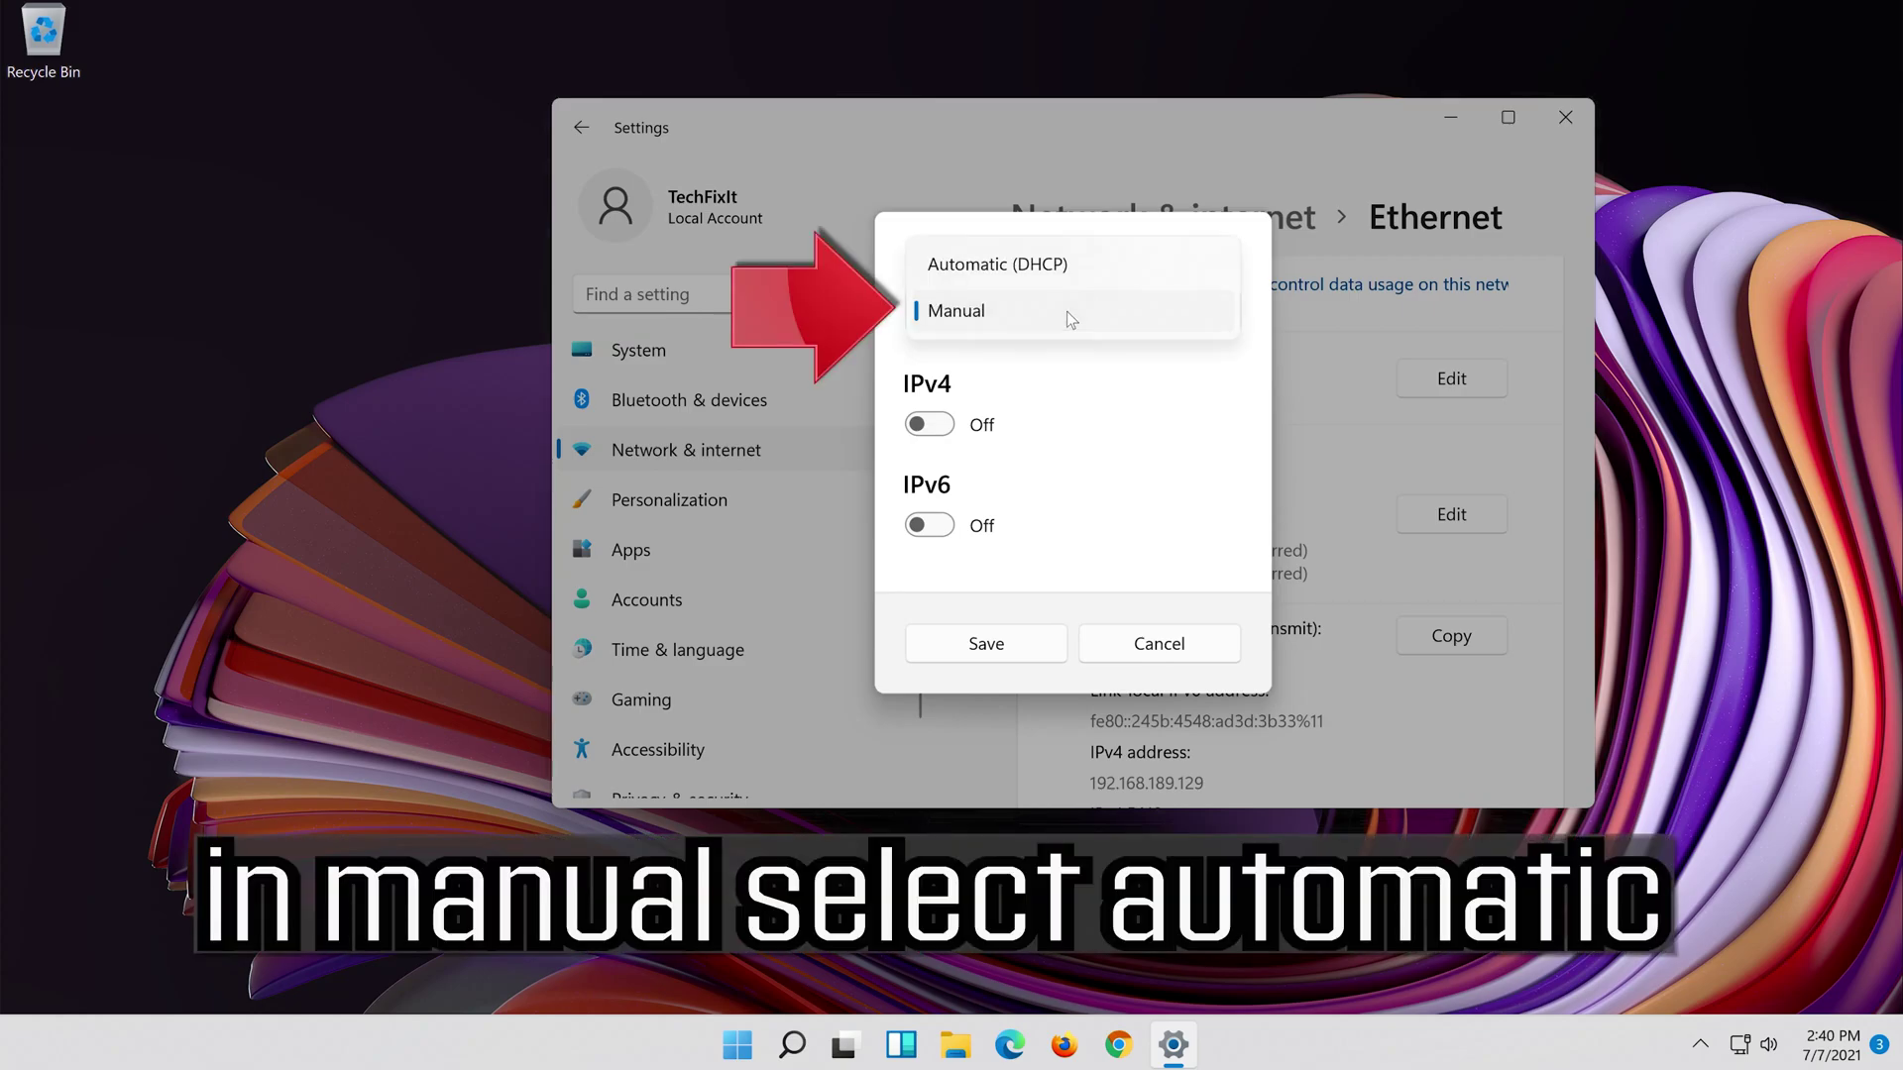
{"action": "left_click", "coordinate": [1108, 262]}
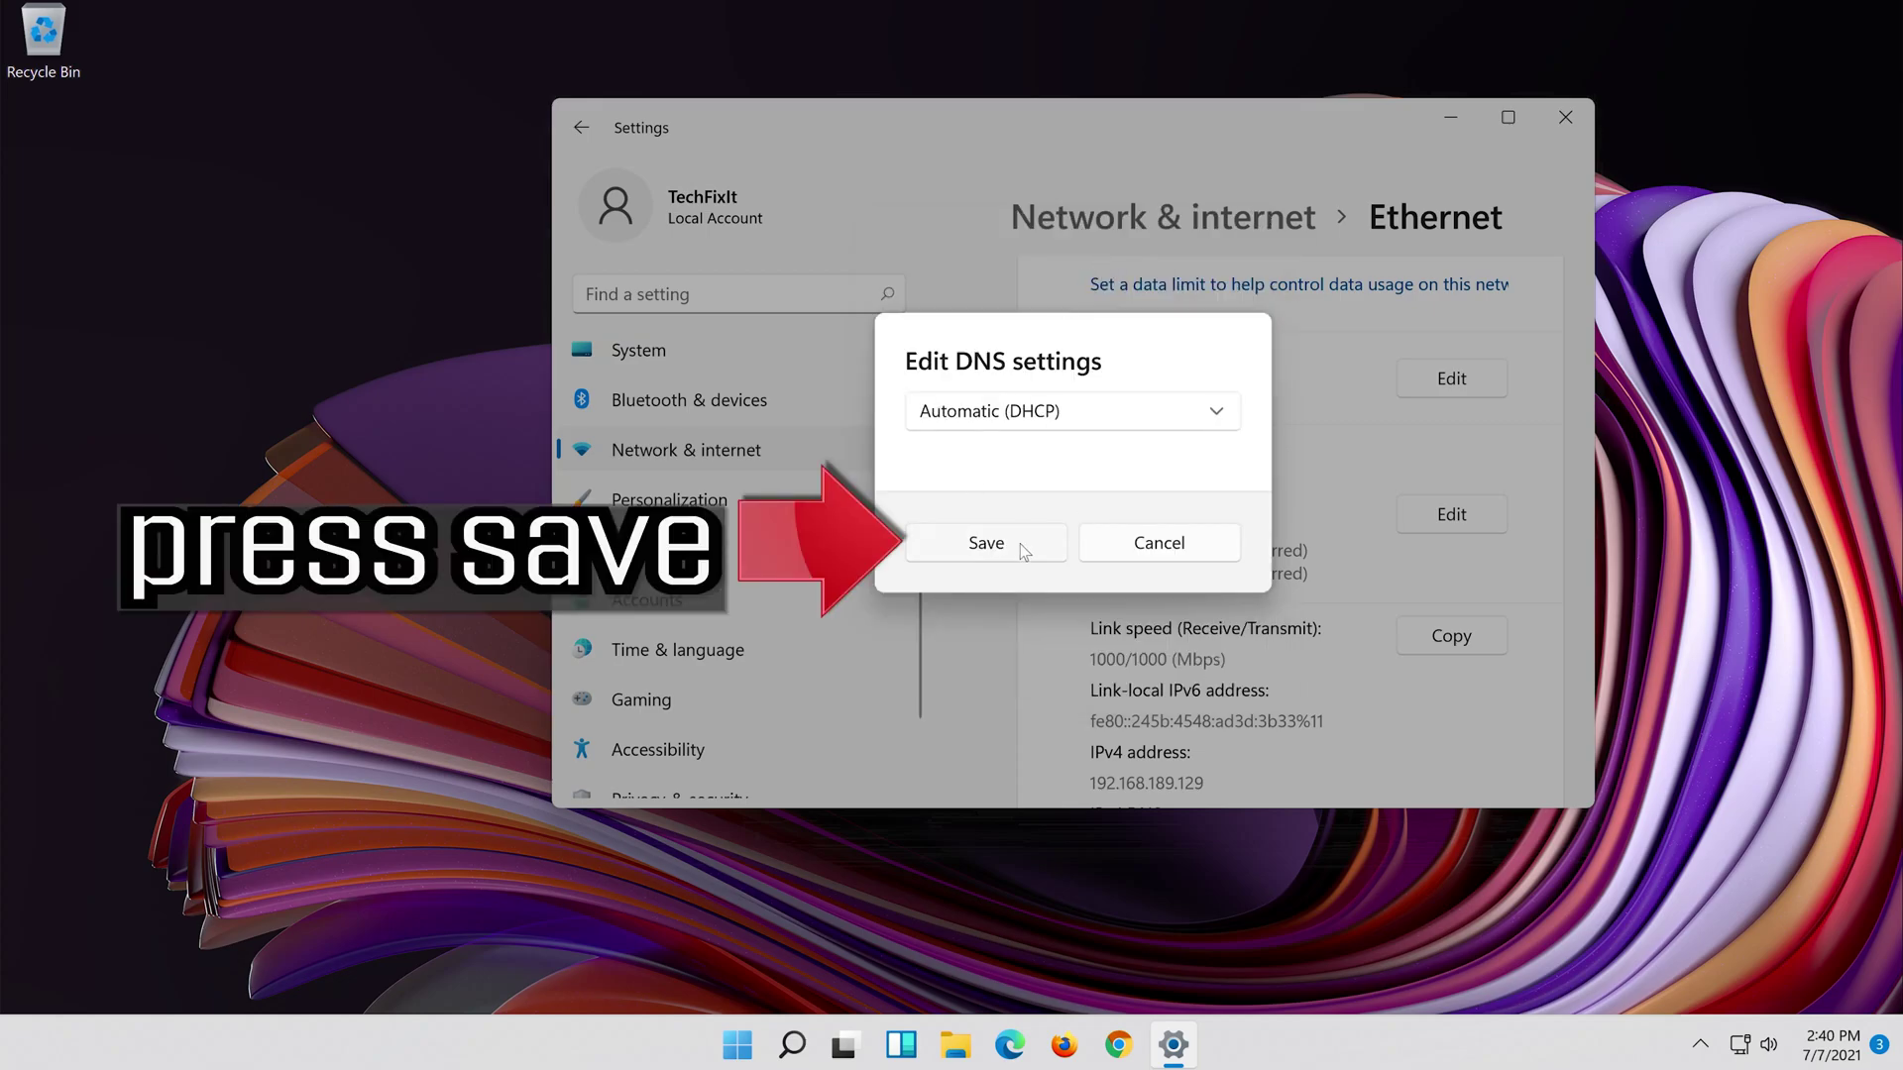
{"action": "left_click", "coordinate": [993, 546]}
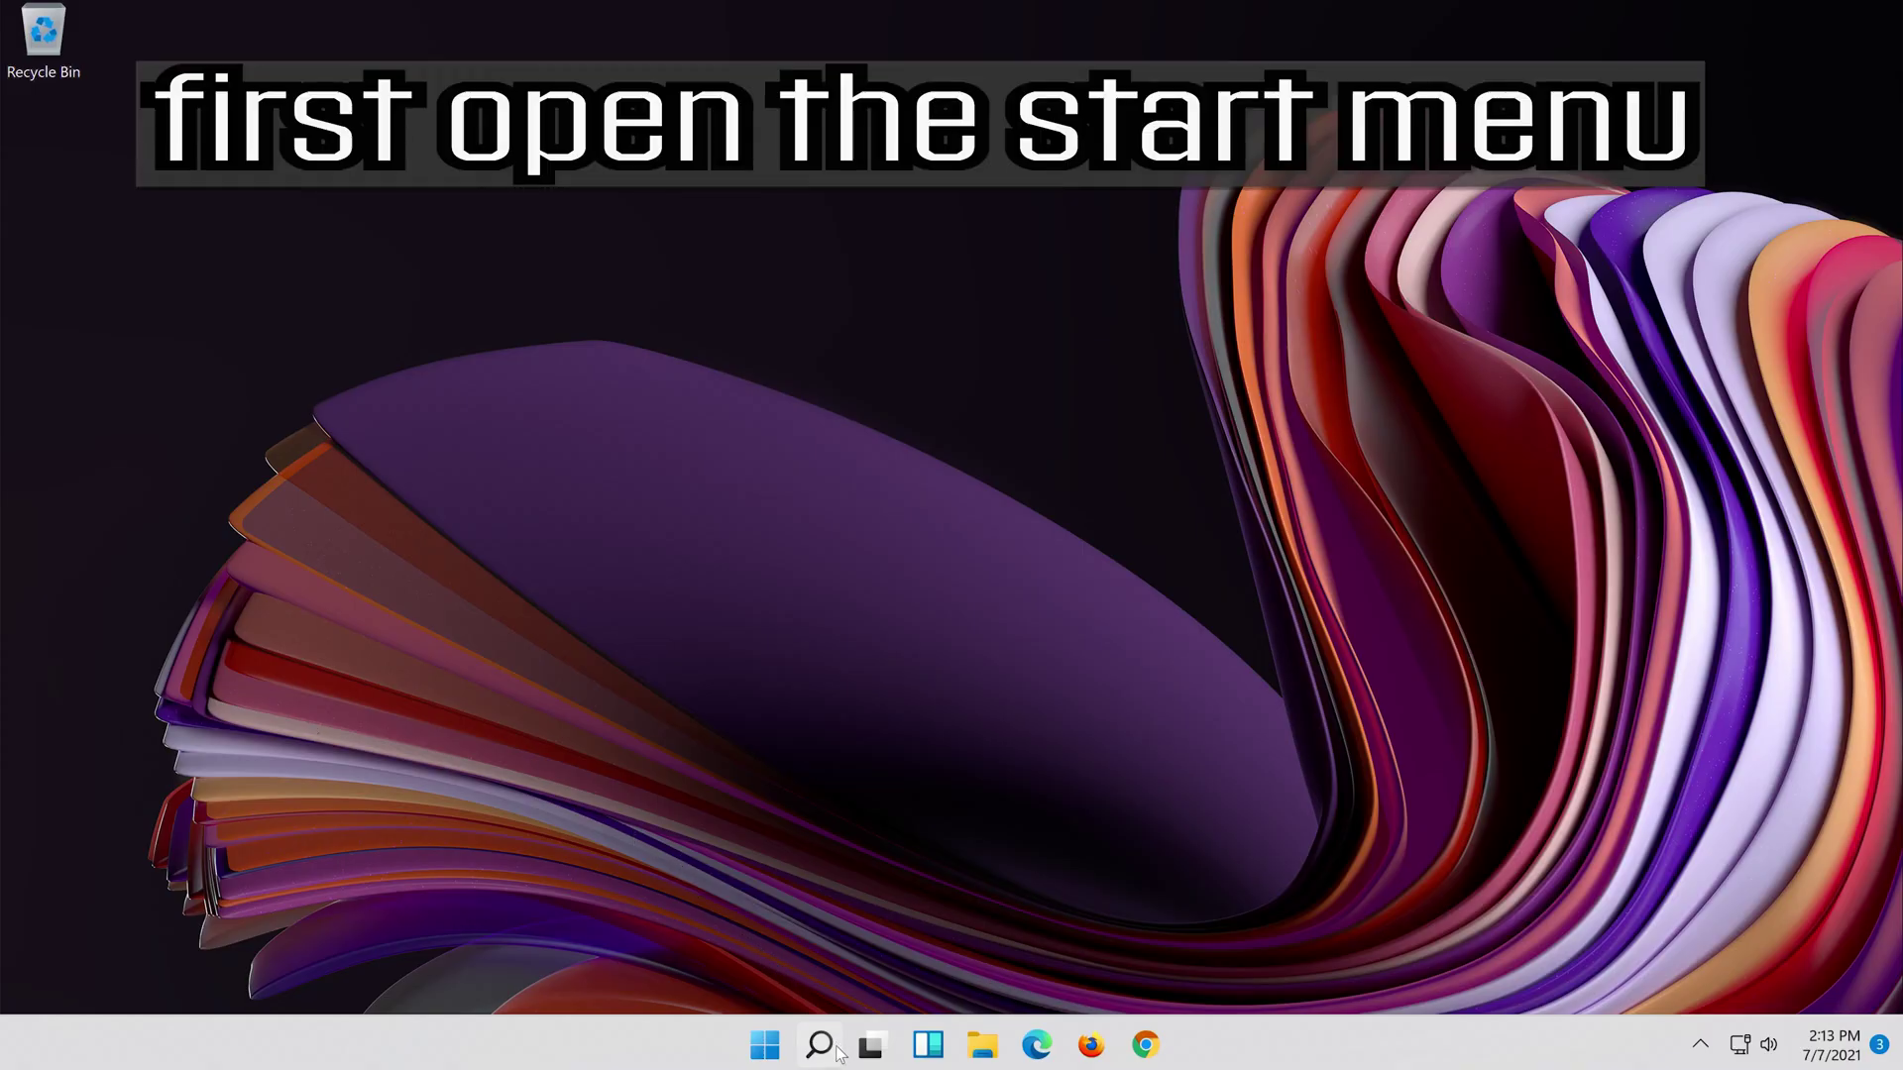
- Reopen Settings from Start search and go to the Network & internet page
{"action": "left_click", "coordinate": [837, 1052]}
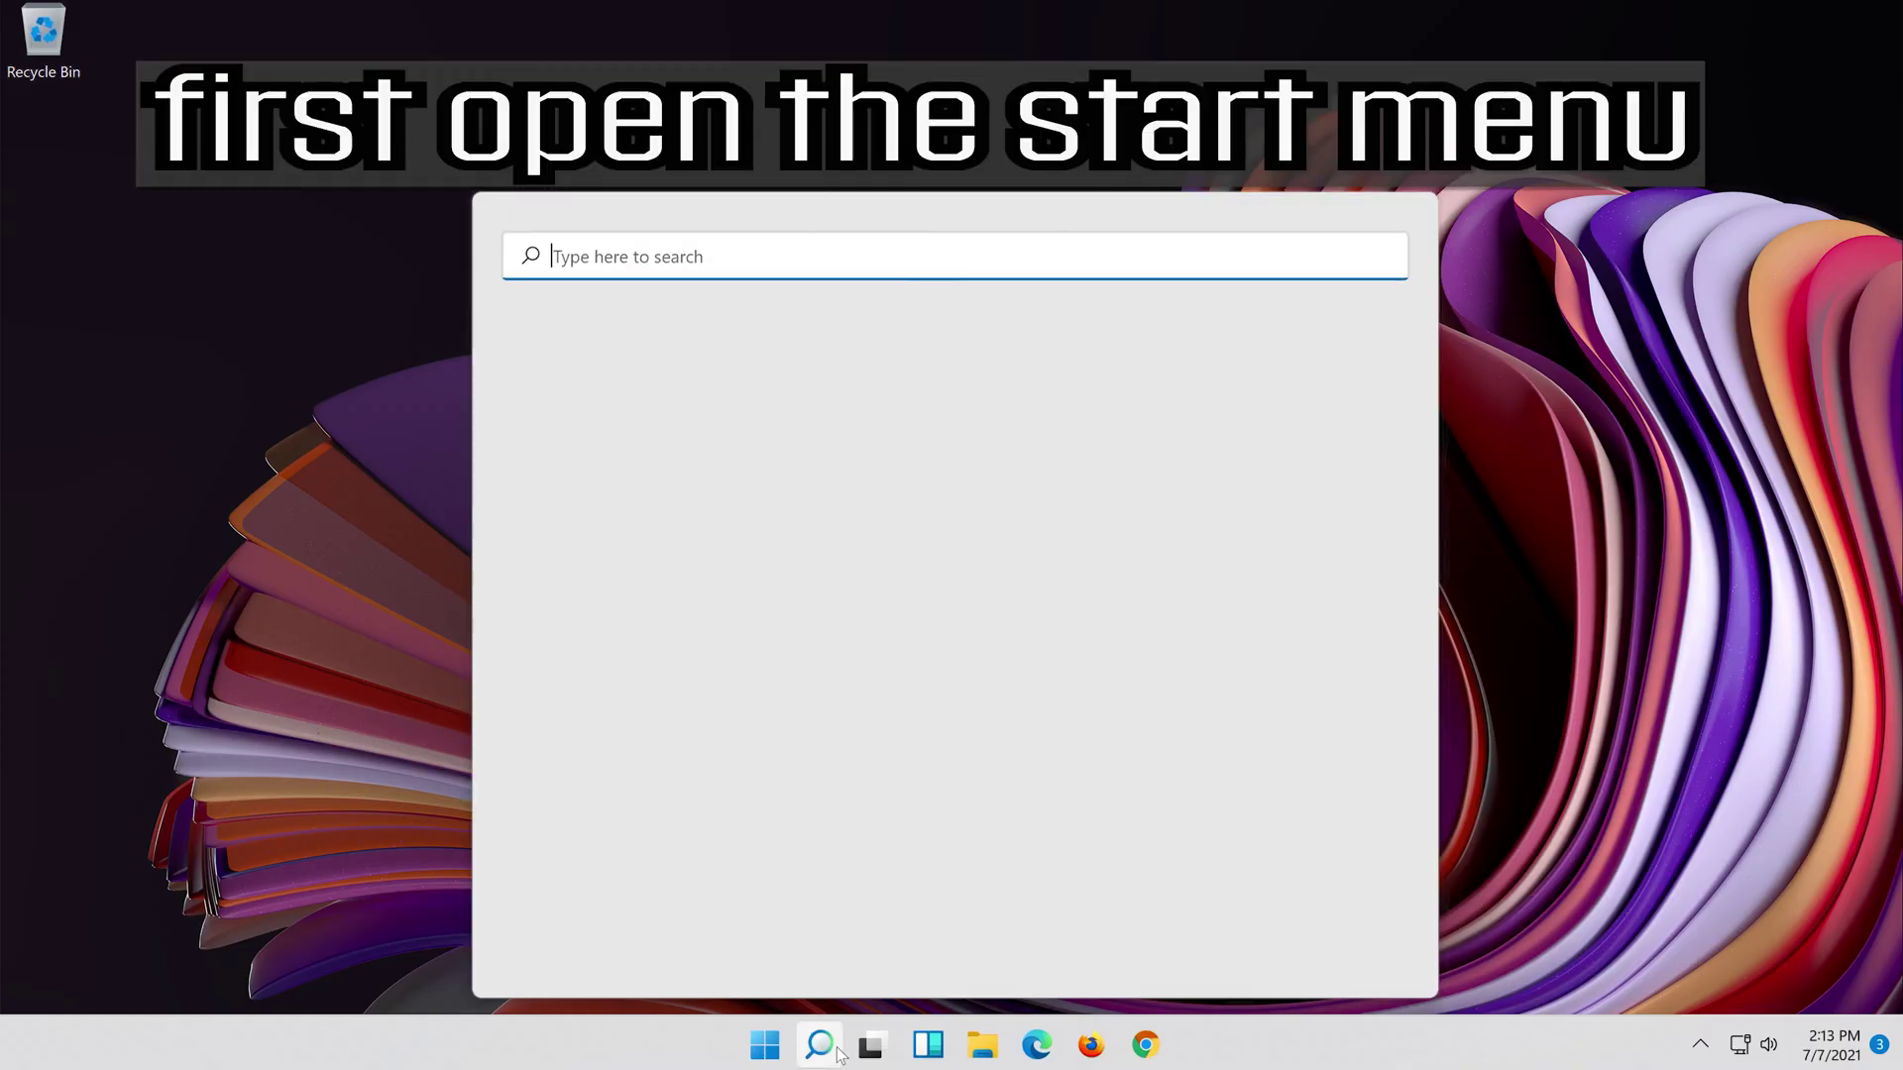
{"action": "type", "text": "settings"}
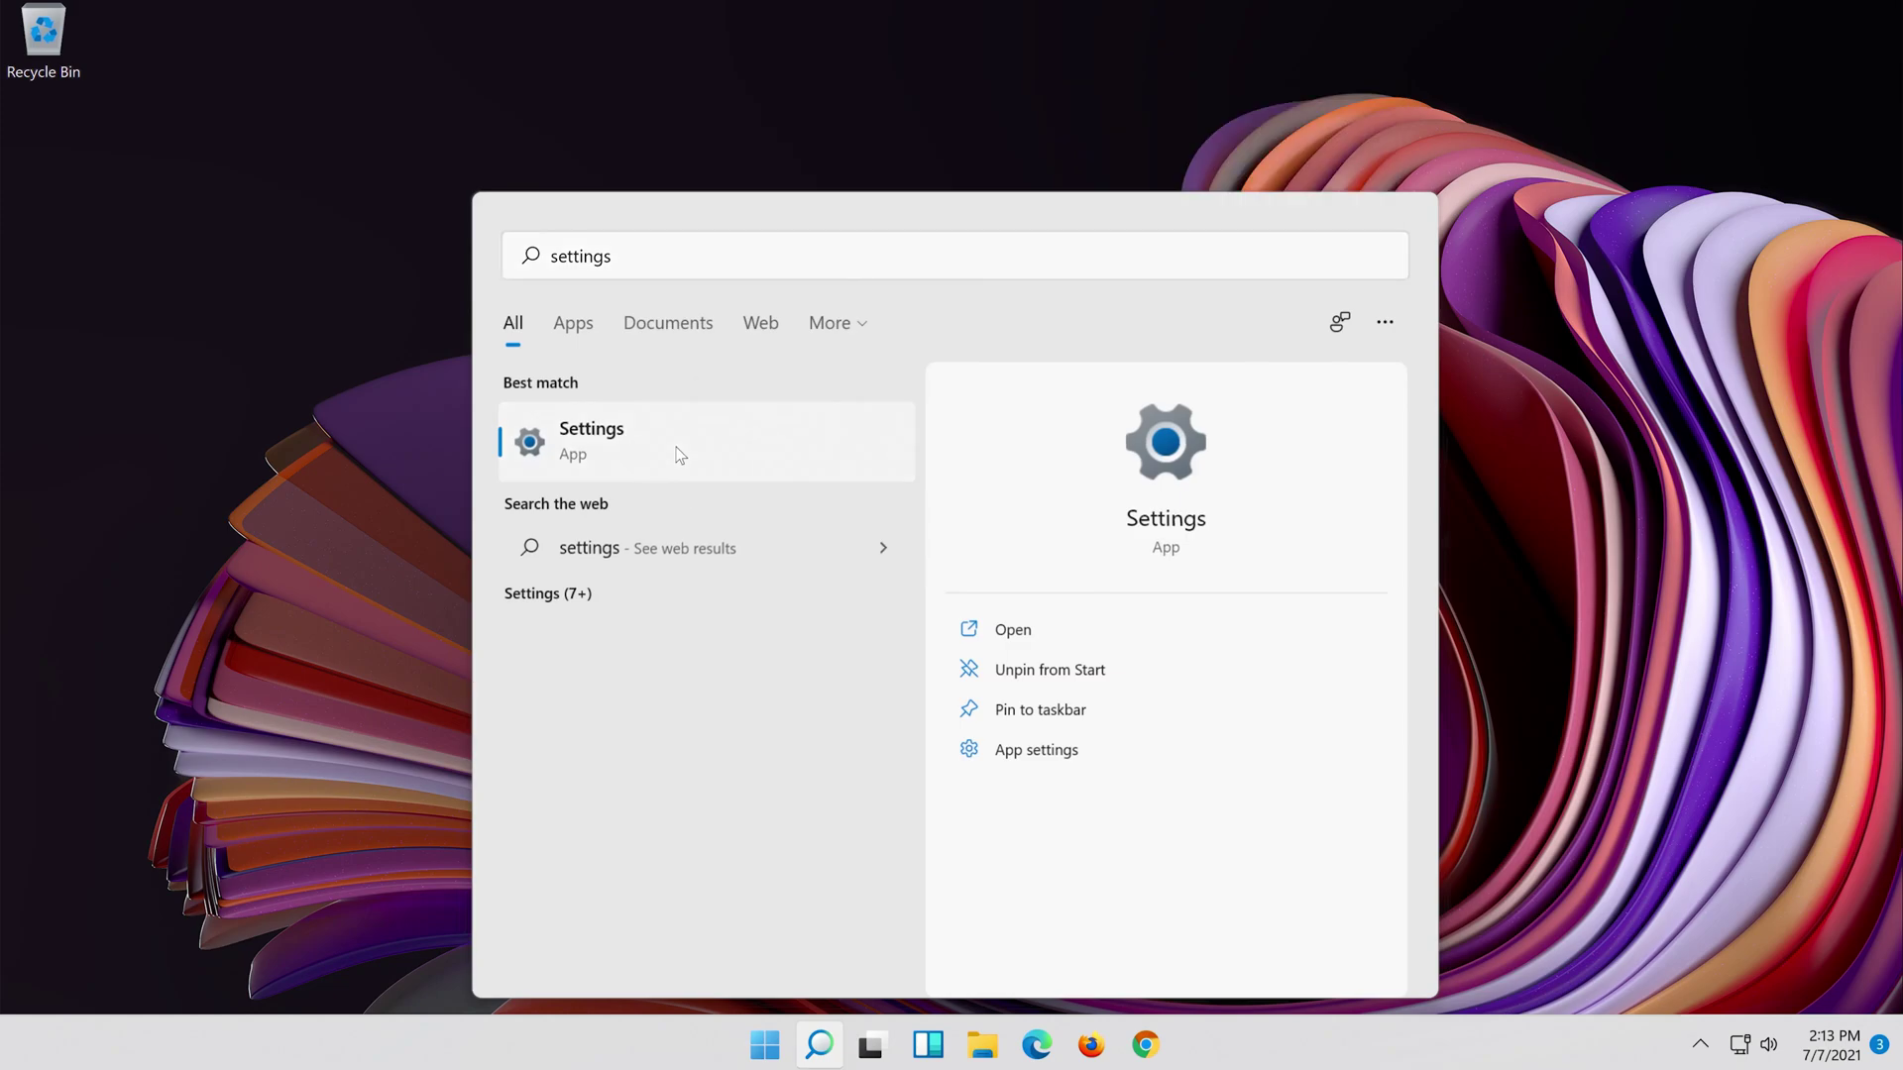
{"action": "left_click", "coordinate": [679, 452]}
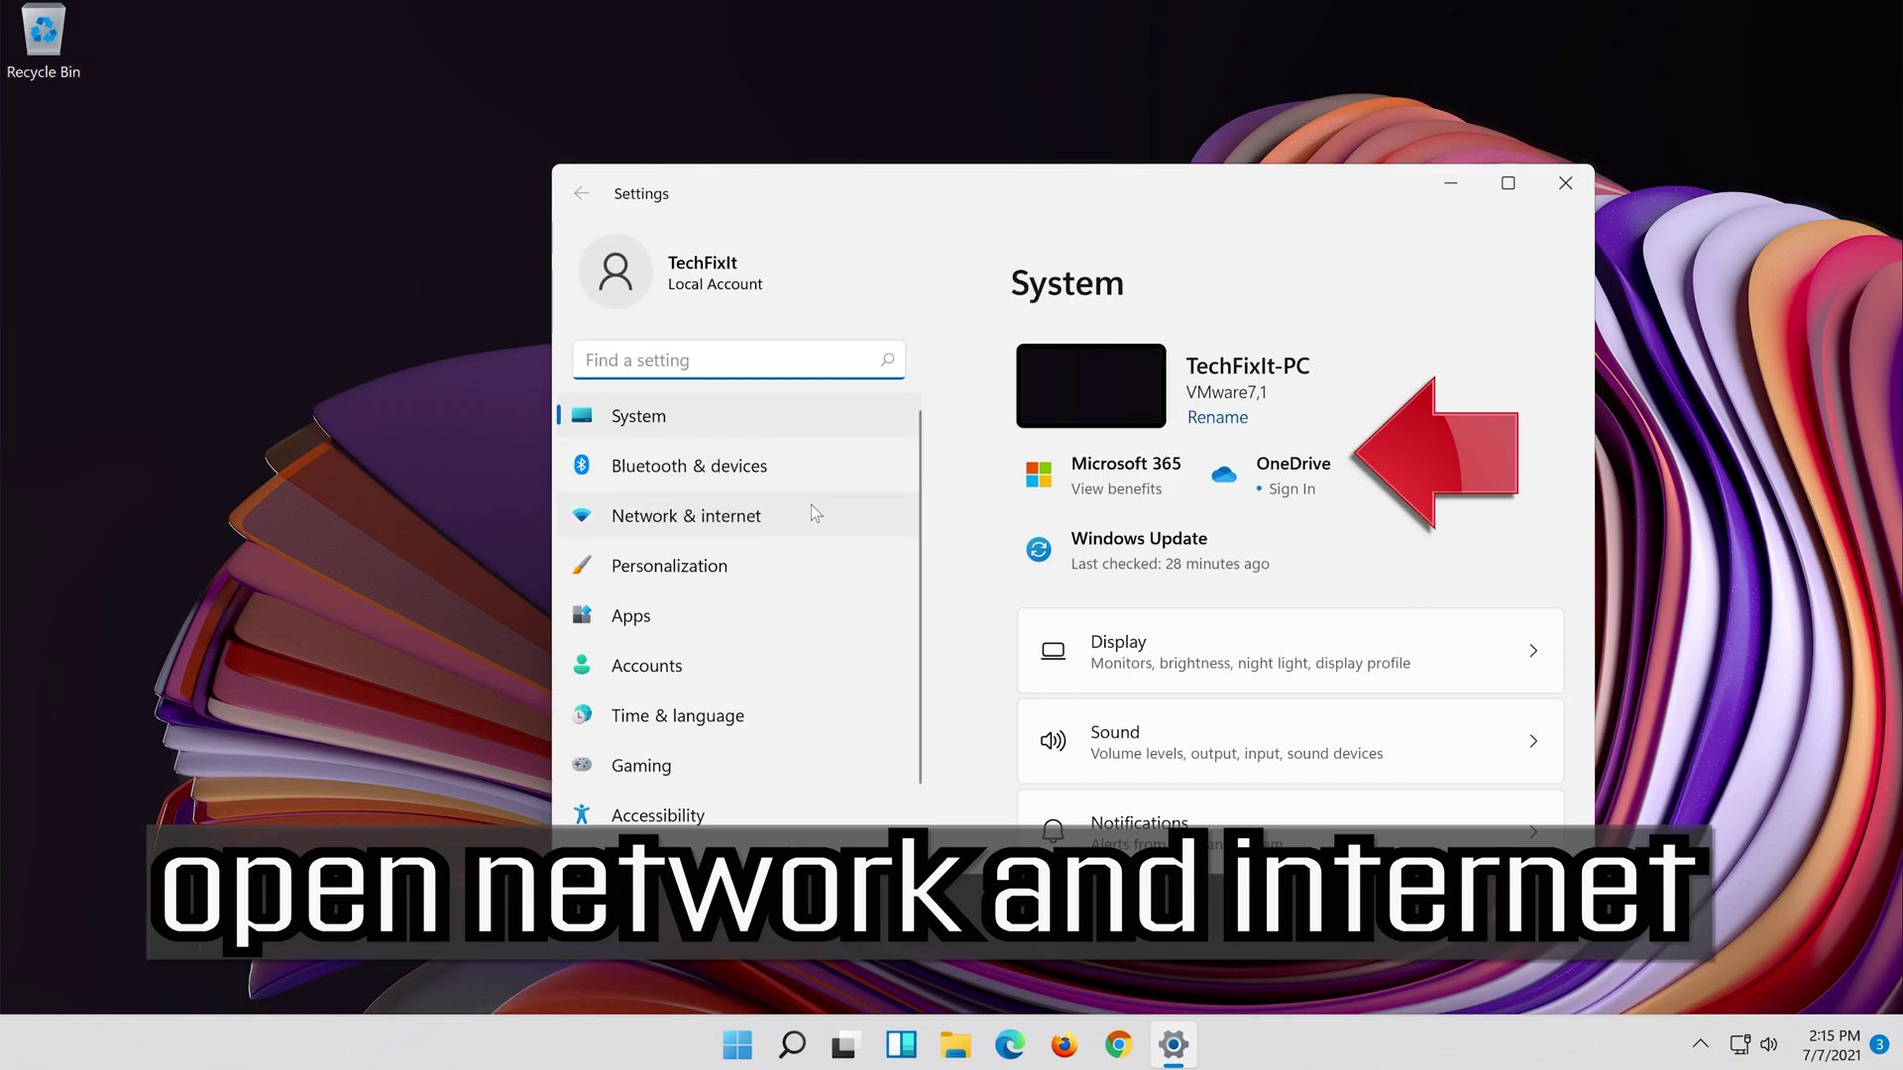
{"action": "left_click", "coordinate": [736, 523]}
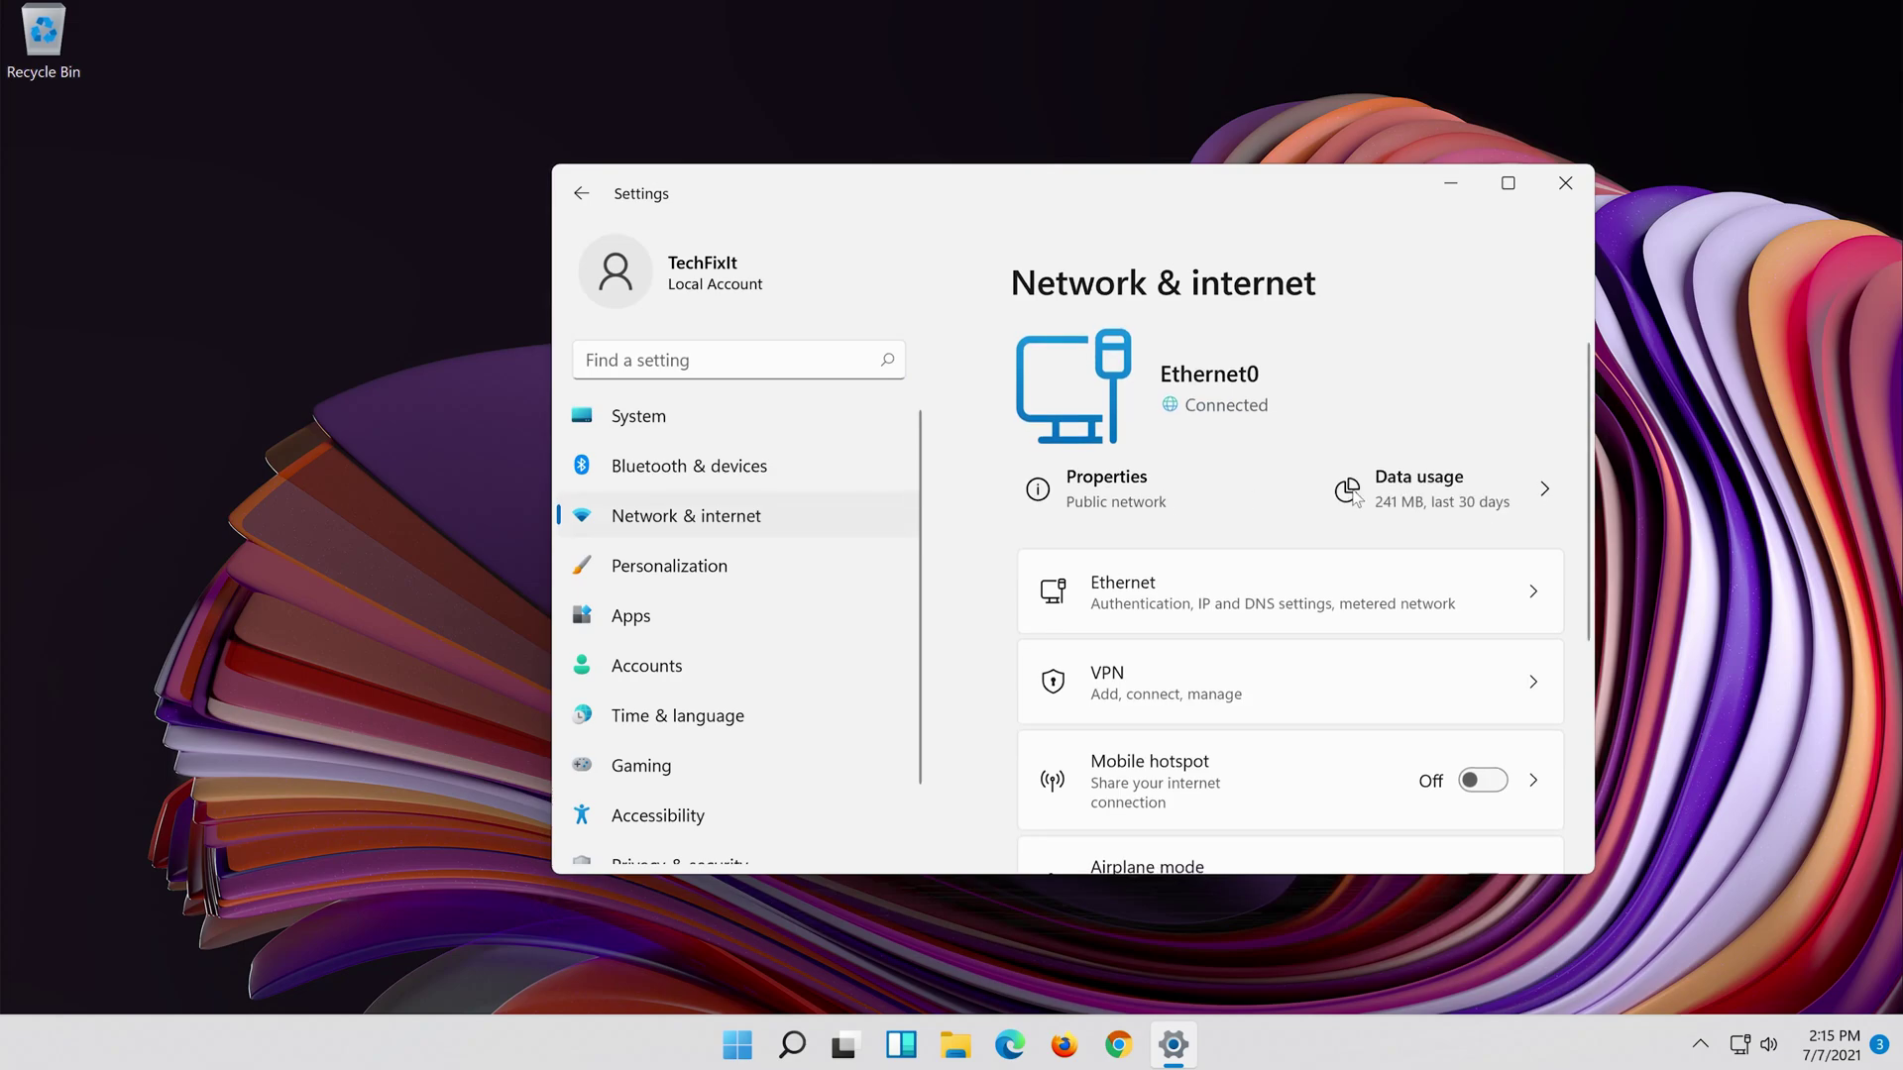
{"action": "scroll", "coordinate": [1366, 496], "scroll_direction": "down", "scroll_amount": 5}
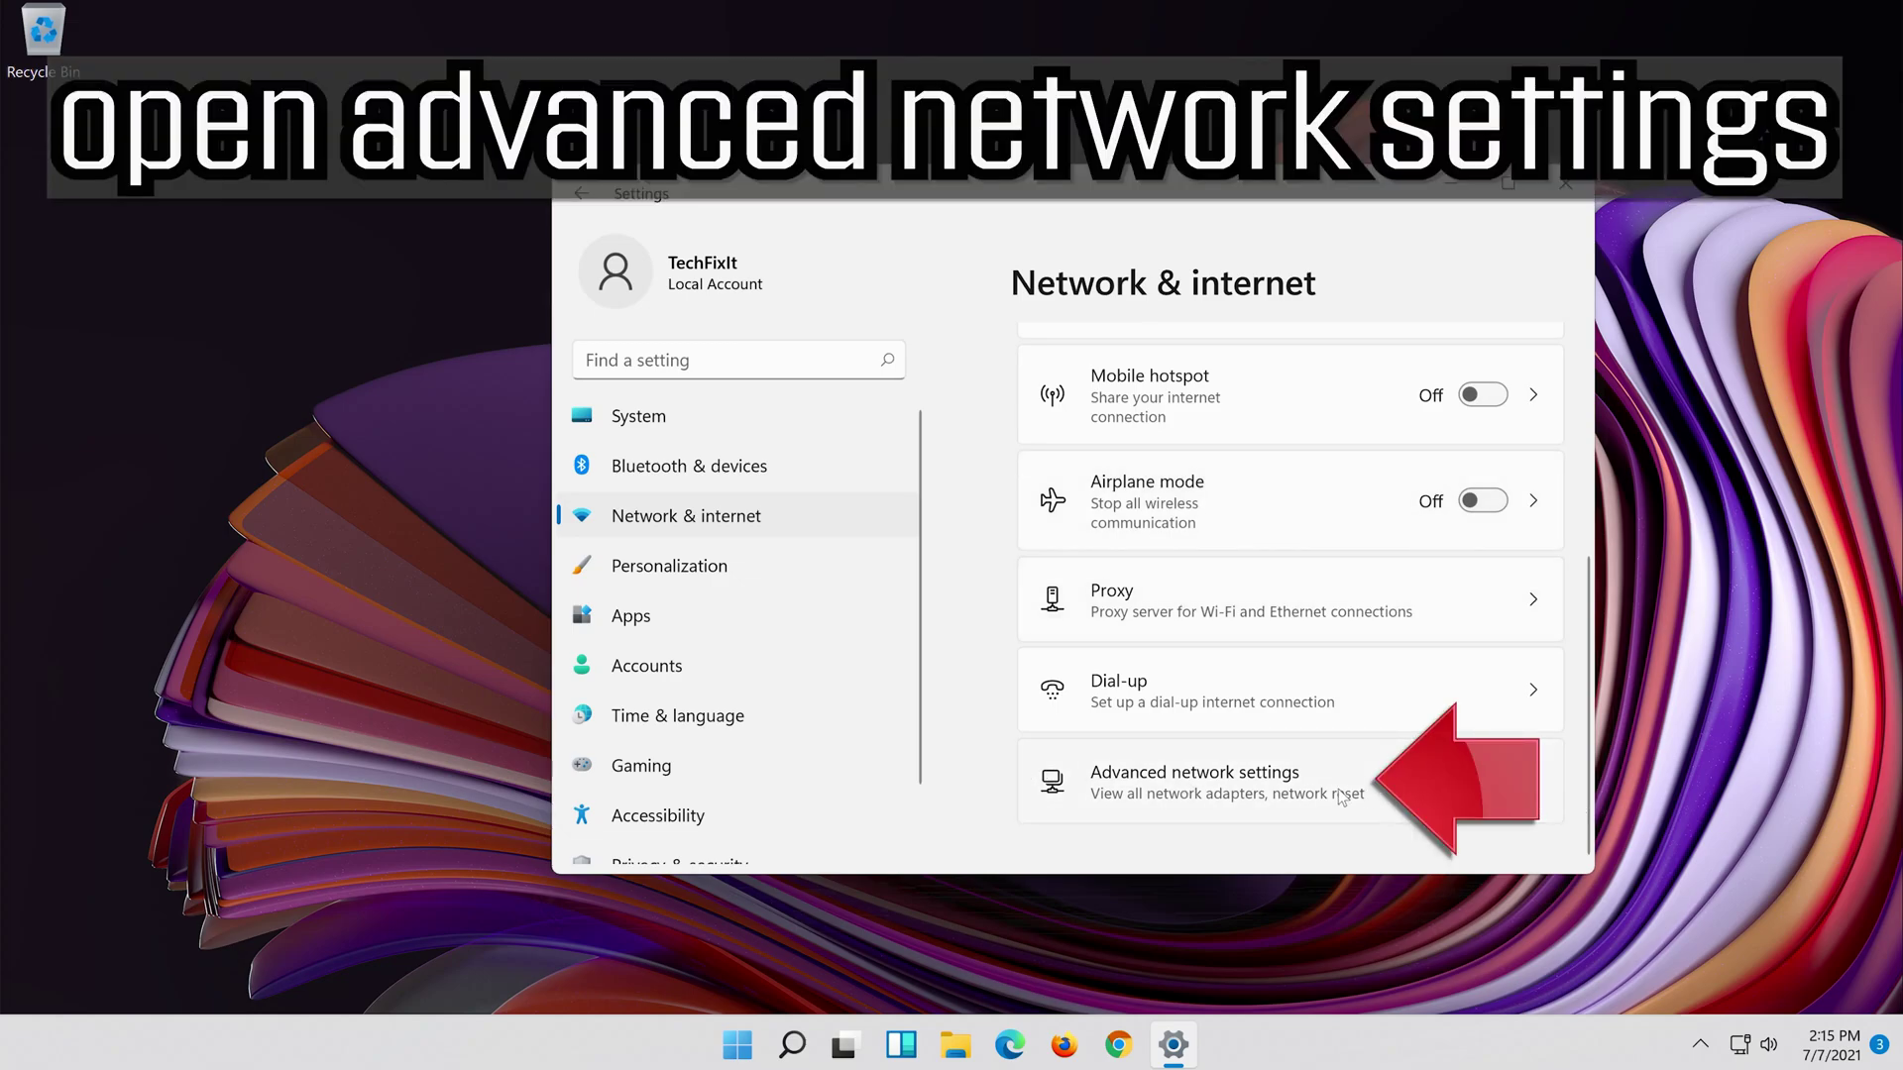
- Go to Advanced network settings > Network reset, choose Reset now and confirm it
{"action": "left_click", "coordinate": [1167, 790]}
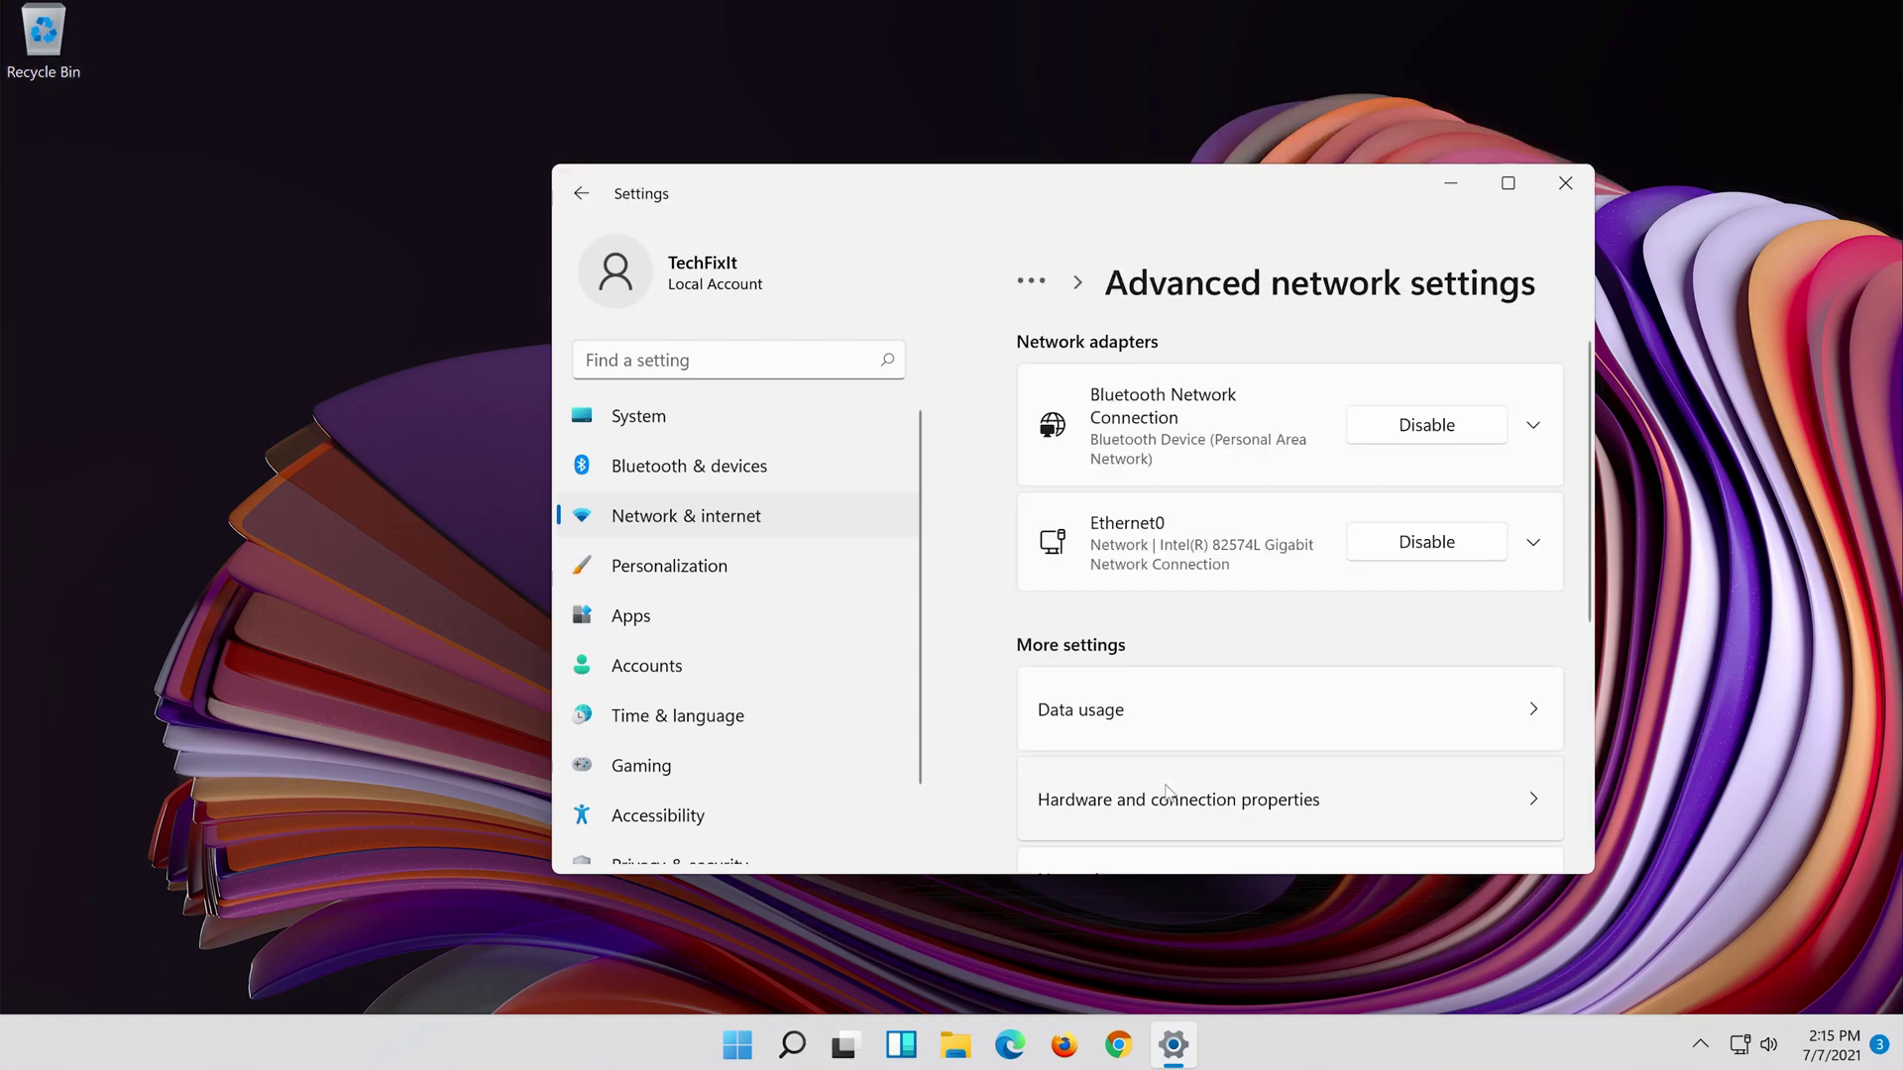
{"action": "scroll", "coordinate": [1168, 791], "scroll_direction": "down", "scroll_amount": 4}
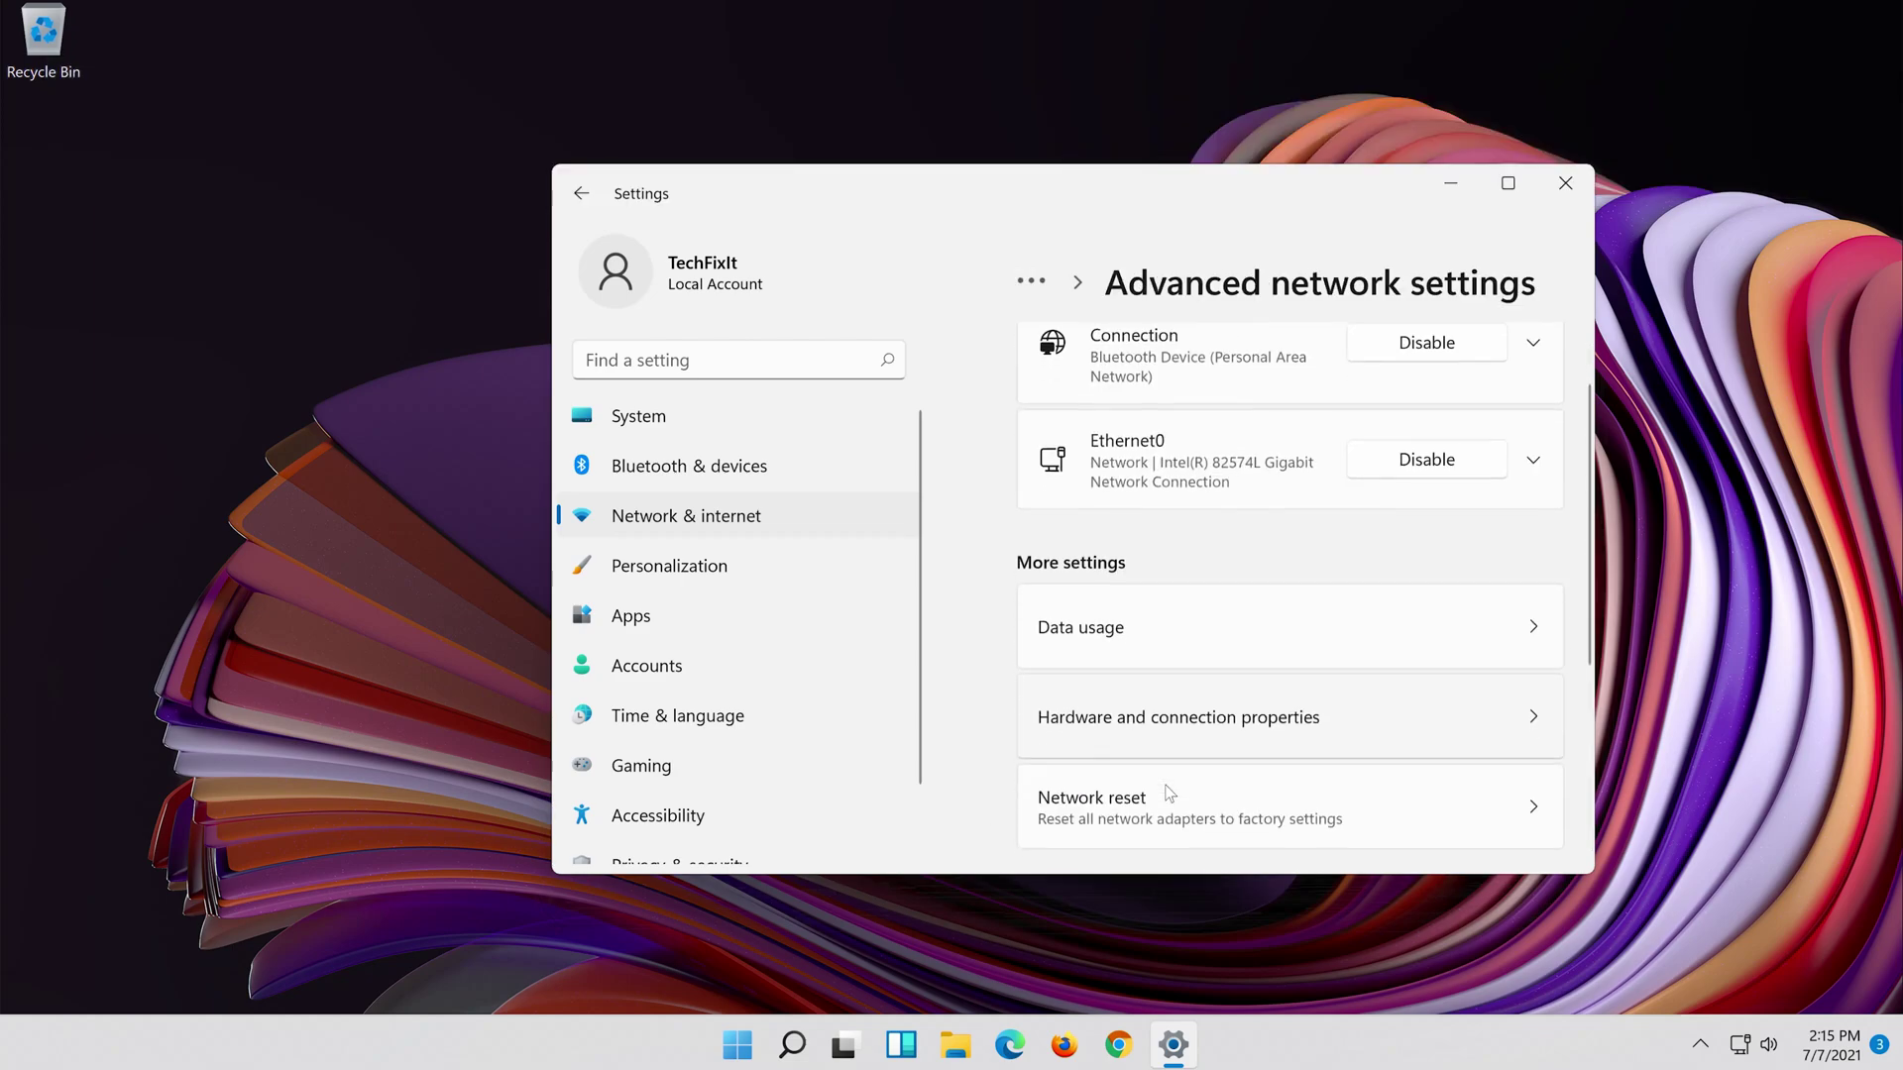
{"action": "scroll", "coordinate": [1150, 693], "scroll_direction": "up", "scroll_amount": 1}
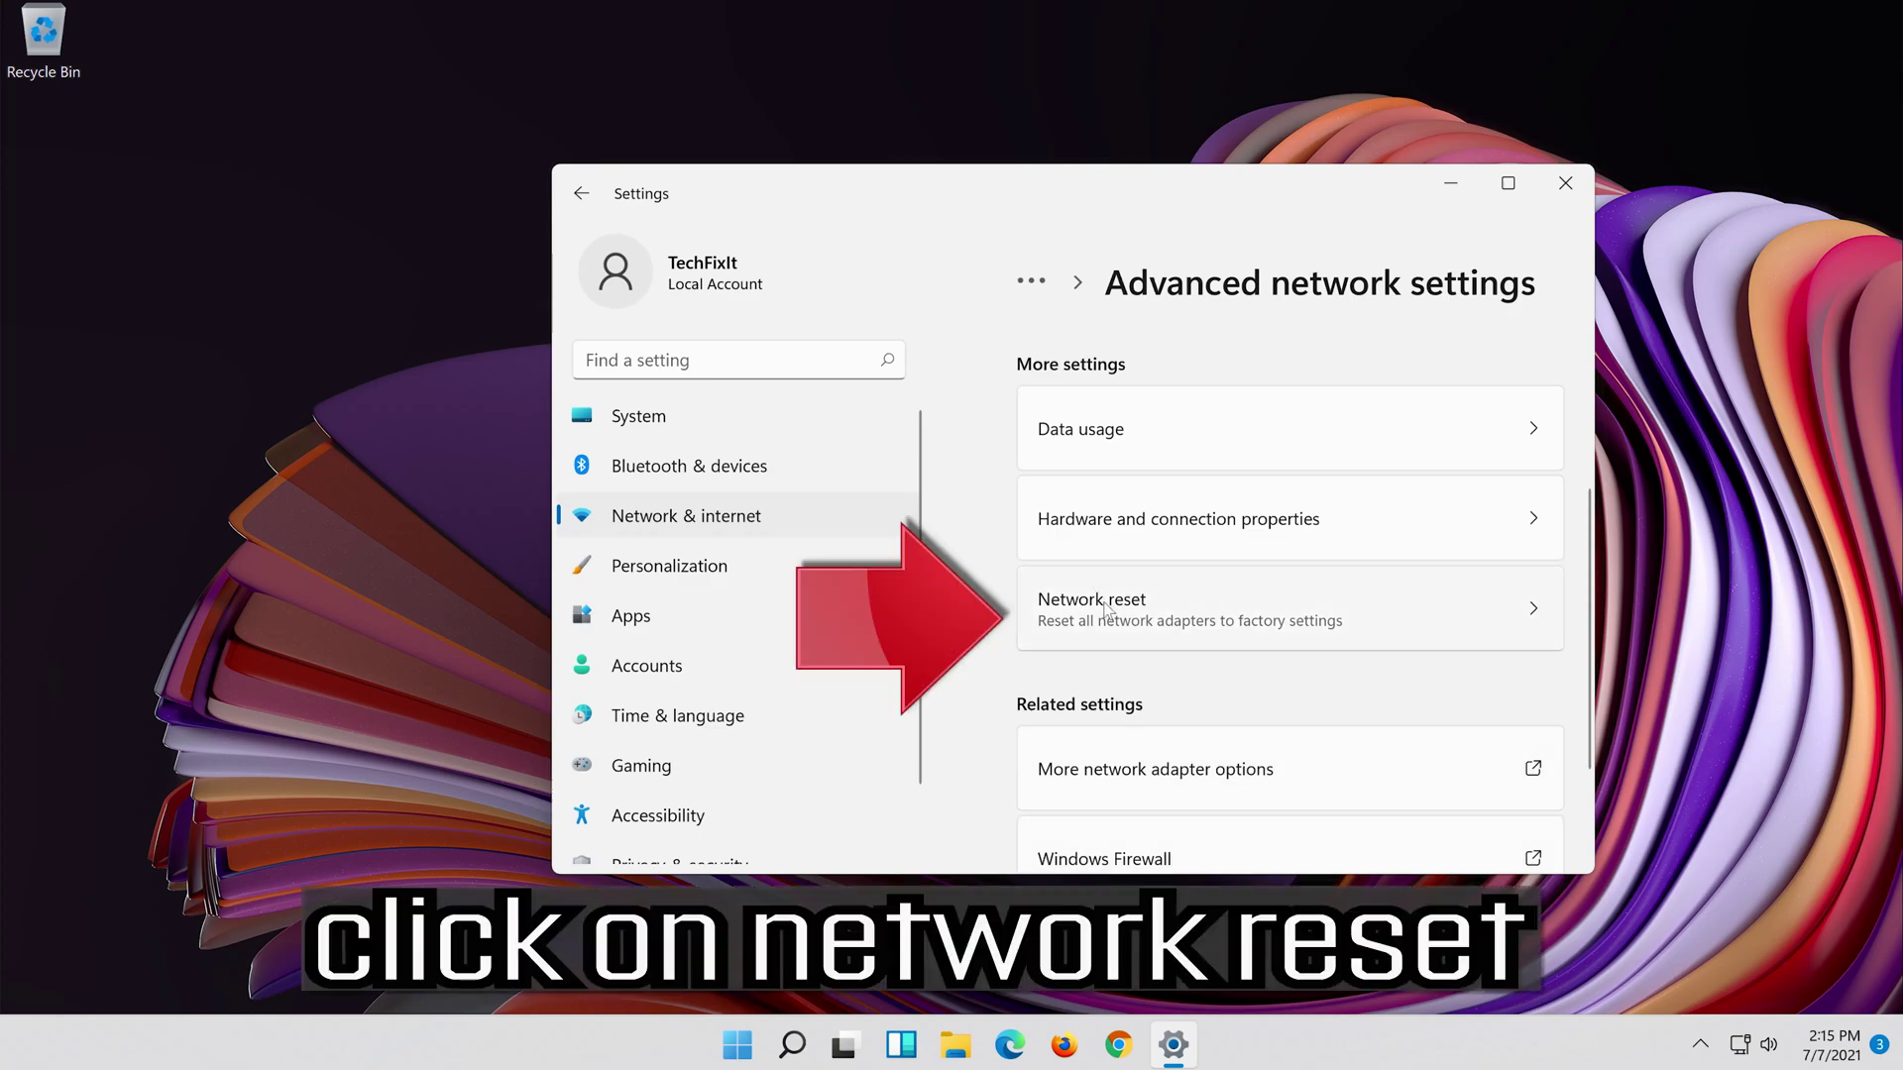
{"action": "left_click", "coordinate": [1266, 614]}
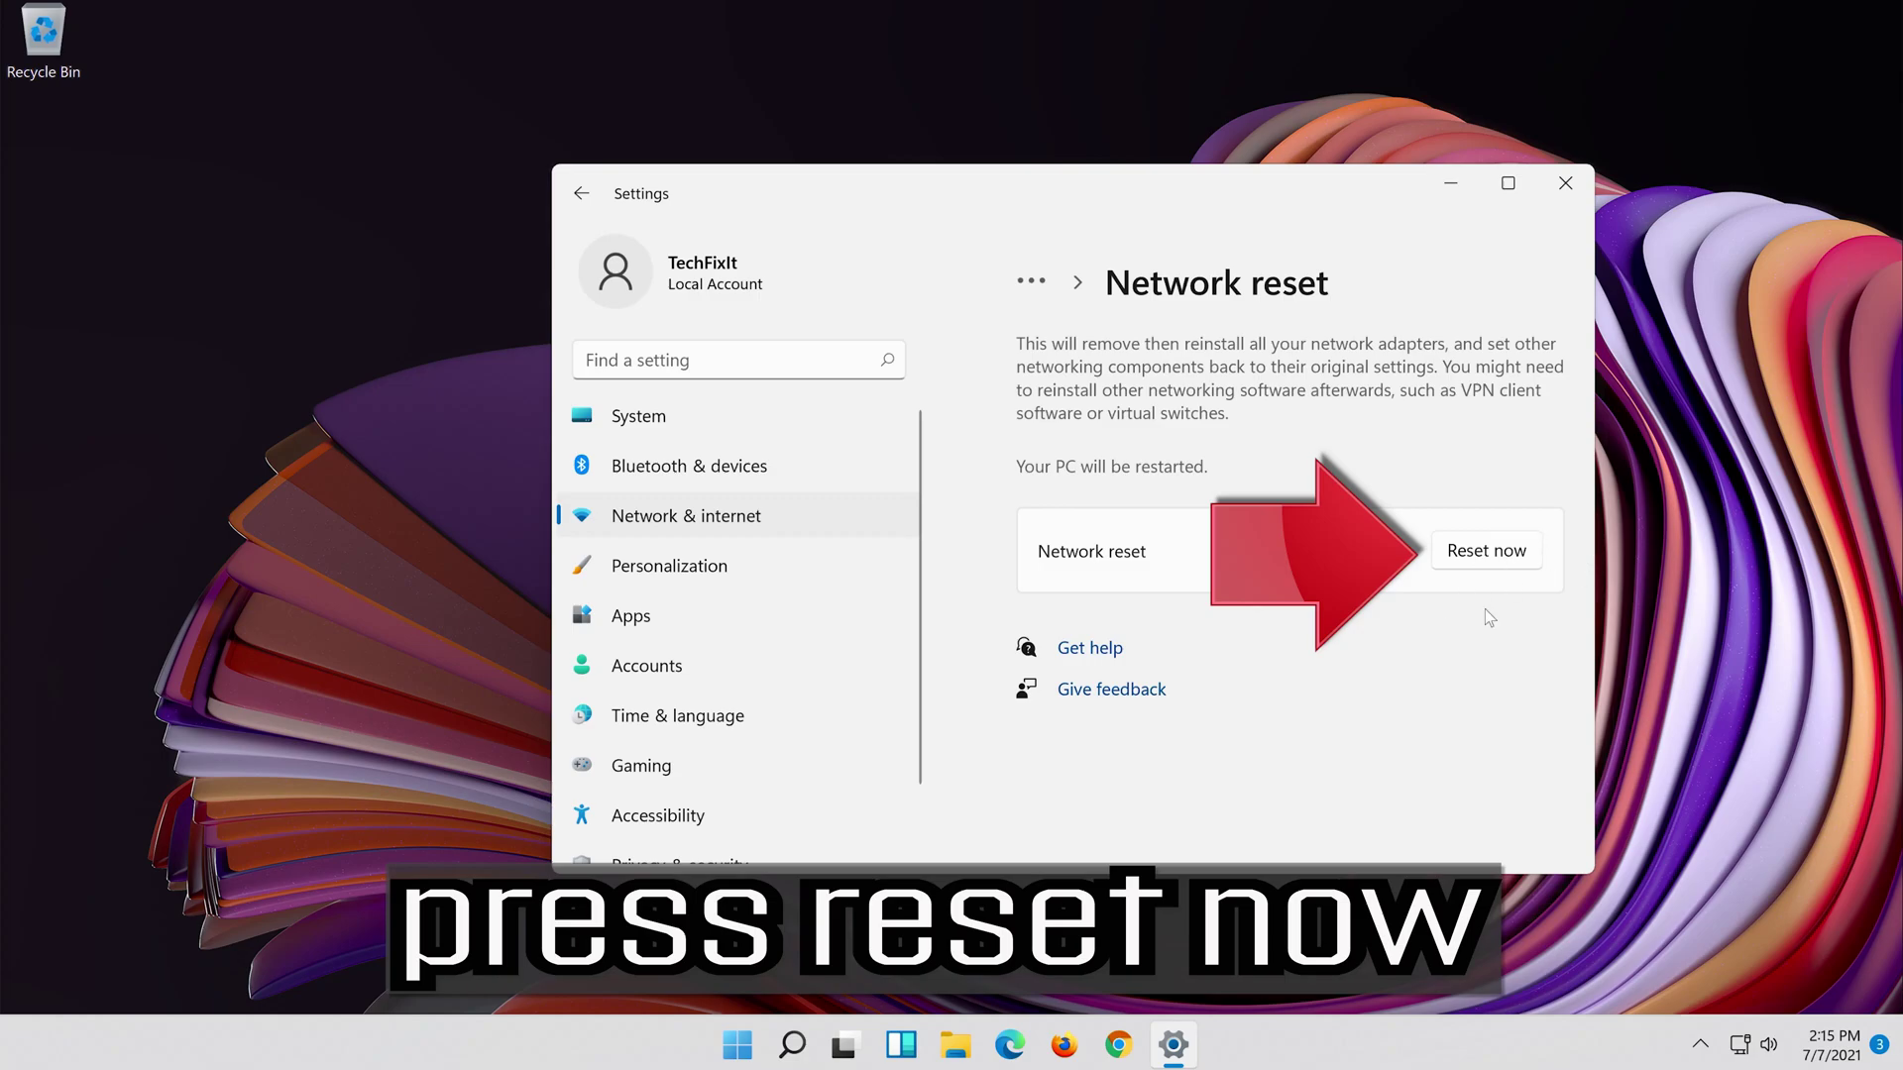
{"action": "left_click", "coordinate": [1496, 548]}
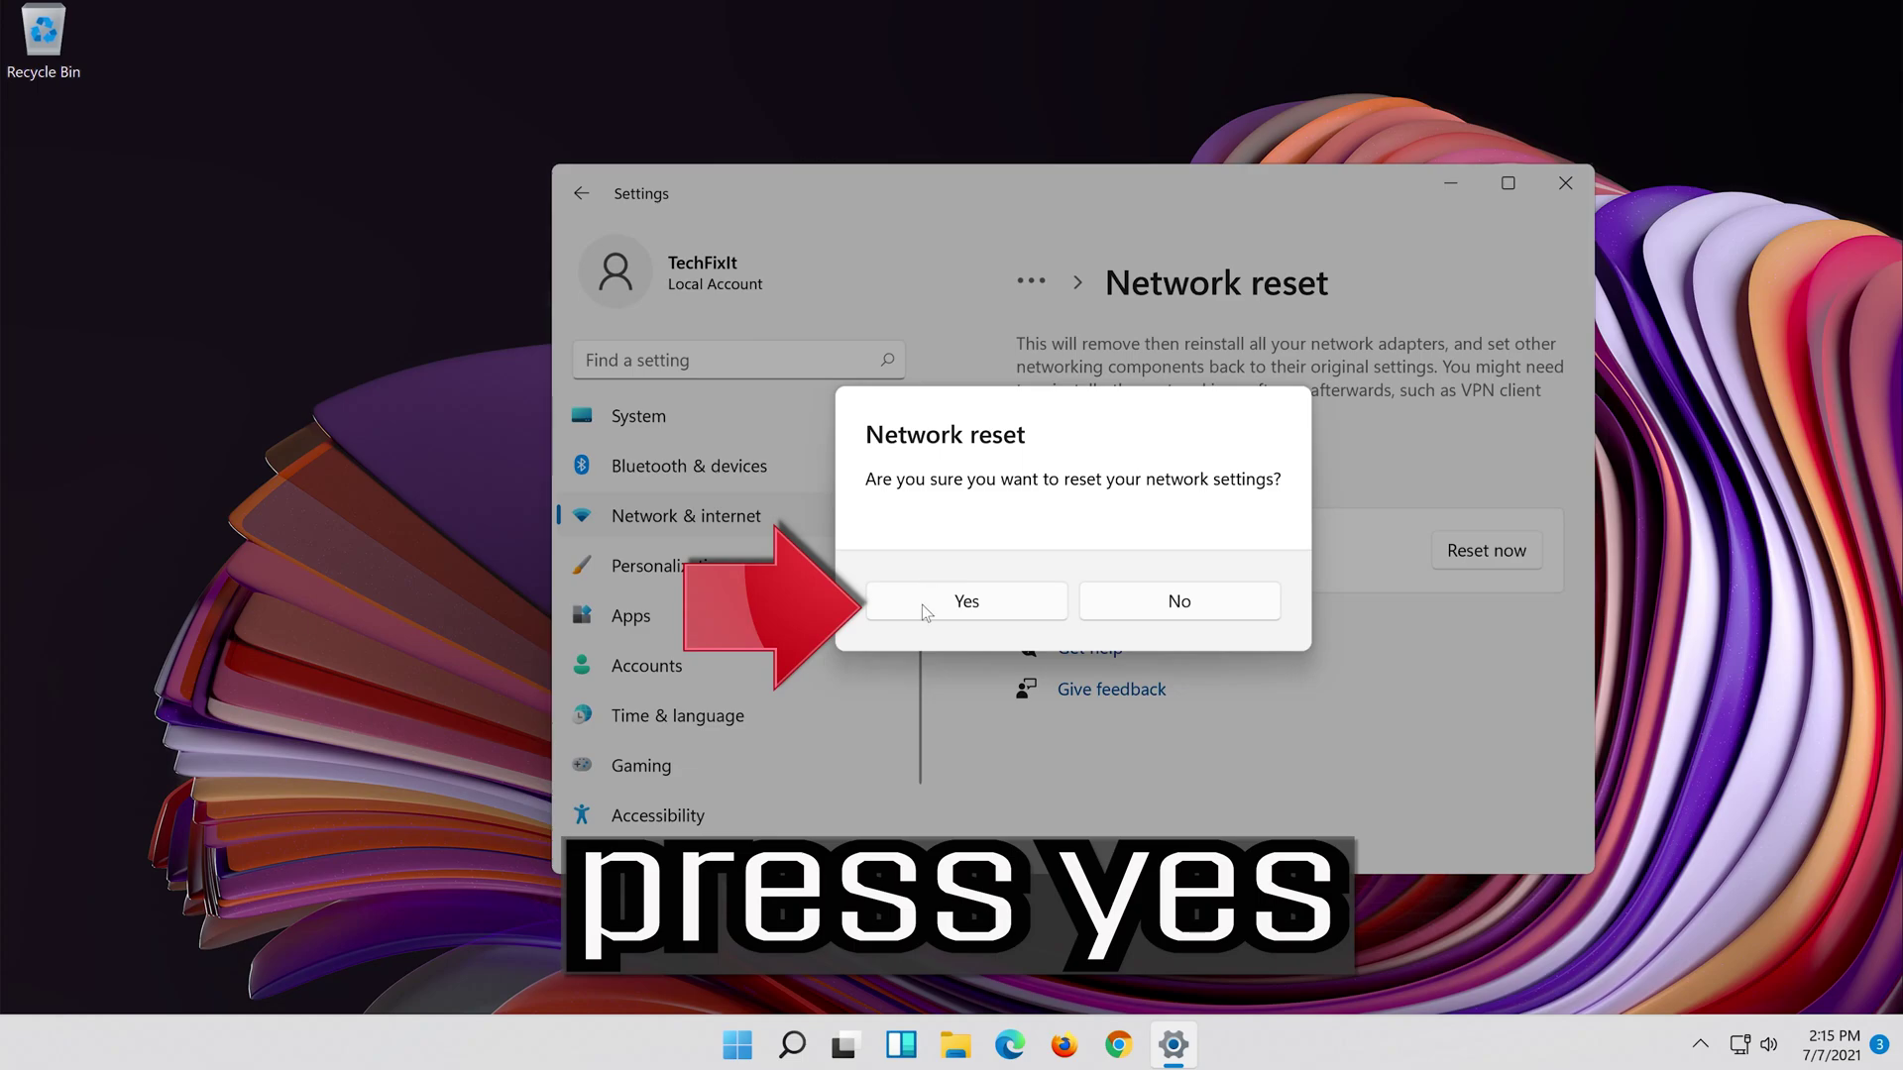
{"action": "left_click", "coordinate": [985, 607]}
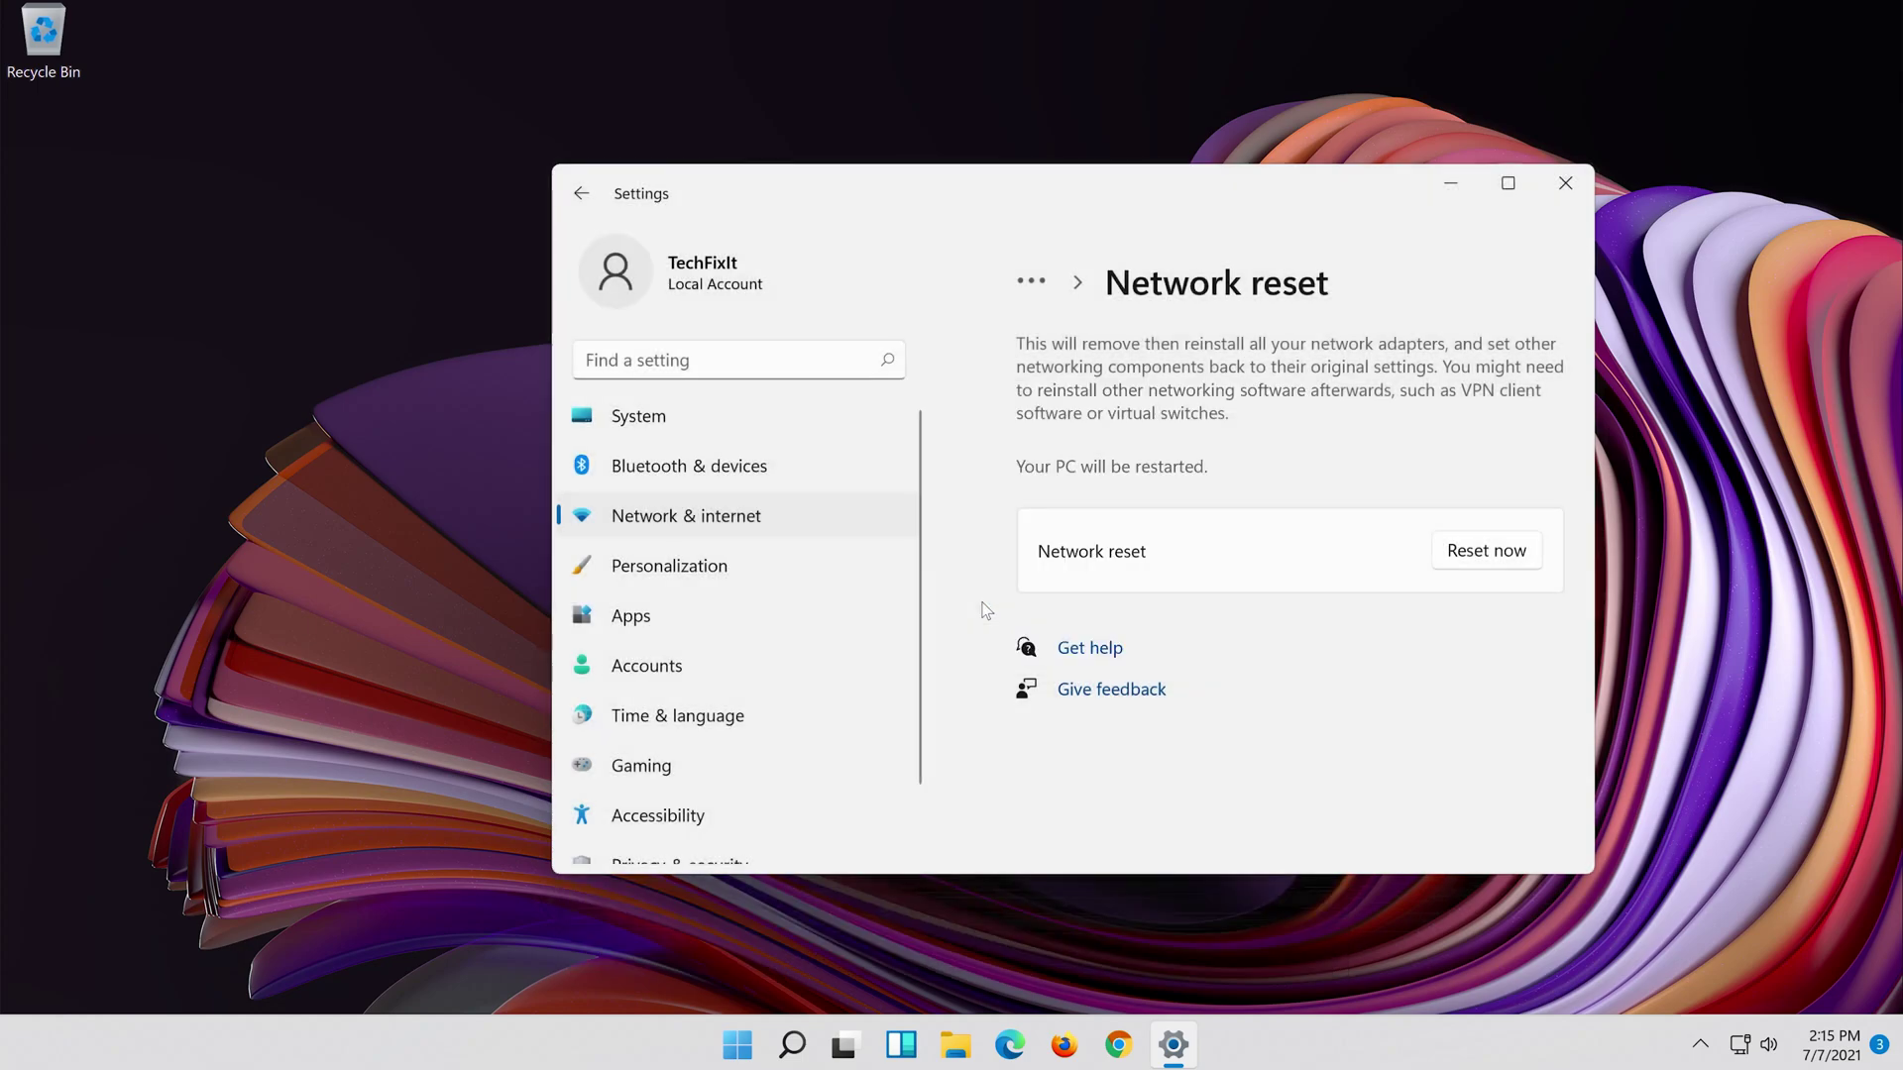